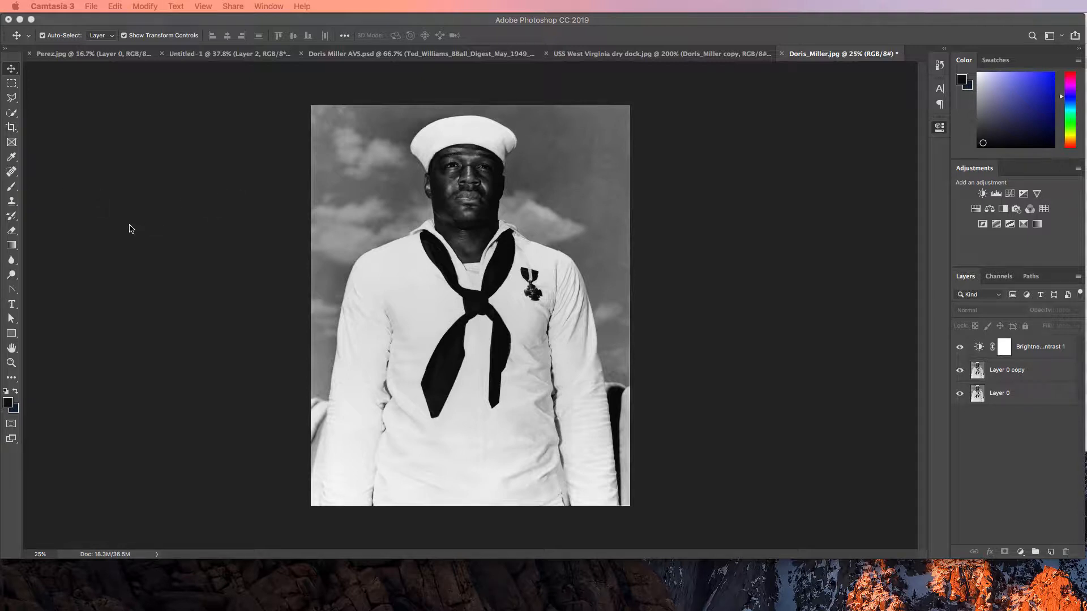
- Activate the Pen tool in Path mode and inspect the sailor's outline from the lower sleeve up to the shoulder and collar
left_click(207, 135)
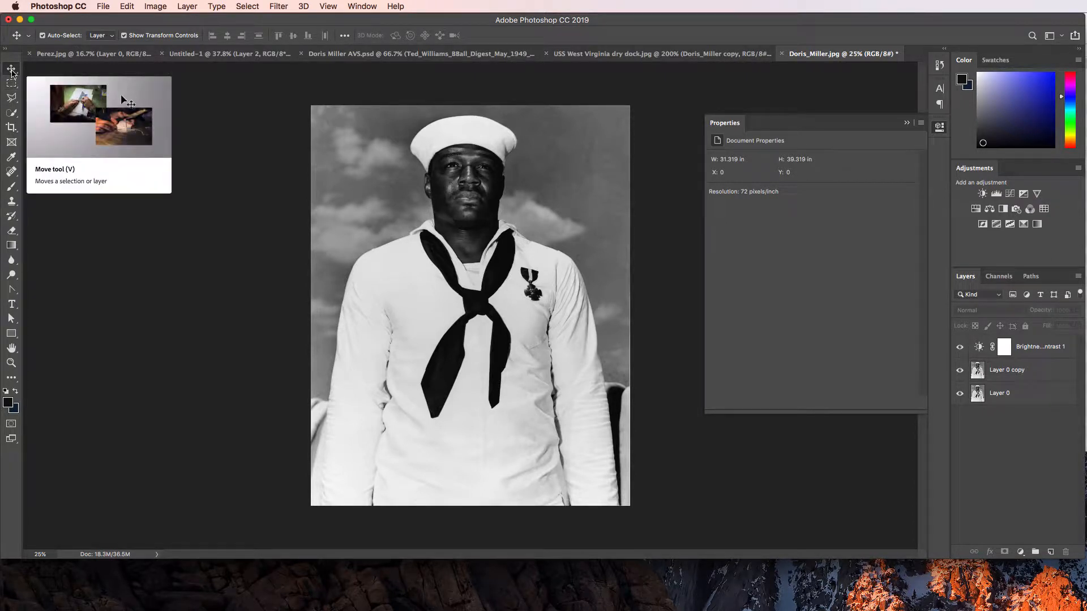
key("p")
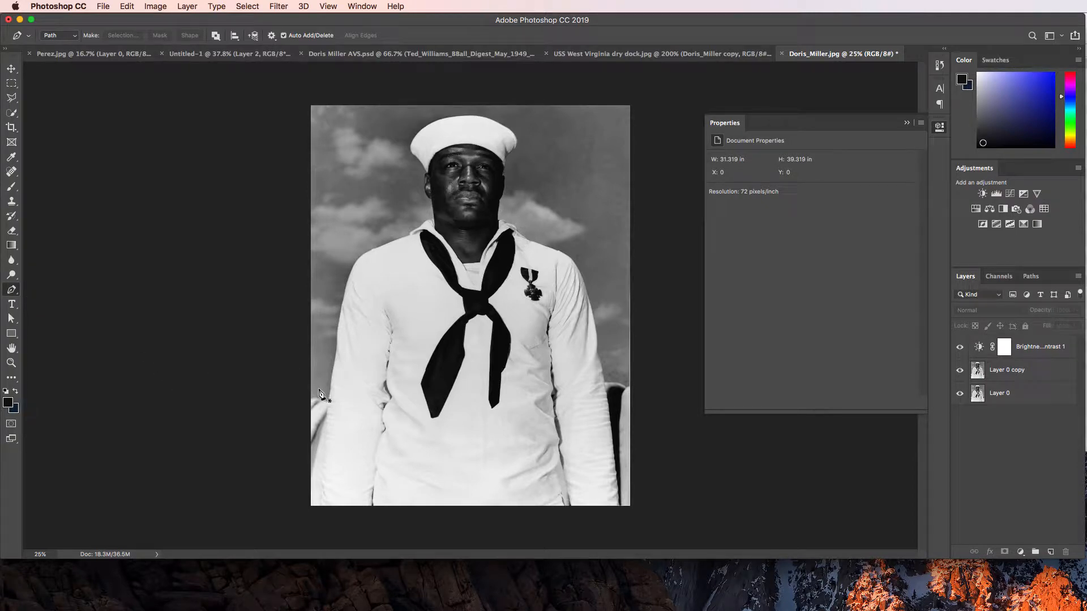
scroll(316, 453, "down", 3)
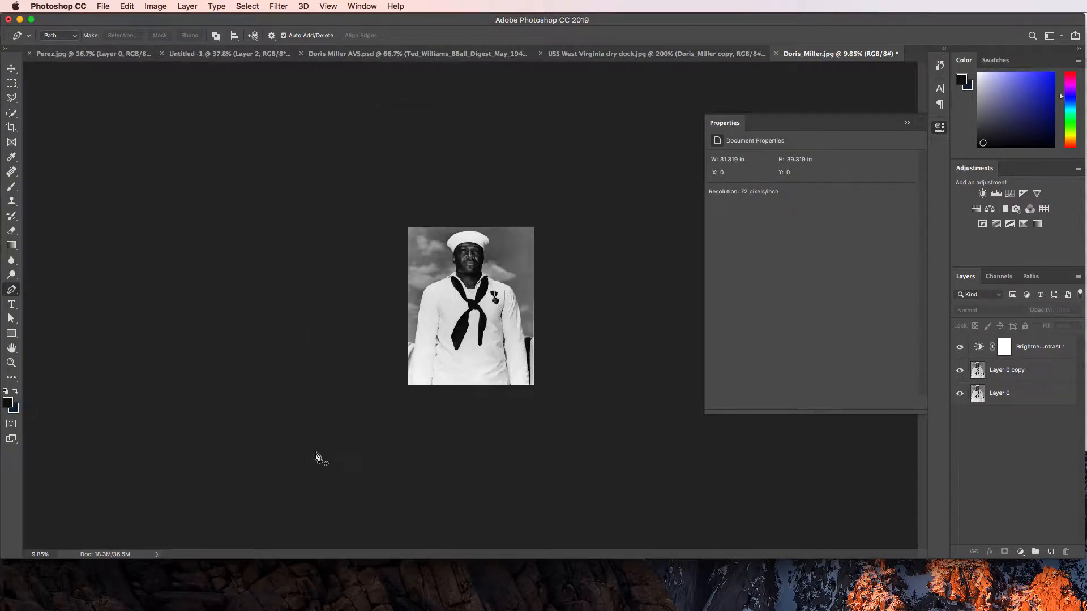
scroll(318, 451, "up", 10)
scroll(166, 410, "down", 5)
scroll(194, 432, "down", 8)
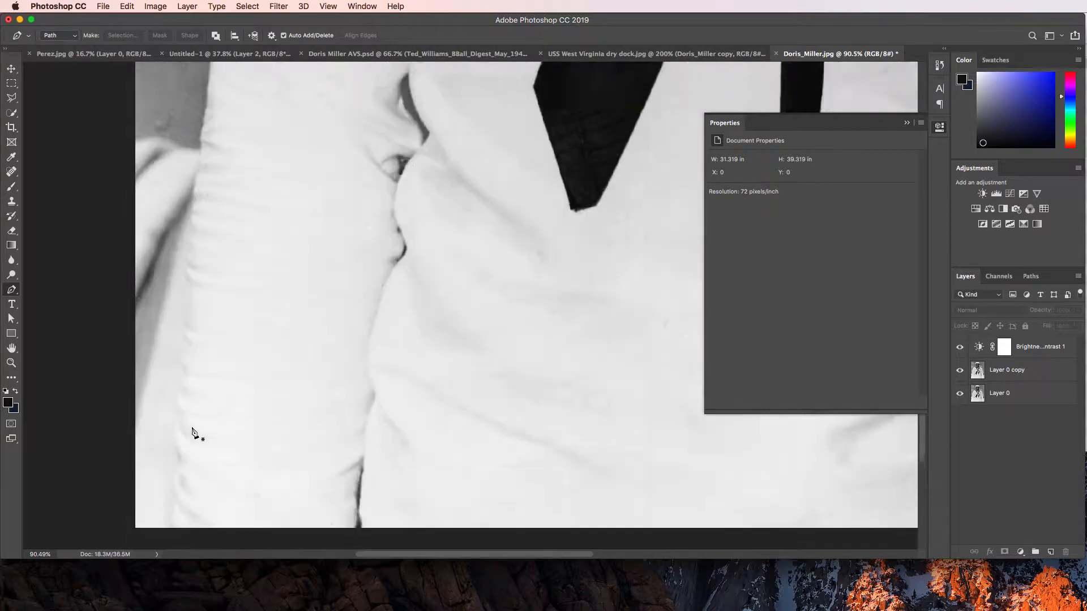
scroll(189, 271, "up", 10)
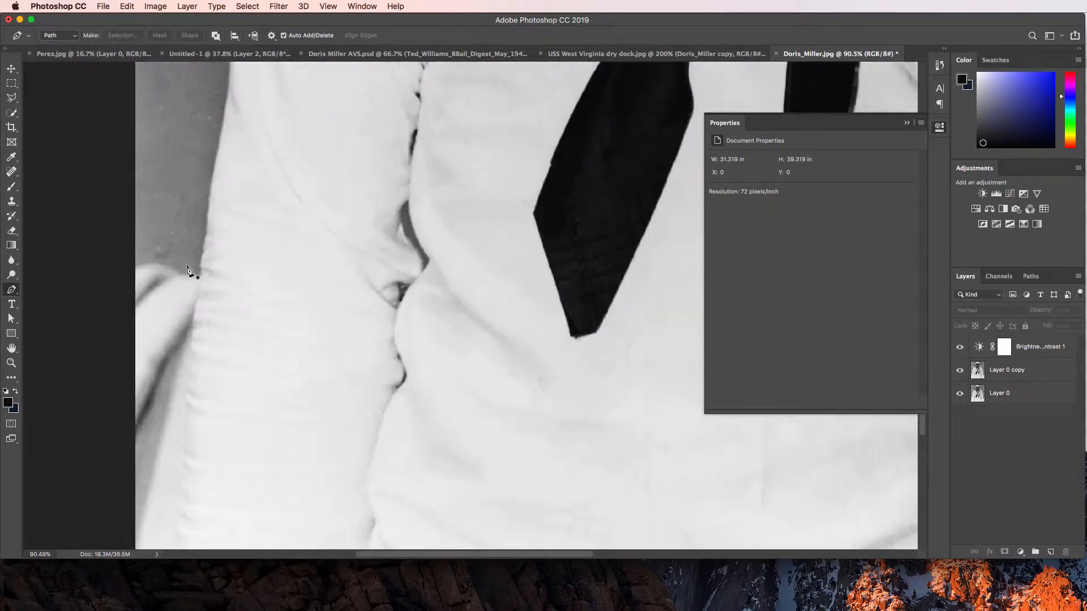
scroll(238, 283, "up", 10)
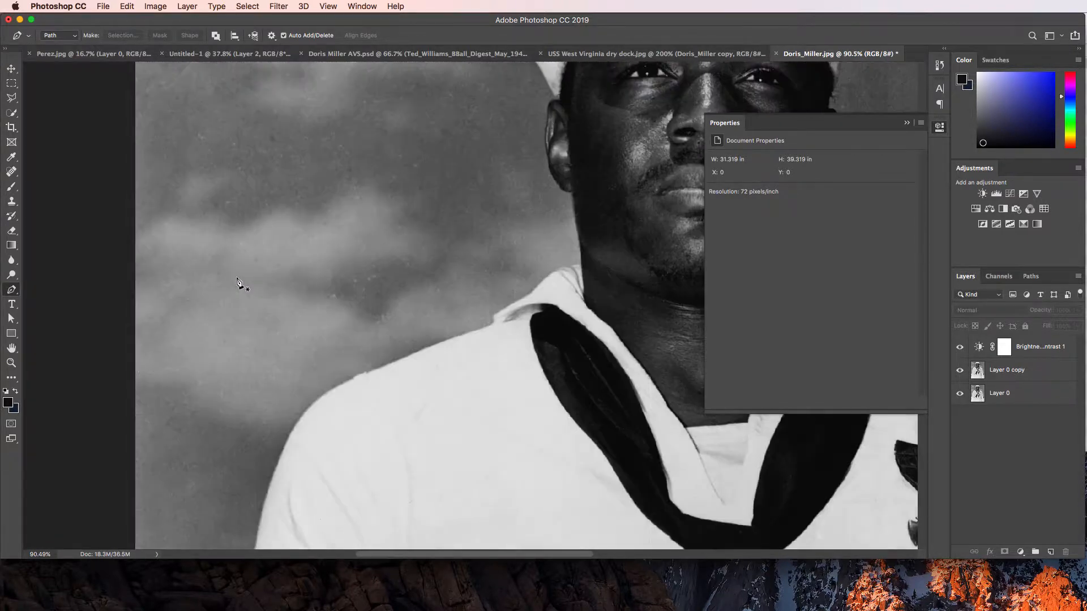
scroll(311, 287, "down", 5)
scroll(311, 287, "right", 4)
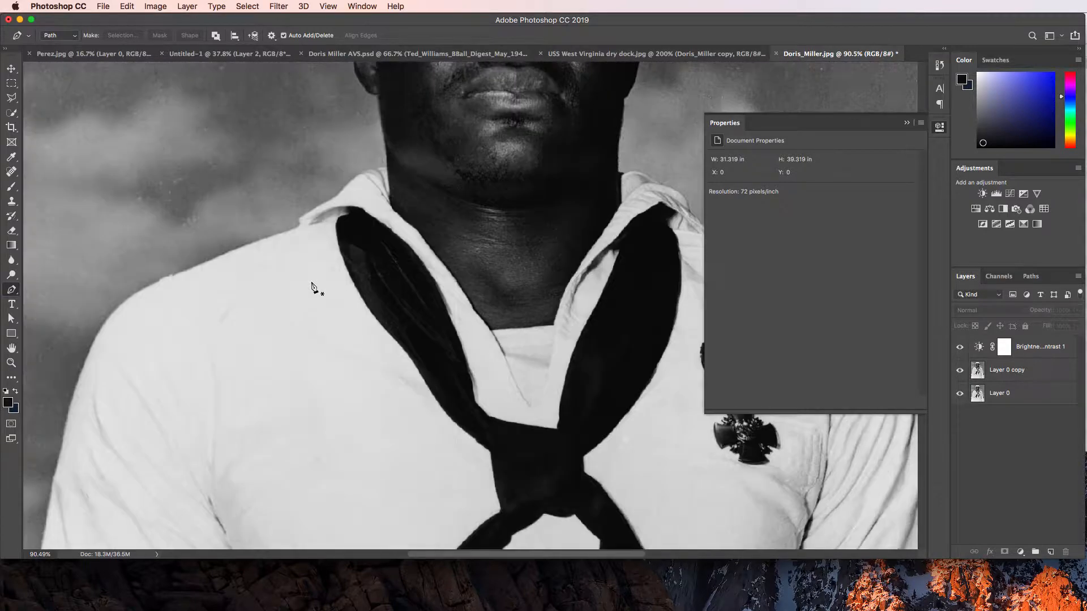
scroll(311, 286, "right", 5)
scroll(311, 287, "left", 10)
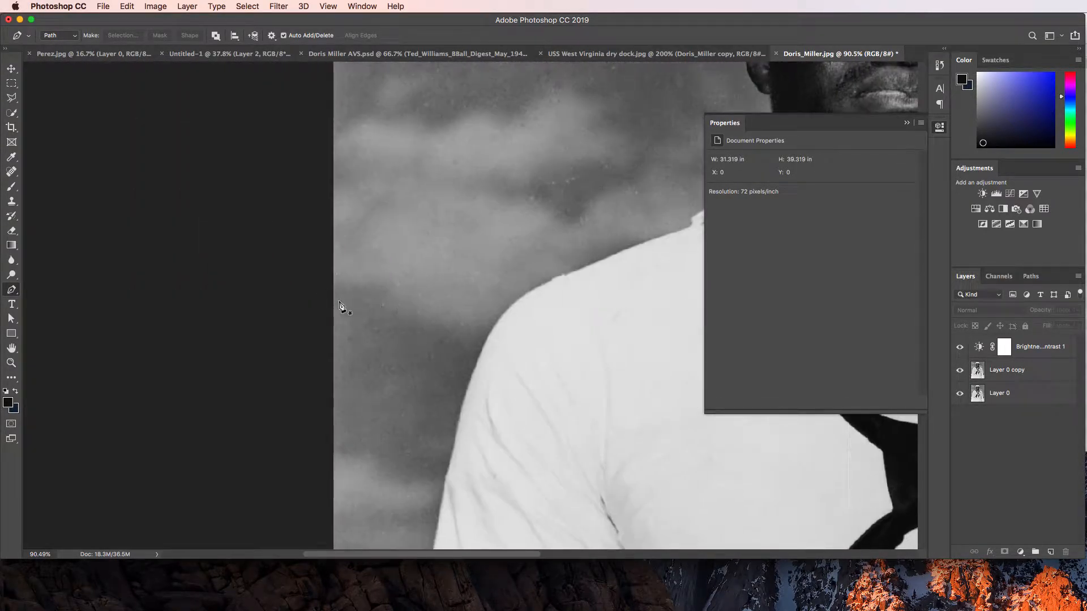
scroll(383, 306, "down", 6)
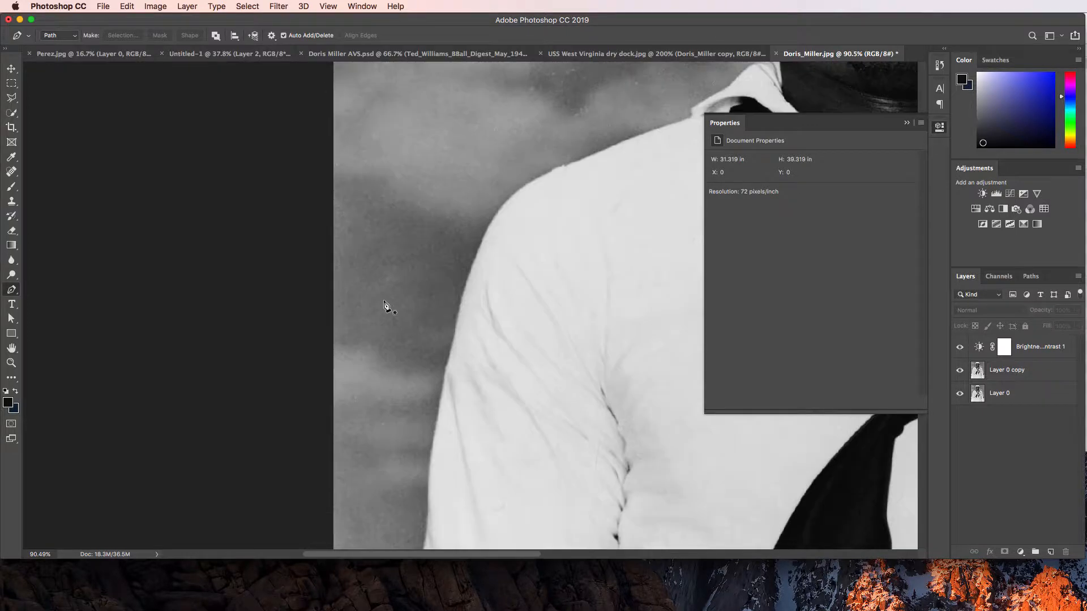
scroll(384, 307, "down", 5)
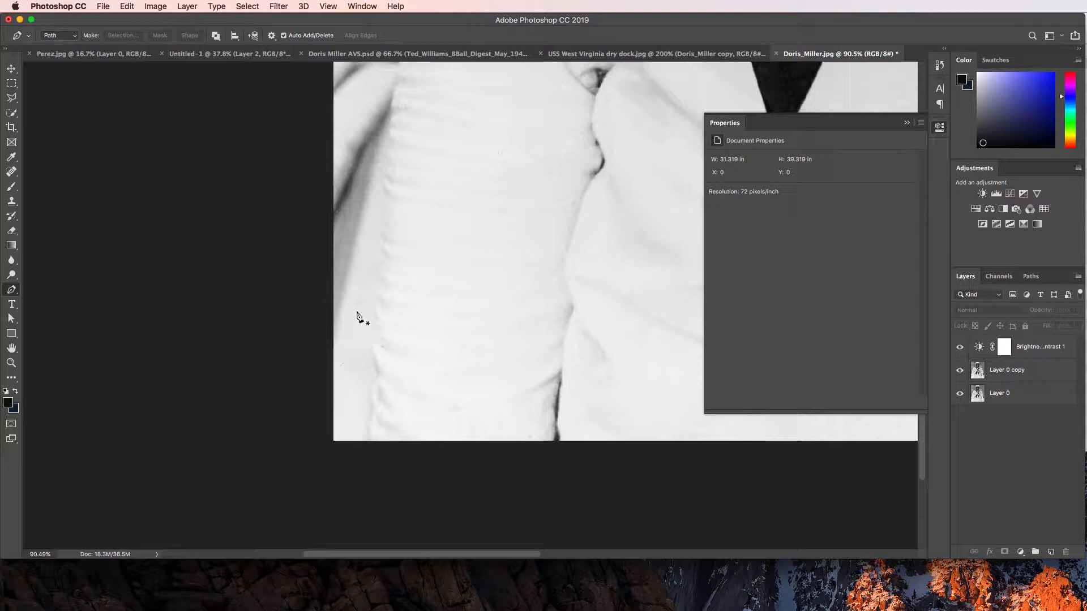
- Start a pen path just below the photo's bottom border and add an anchor where the left sleeve's outer edge meets that border
scroll(360, 315, "up", 1)
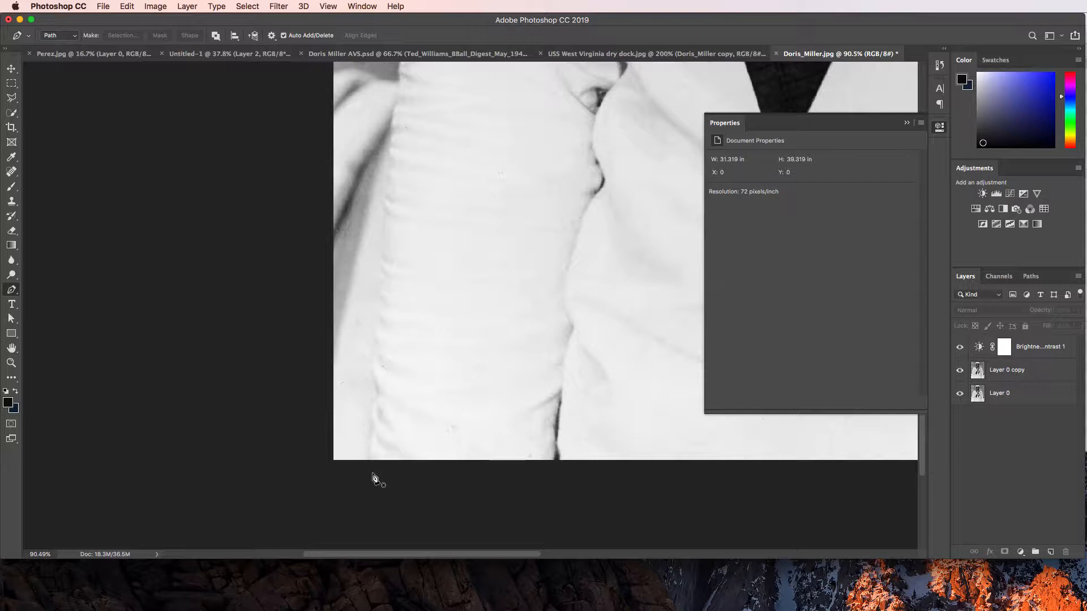
scroll(375, 478, "down", 3)
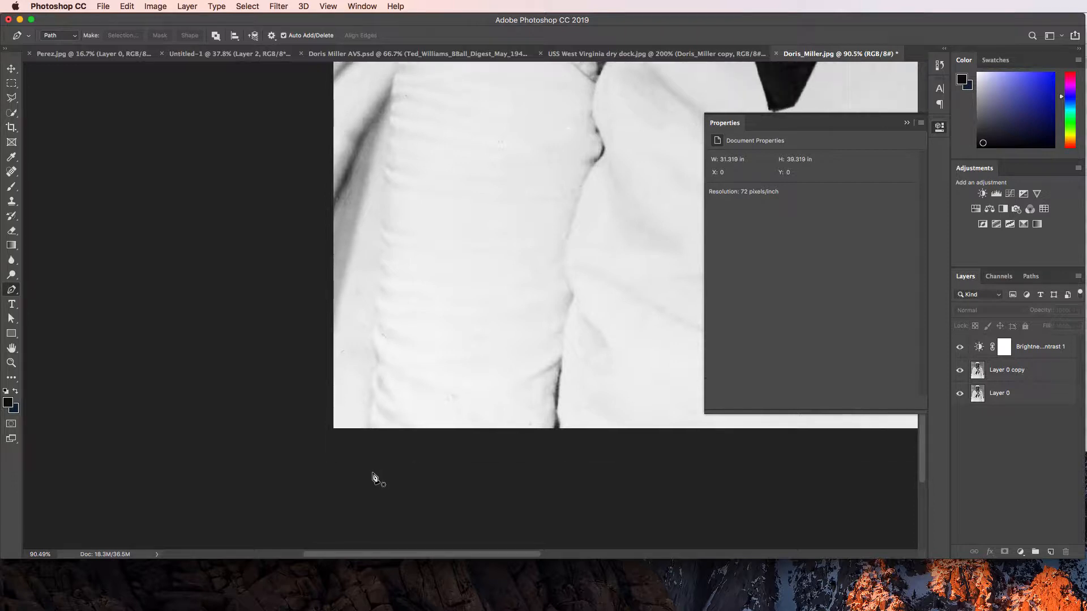
left_click(374, 433)
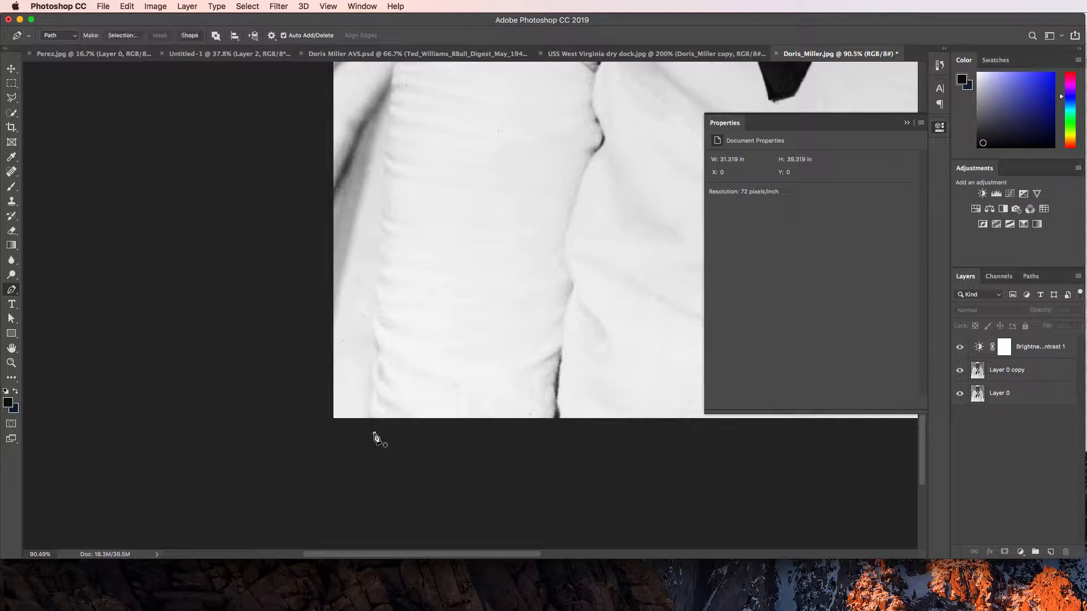
scroll(375, 412, "up", 2)
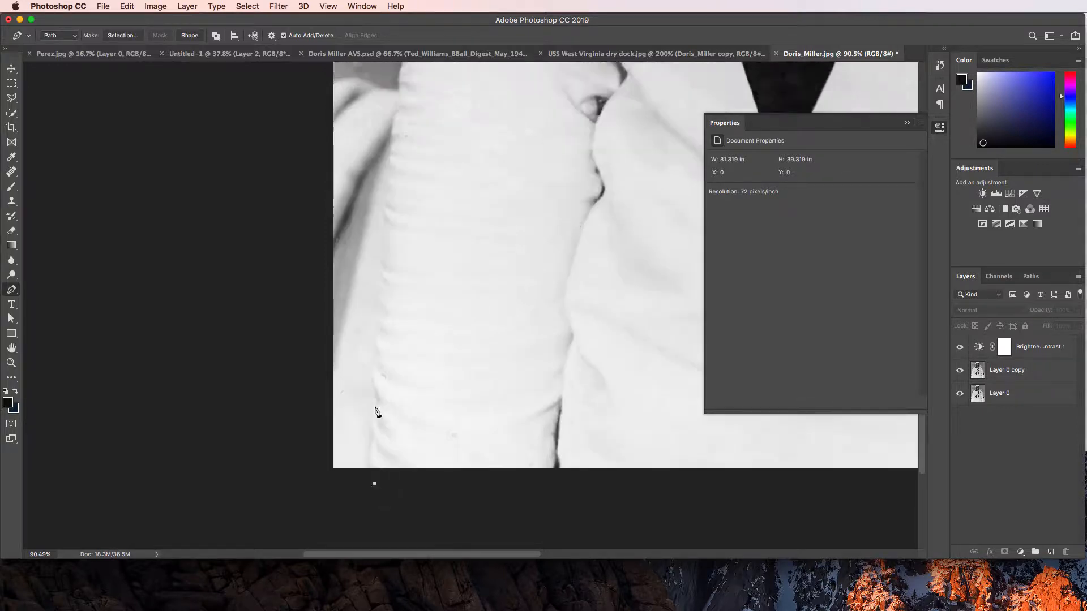
scroll(377, 414, "down", 5)
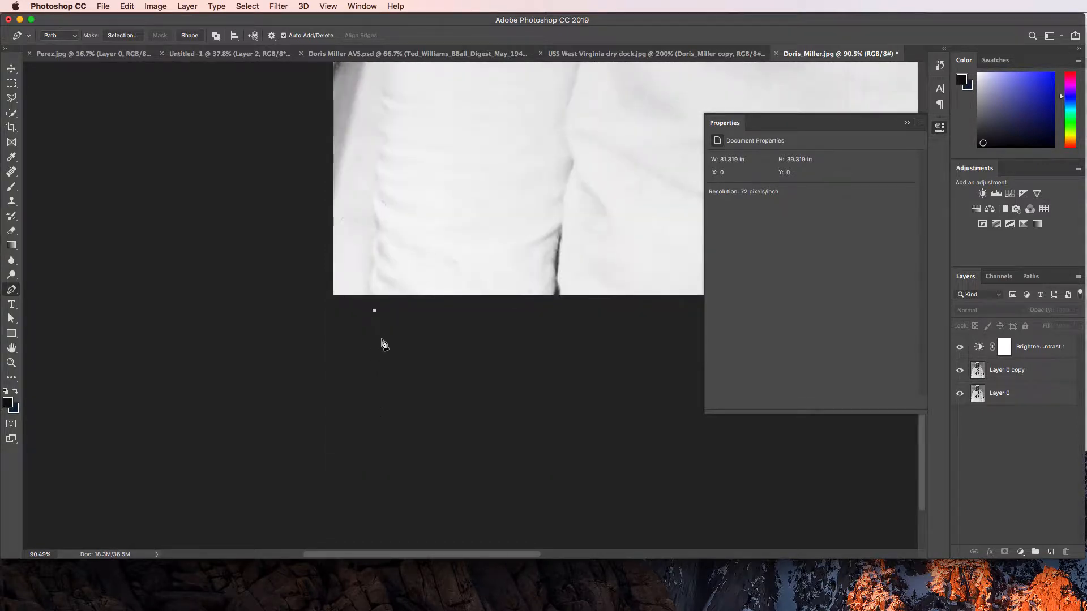
scroll(383, 342, "down", 10)
scroll(383, 342, "up", 4)
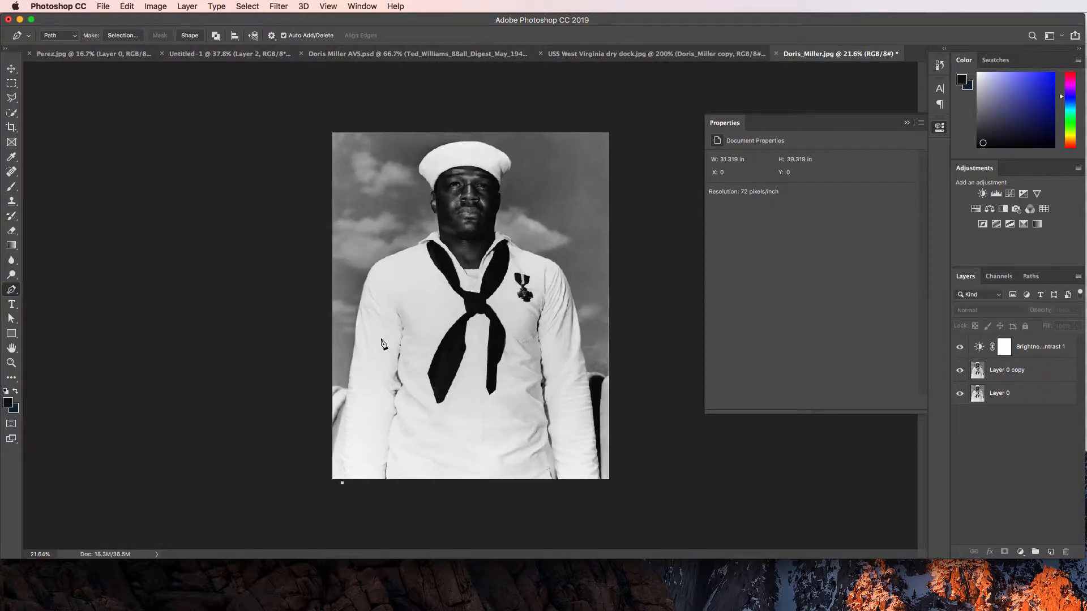
scroll(346, 503, "up", 10)
scroll(388, 495, "down", 4)
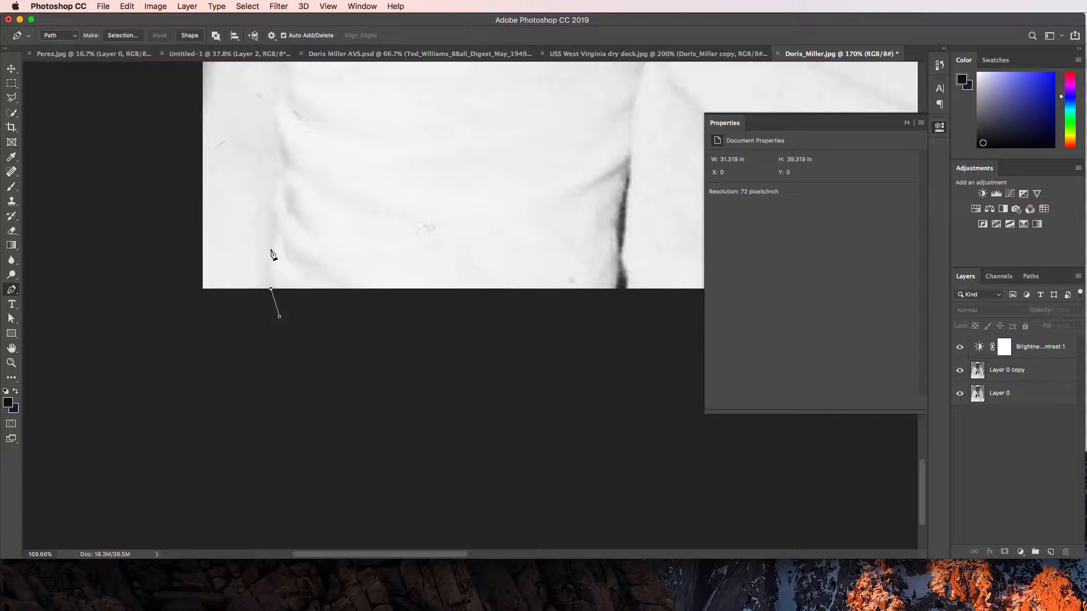
- Extend the path upward with two curved anchors along the lowest part of the sleeve's outer edge, and check the traced curve
left_click_drag(270, 249, 274, 230)
left_click(277, 218)
scroll(274, 220, "up", 5)
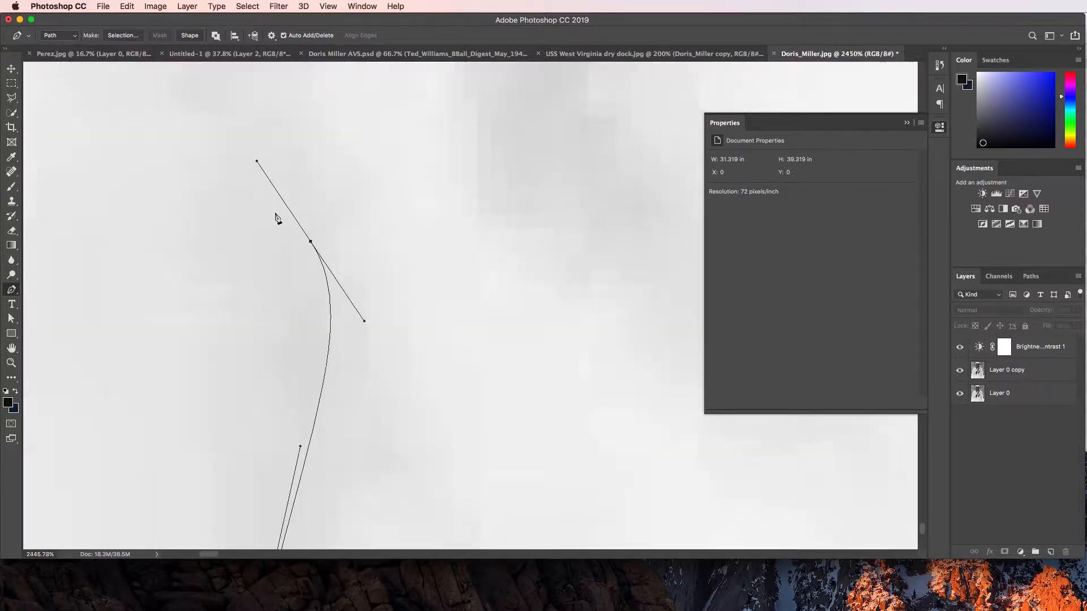
scroll(276, 222, "down", 2)
scroll(350, 202, "down", 10)
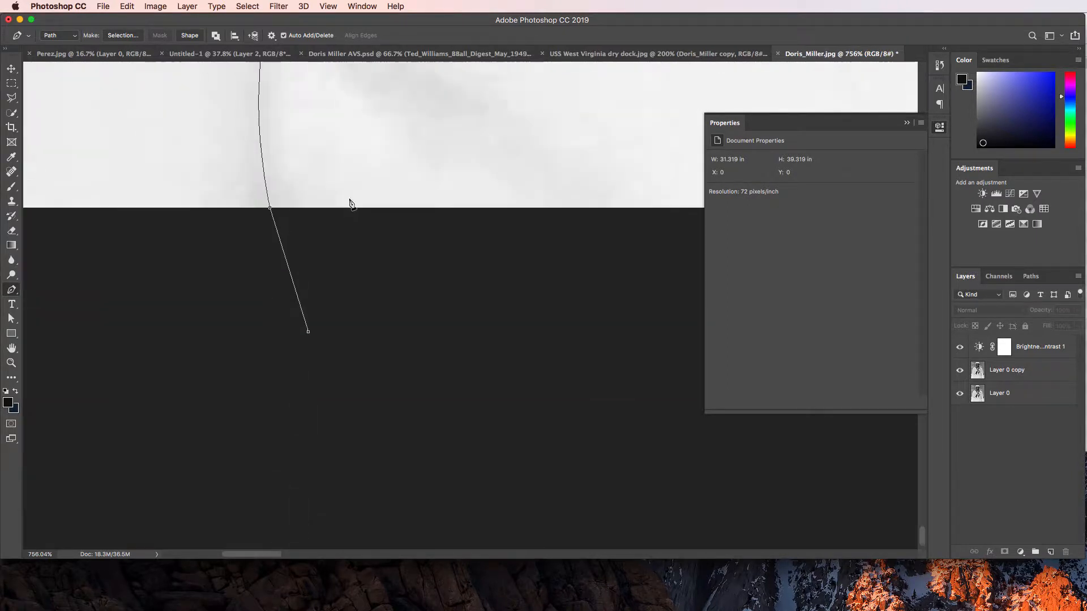
scroll(351, 203, "up", 12)
scroll(351, 204, "up", 4)
scroll(348, 207, "down", 3)
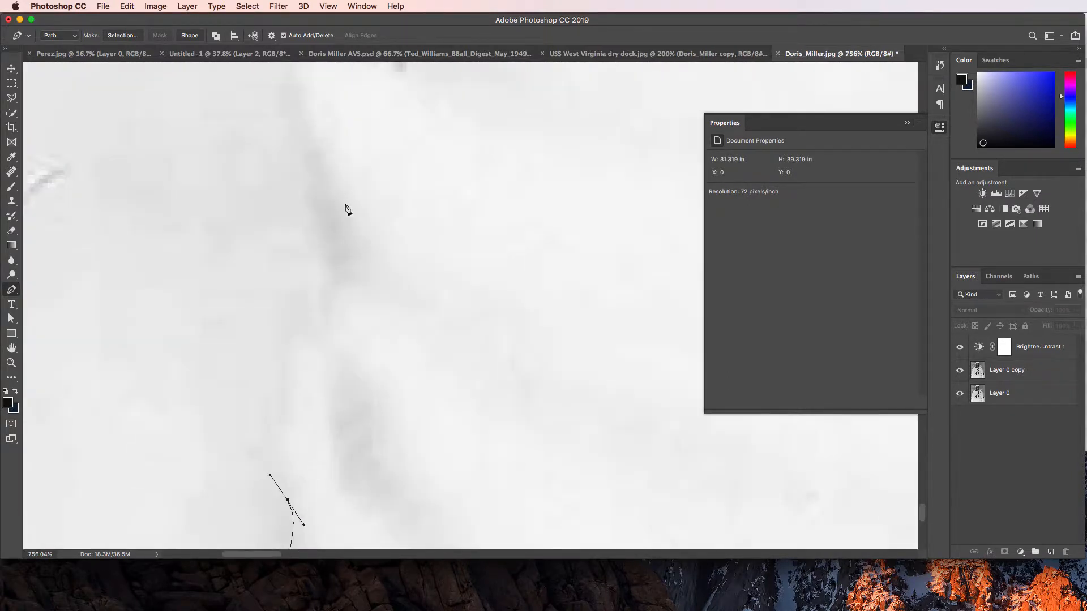
scroll(348, 209, "down", 6)
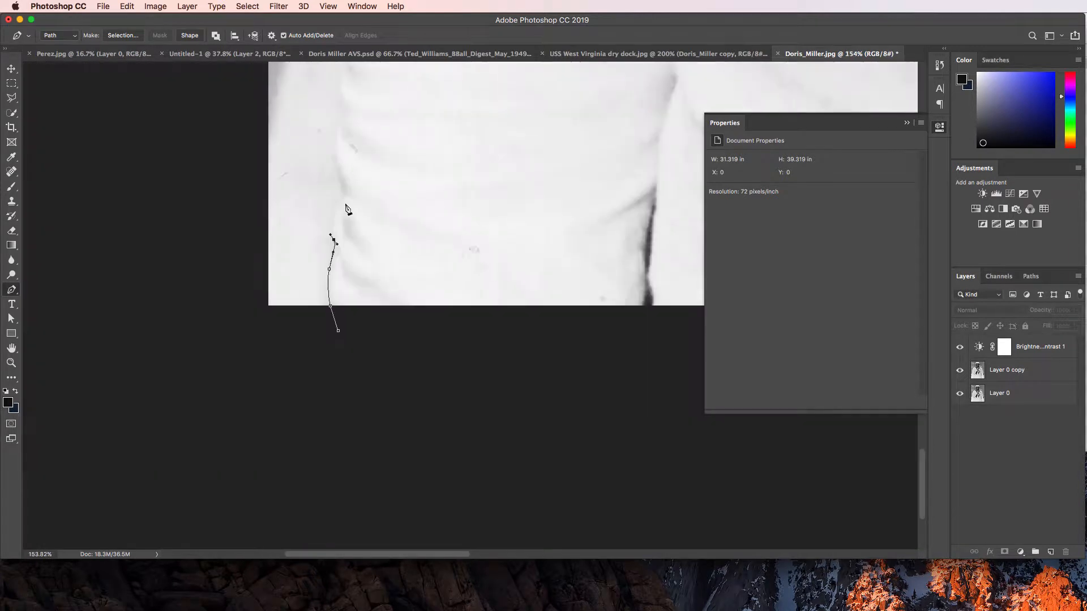
scroll(347, 210, "up", 2)
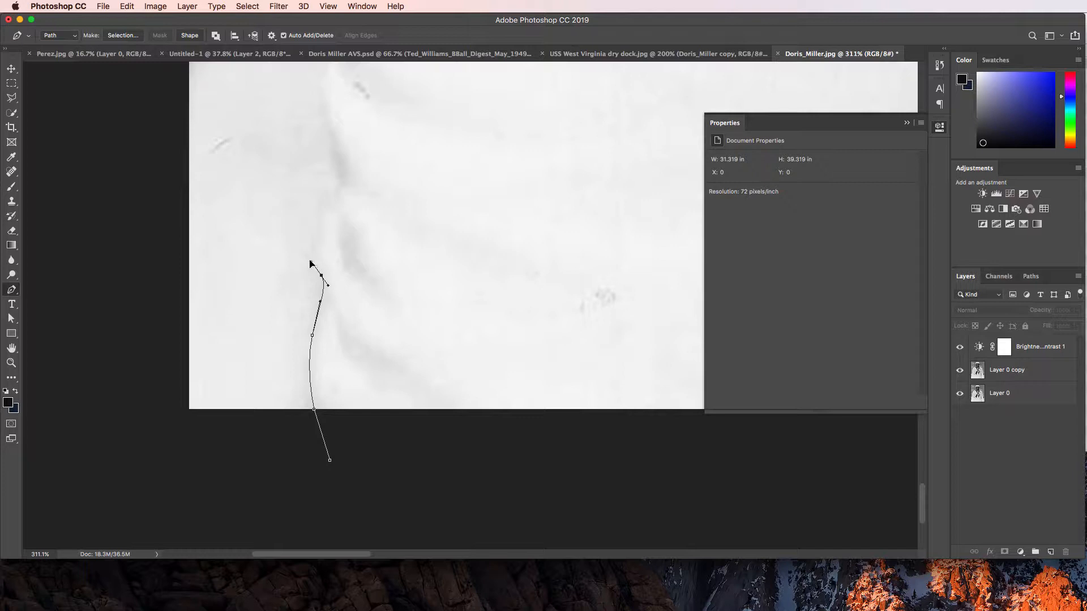
- Add another curved anchor farther up the sleeve edge and adjust the previous anchor's direction handle to follow the first wrinkle
left_click_drag(310, 263, 320, 262)
left_click_drag(319, 229, 323, 217)
left_click_drag(302, 298, 315, 261)
left_click_drag(319, 276, 313, 261)
scroll(312, 260, "up", 2)
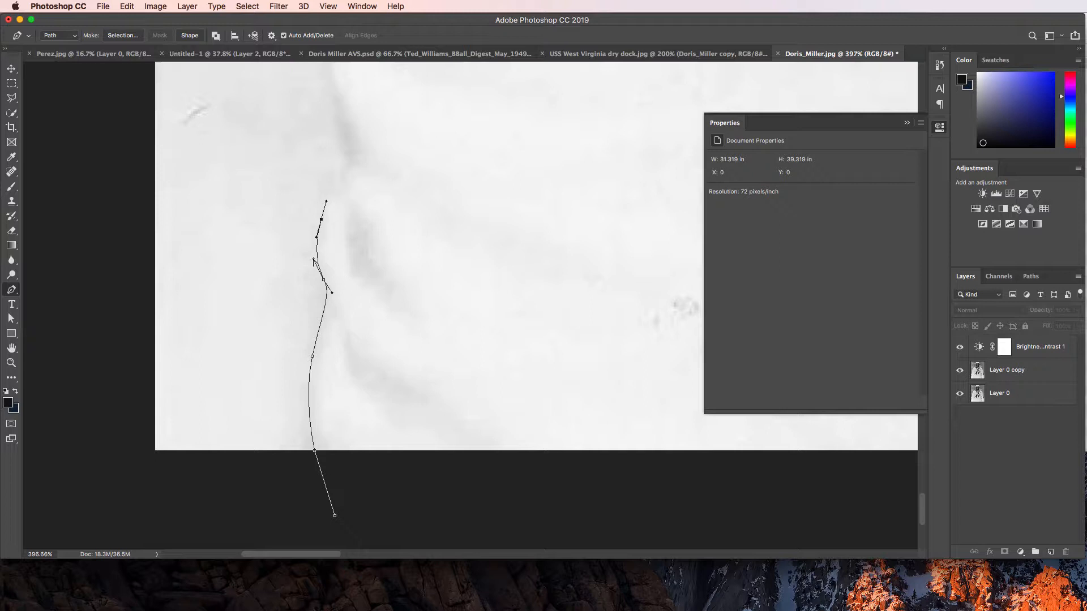
left_click_drag(308, 266, 299, 246)
- Continue the path with three curved anchors around the next dark fold on the sleeve's outer edge
scroll(403, 220, "up", 5)
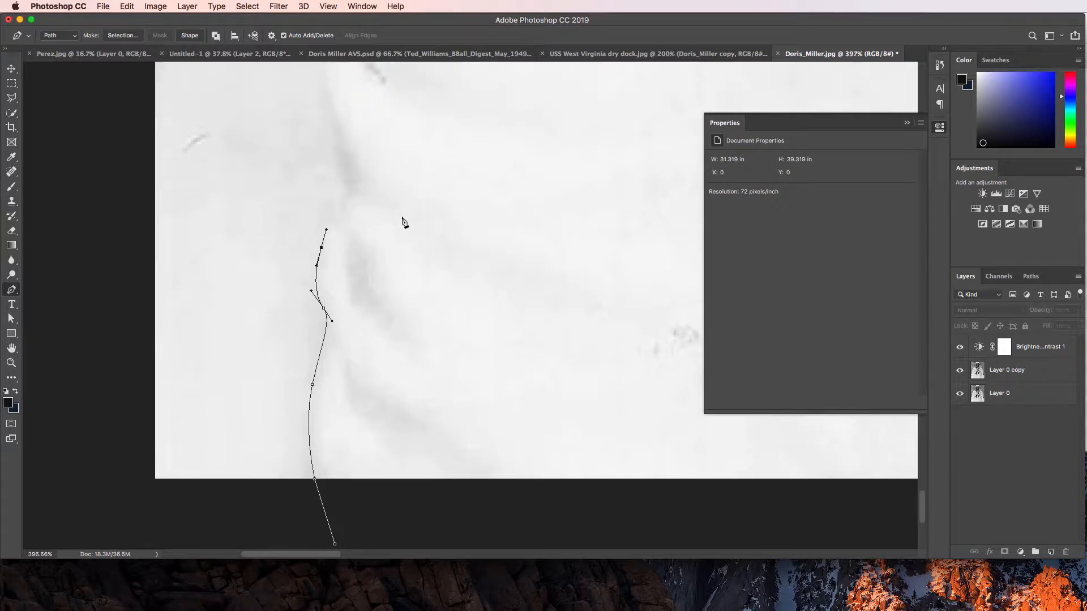
scroll(400, 231, "down", 2)
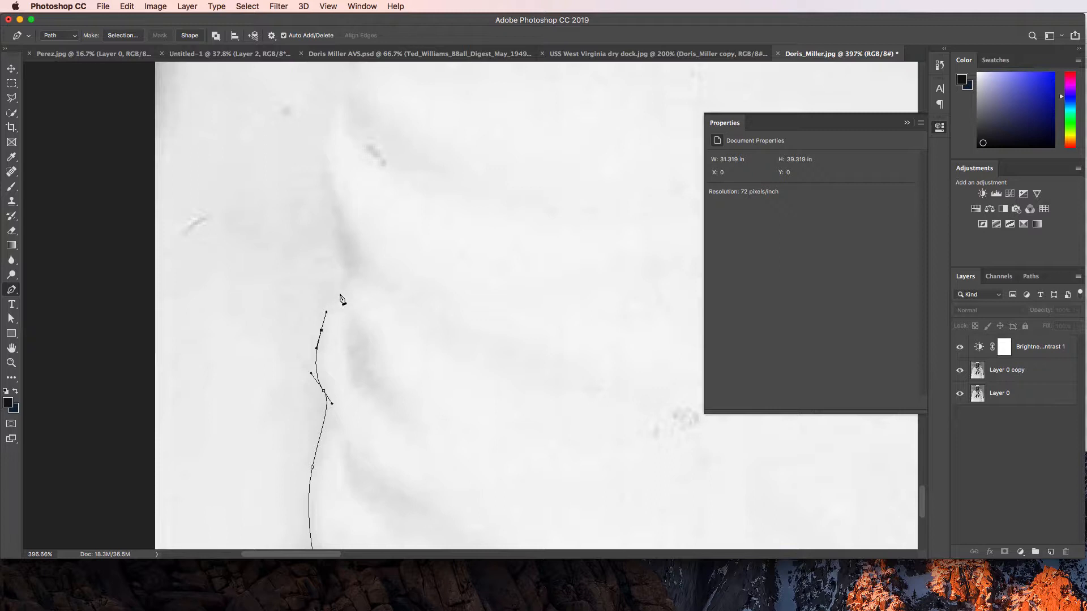
left_click_drag(339, 293, 338, 250)
scroll(340, 250, "up", 4)
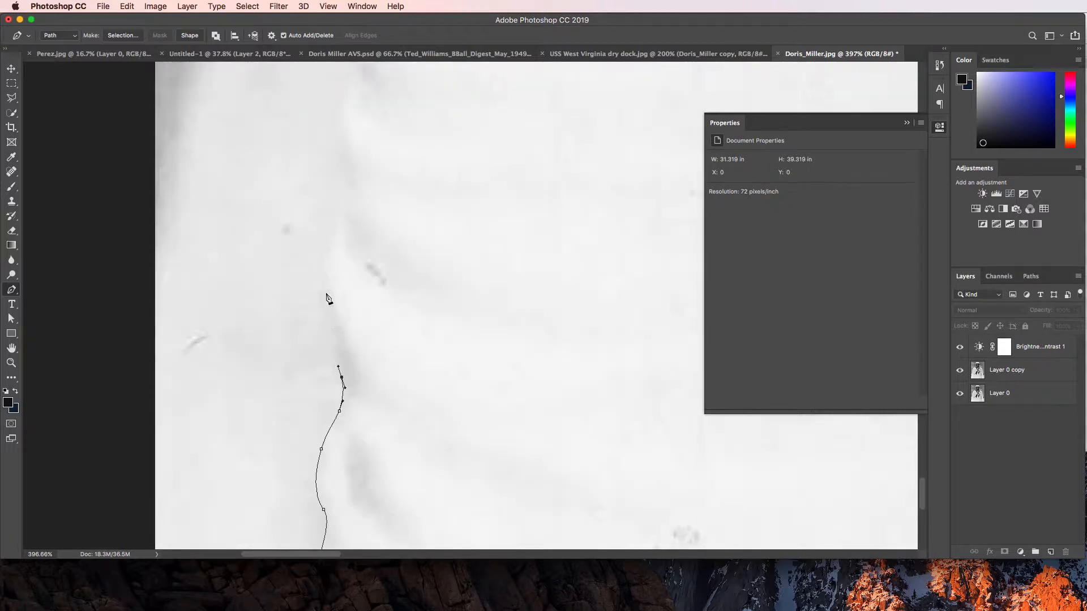
left_click_drag(325, 262, 336, 233)
- Trace farther up the sleeve's outer edge with four more curved anchors, following the shallow wrinkles above the dark fold
scroll(474, 348, "down", 10)
scroll(473, 344, "up", 4)
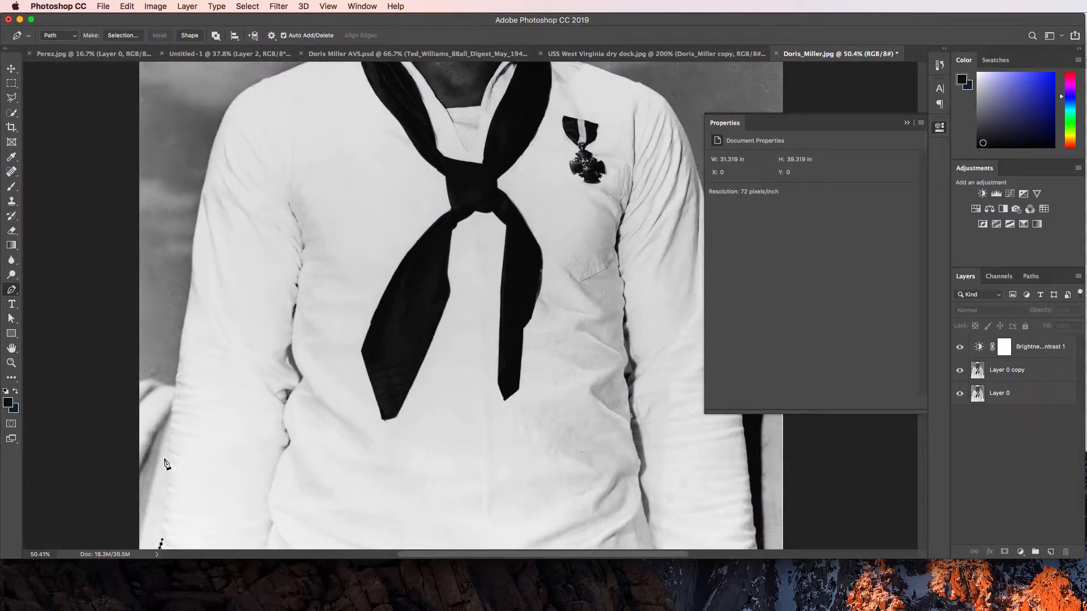
scroll(163, 462, "up", 5)
scroll(155, 461, "left", 9)
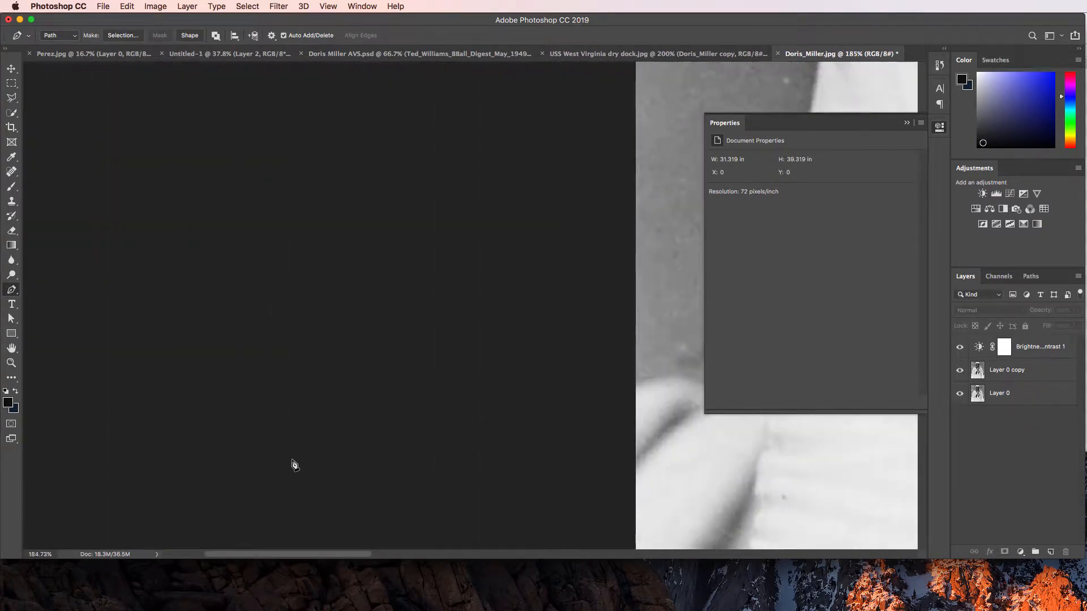
scroll(333, 456, "right", 10)
scroll(231, 466, "down", 3)
scroll(231, 466, "down", 10)
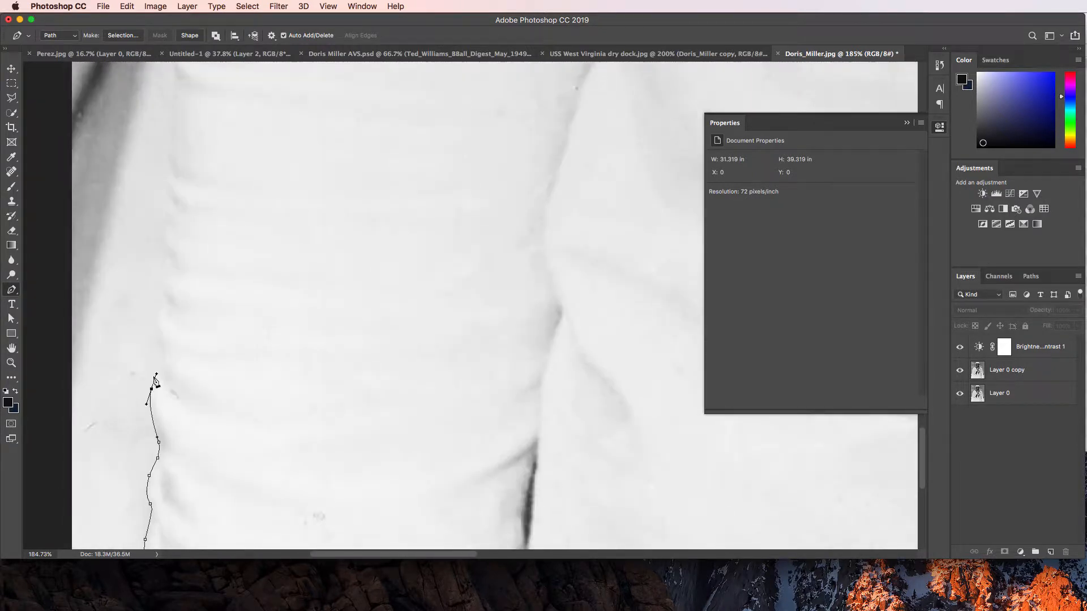
scroll(164, 375, "down", 2)
scroll(164, 375, "up", 5)
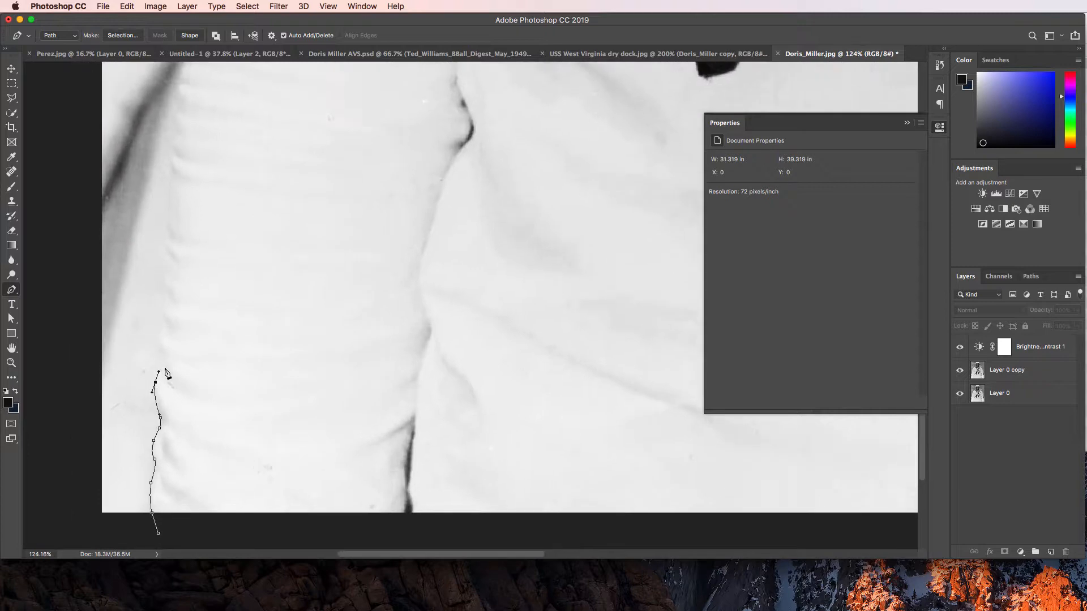
scroll(169, 374, "up", 5)
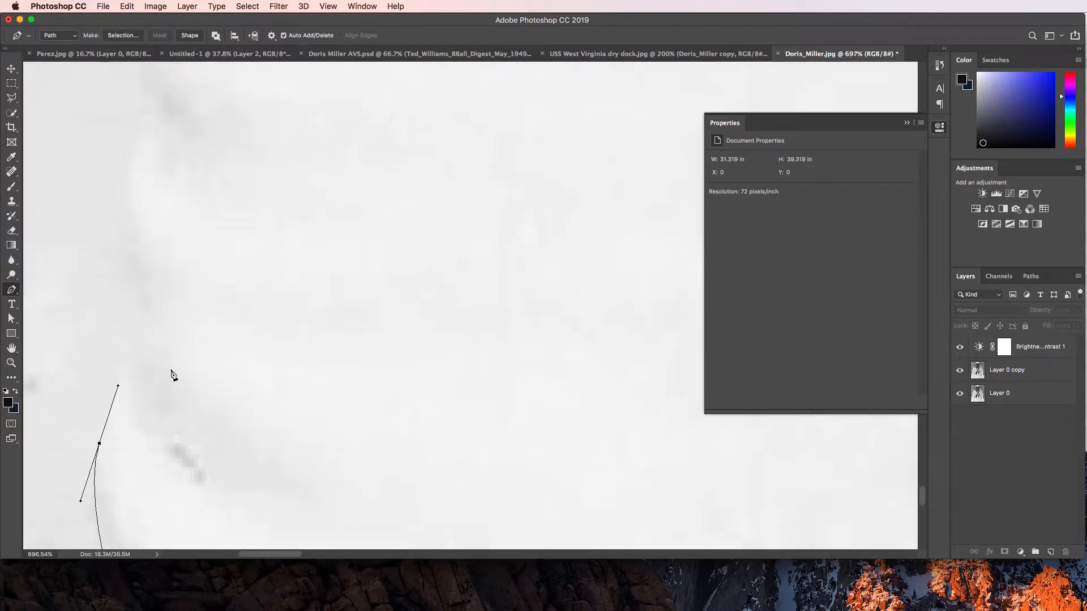
scroll(148, 373, "down", 1)
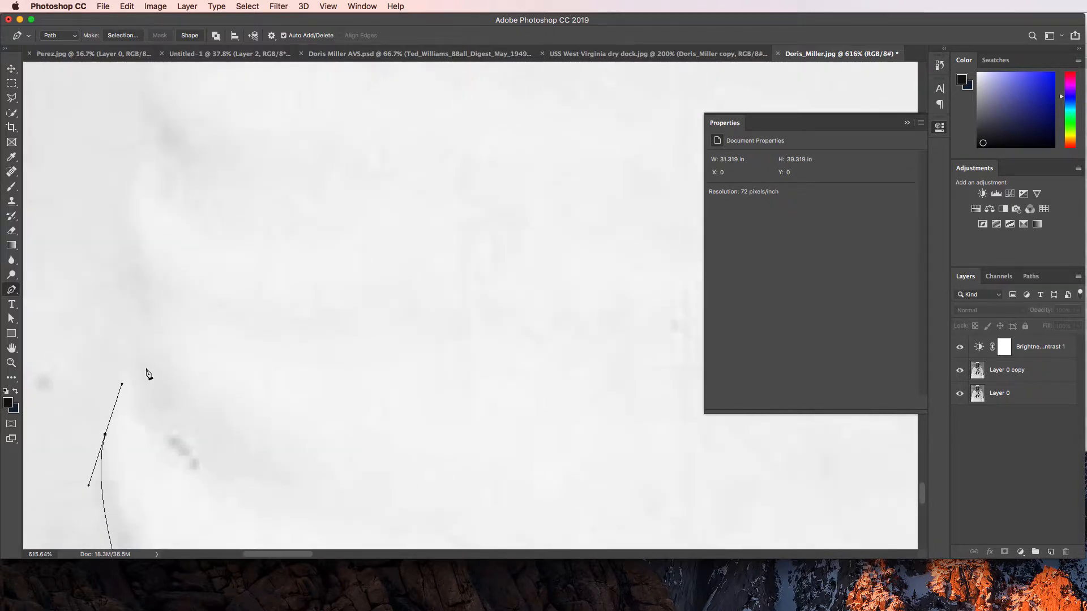
left_click_drag(136, 357, 135, 294)
scroll(138, 296, "up", 4)
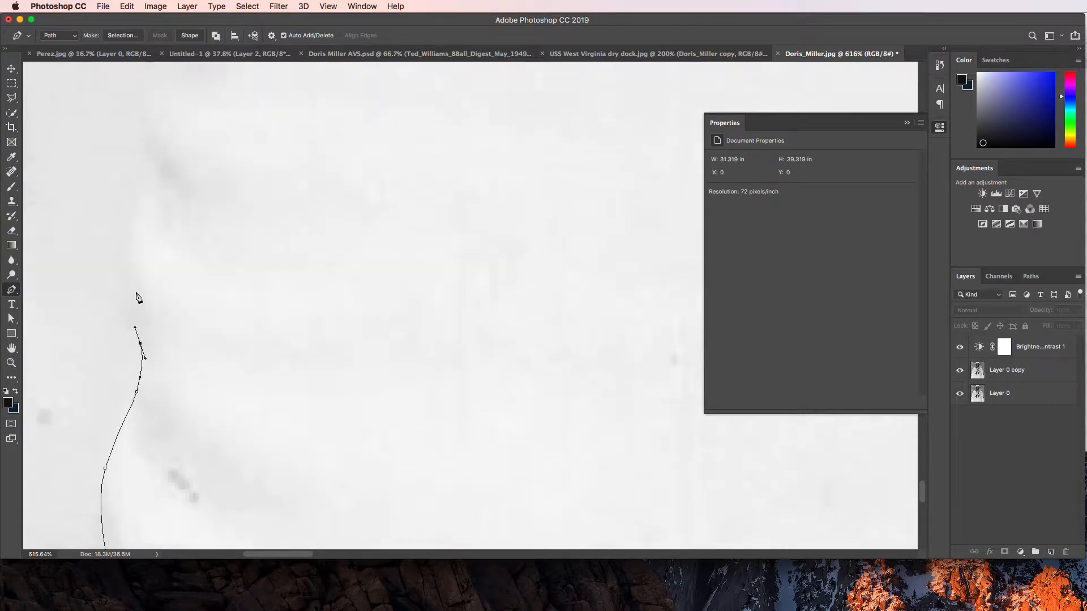
left_click_drag(136, 348, 150, 313)
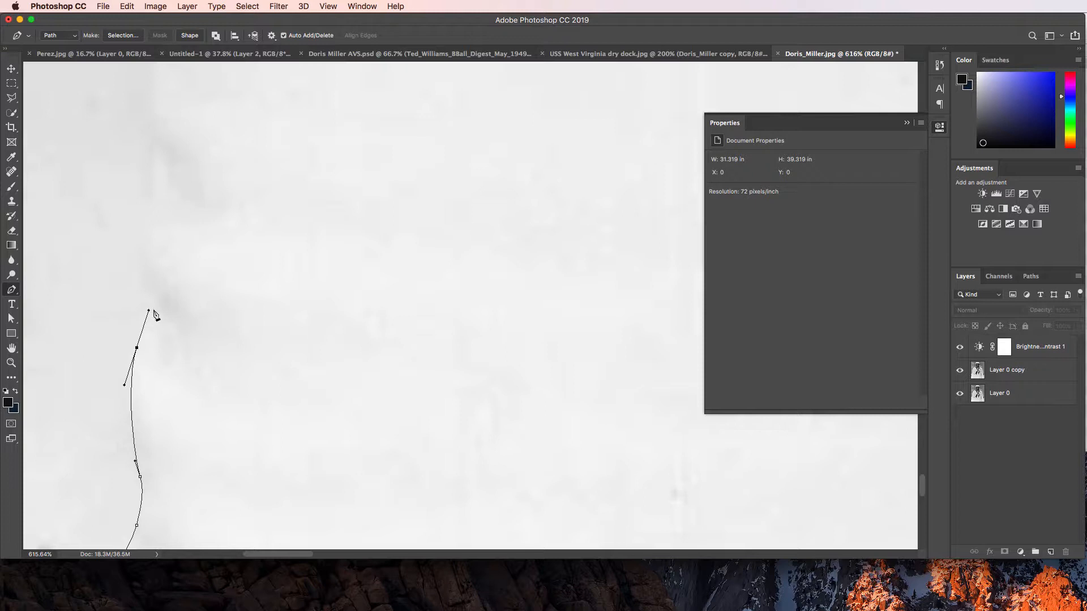
left_click_drag(144, 278, 141, 271)
scroll(146, 255, "up", 3)
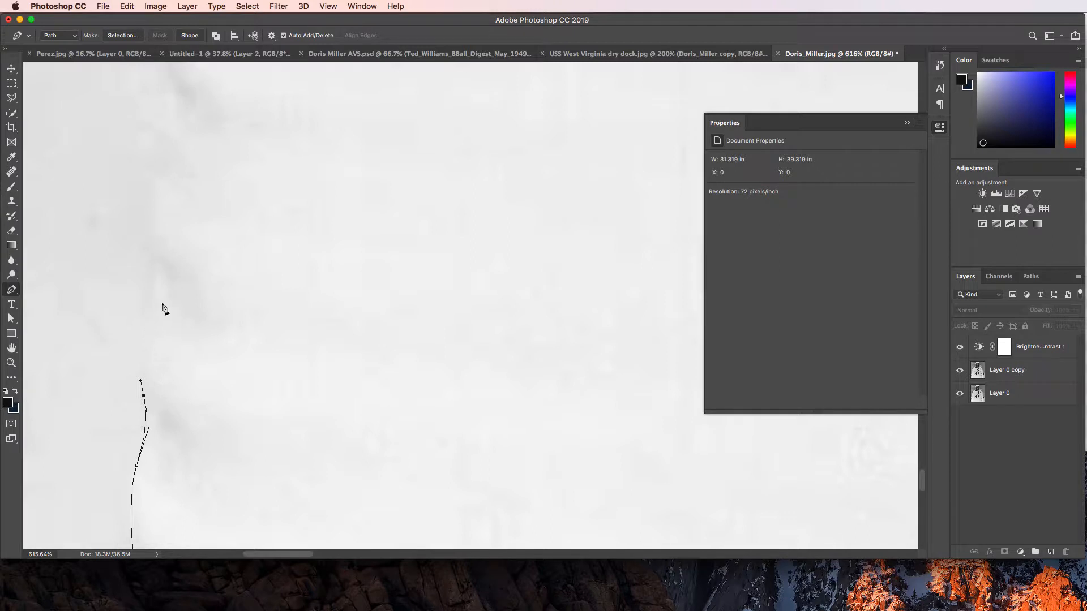
- Continue the path up the sleeve's outer edge with curved anchors past the shallow wrinkles
scroll(165, 310, "down", 3)
left_click_drag(153, 320, 162, 199)
scroll(168, 231, "up", 3)
scroll(165, 201, "up", 4)
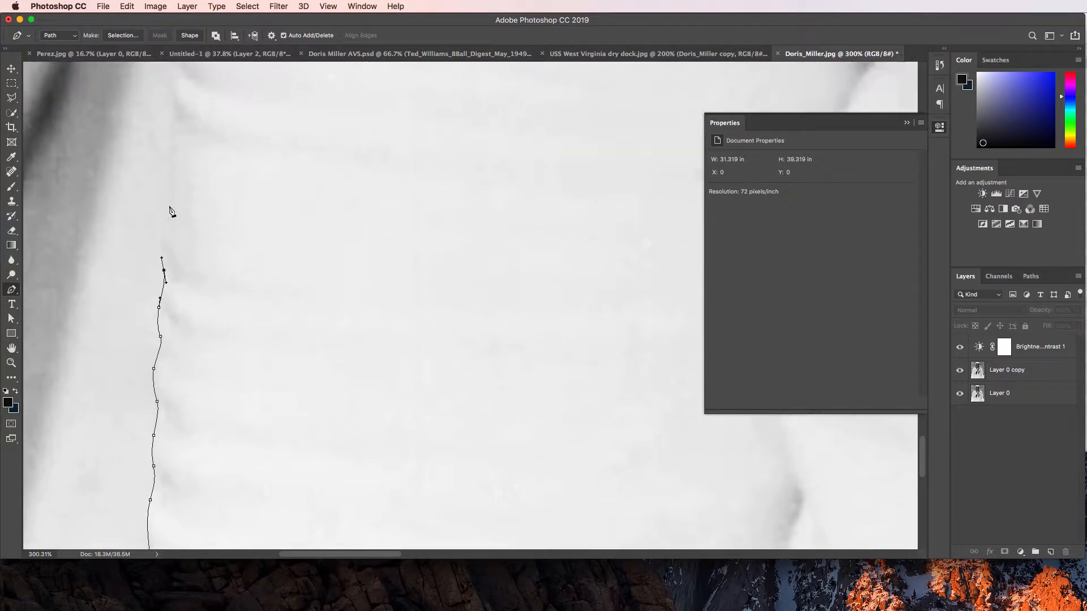
left_click_drag(163, 234, 166, 230)
scroll(170, 227, "up", 5)
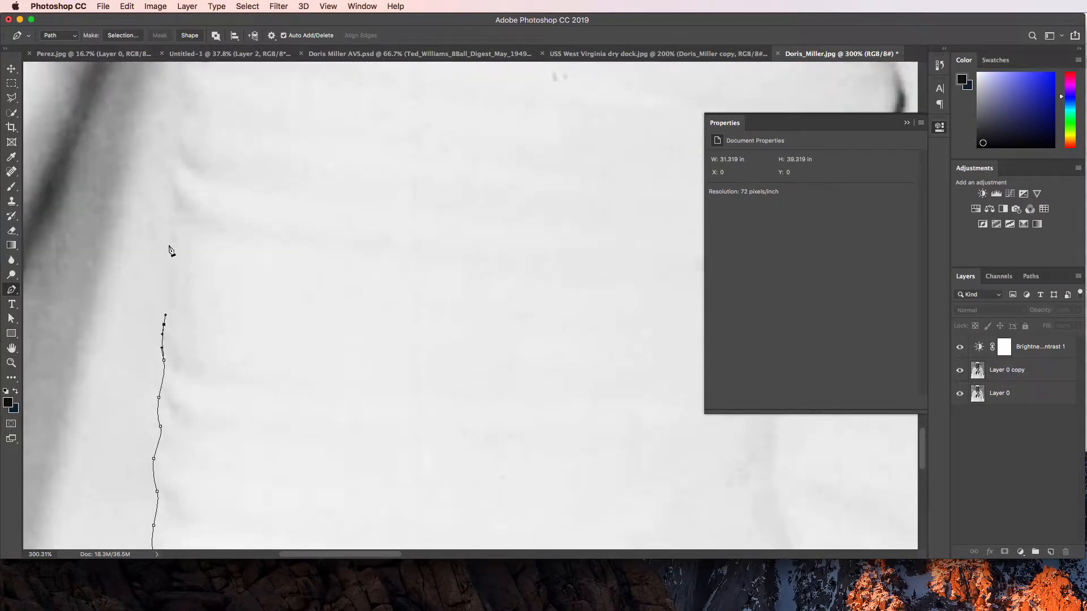
- Trace the smoother stretch of the sleeve edge and the wrinkle above it with three curved anchors
left_click_drag(173, 234, 174, 224)
scroll(174, 219, "up", 5)
left_click_drag(172, 283, 170, 271)
scroll(172, 255, "up", 4)
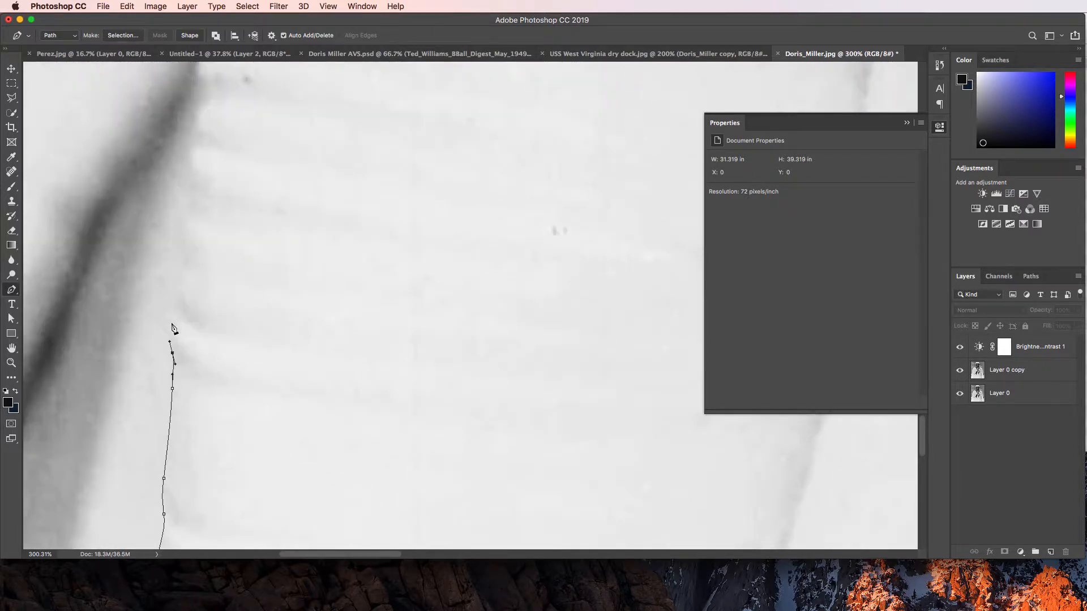
left_click_drag(171, 315, 173, 284)
scroll(172, 280, "up", 5)
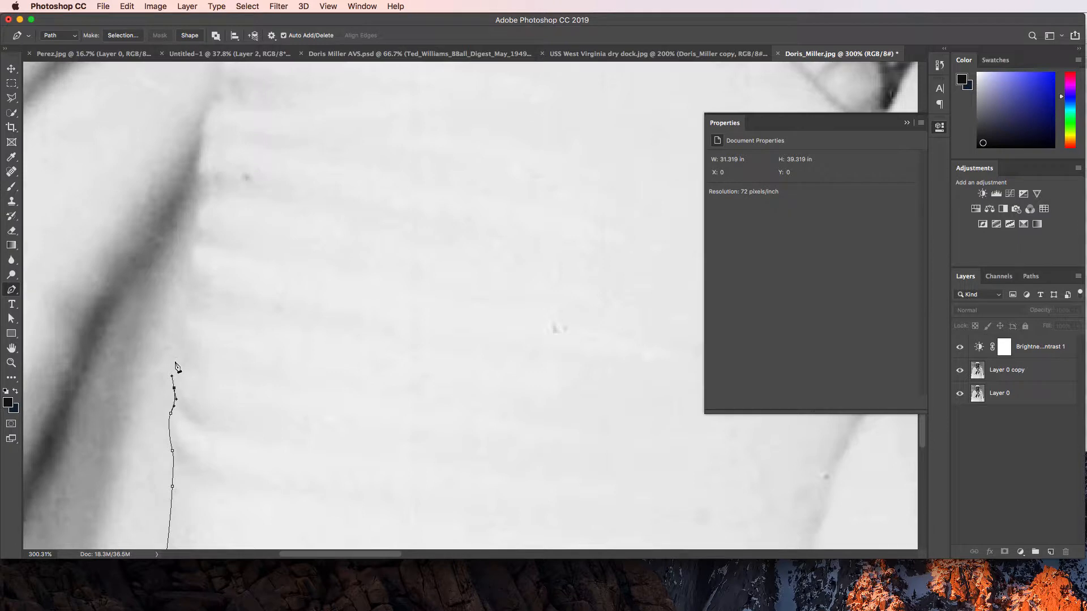
- Trace the sleeve edge with short curved segments where it runs beside the dark diagonal shadow
left_click_drag(177, 359, 182, 341)
left_click_drag(192, 286, 193, 232)
scroll(209, 226, "up", 2)
left_click_drag(196, 243, 199, 232)
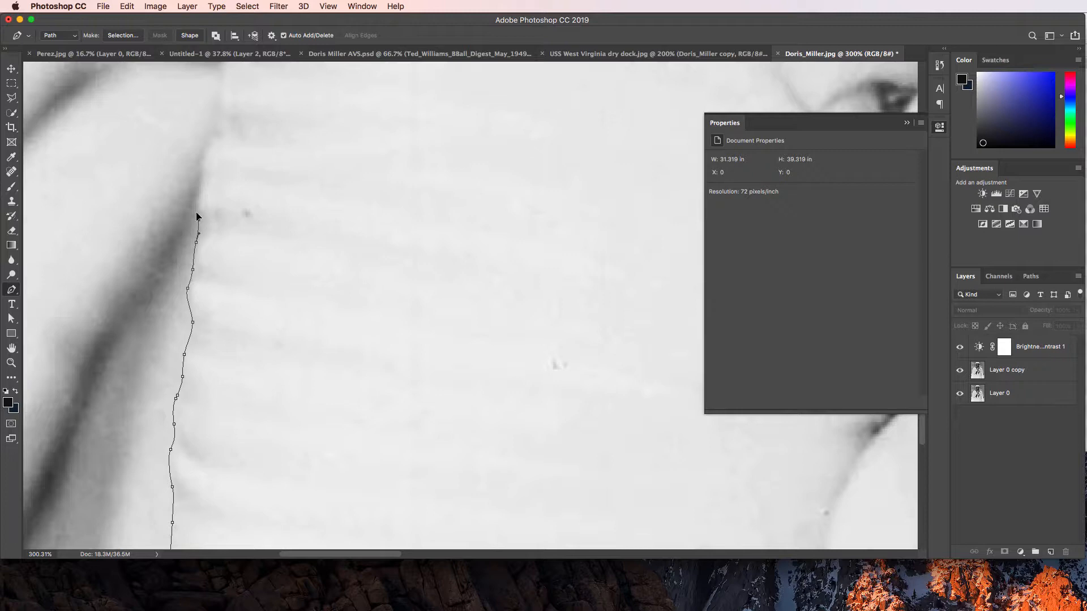
left_click(196, 210)
left_click_drag(196, 197, 203, 158)
scroll(205, 165, "up", 3)
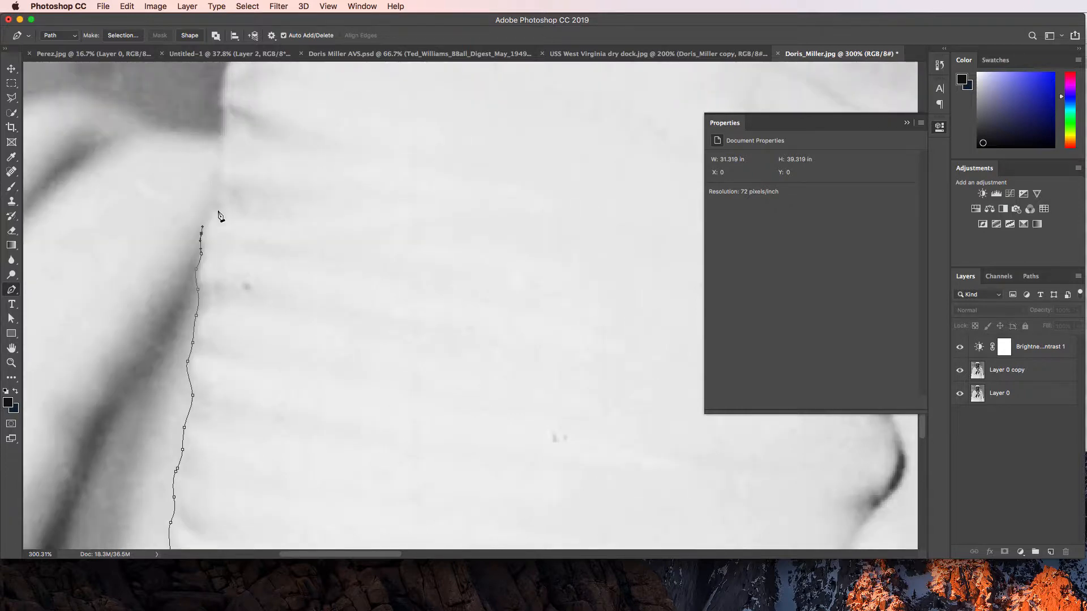
- Extend the path with four curved anchors to just above the corner where the sleeve meets the gray background
left_click_drag(213, 210, 215, 184)
left_click_drag(216, 169, 219, 168)
scroll(219, 150, "up", 2)
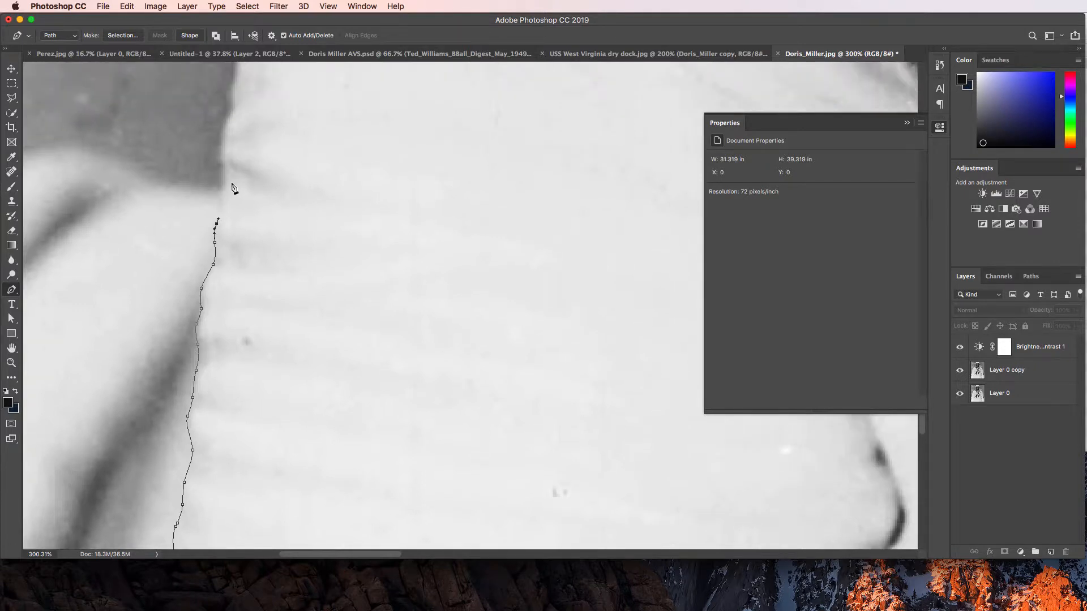
left_click_drag(221, 202, 220, 194)
left_click_drag(222, 164, 221, 140)
scroll(230, 139, "up", 3)
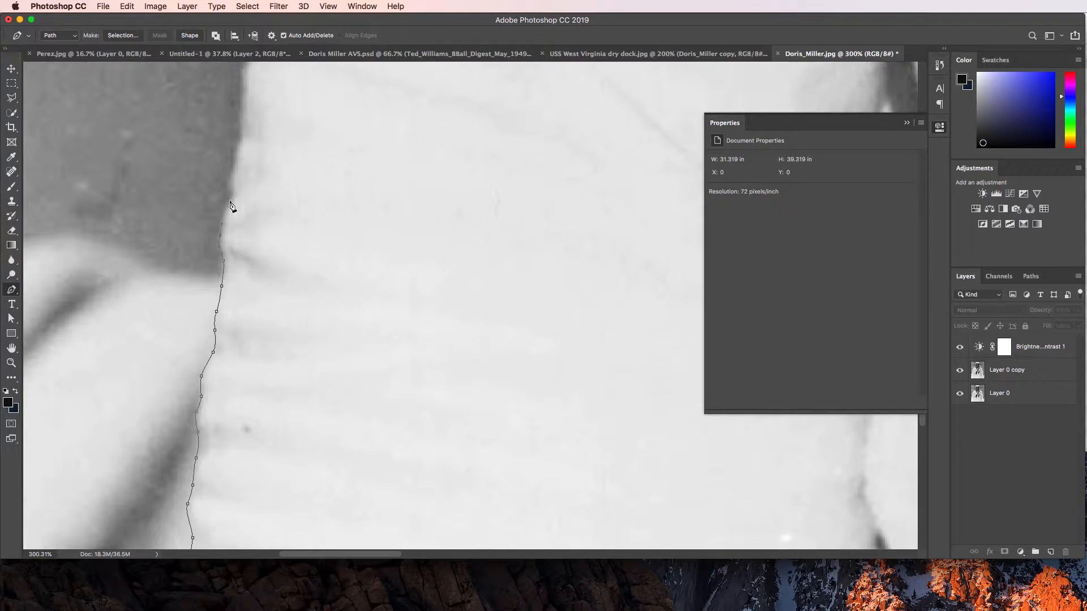
- Trace the lower part of the sleeve edge against the gray background with curved anchors
left_click_drag(230, 204, 234, 173)
left_click_drag(238, 148, 241, 146)
scroll(252, 164, "up", 5)
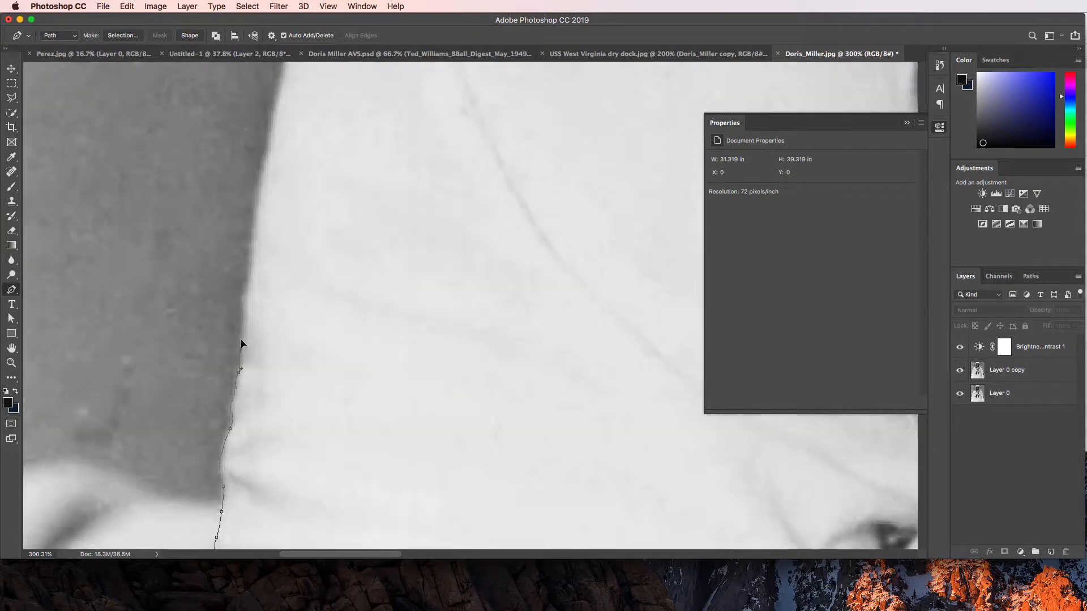
scroll(244, 340, "up", 3)
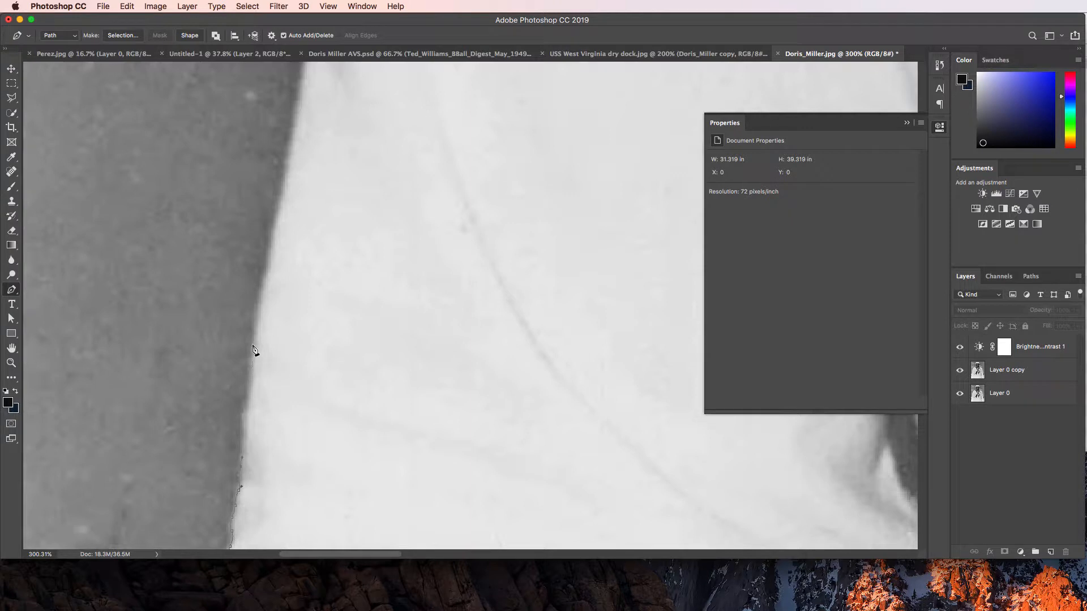
left_click(258, 297)
left_click_drag(260, 282, 265, 260)
scroll(270, 265, "up", 3)
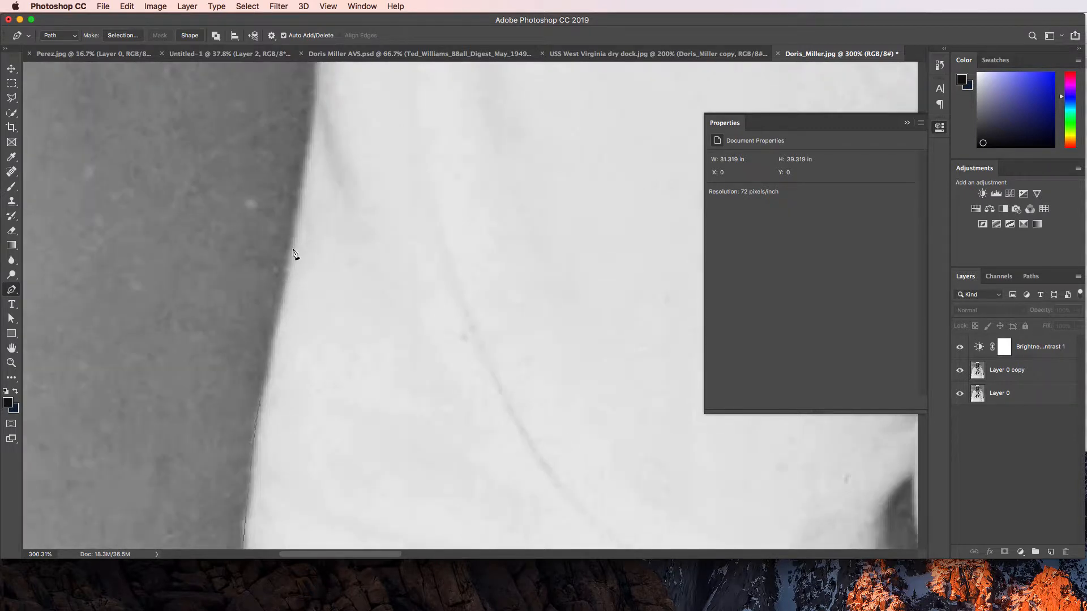
- Continue the path past the small fold at the sleeve edge and along the nearly vertical stretch above it
left_click(296, 226)
scroll(298, 221, "up", 2)
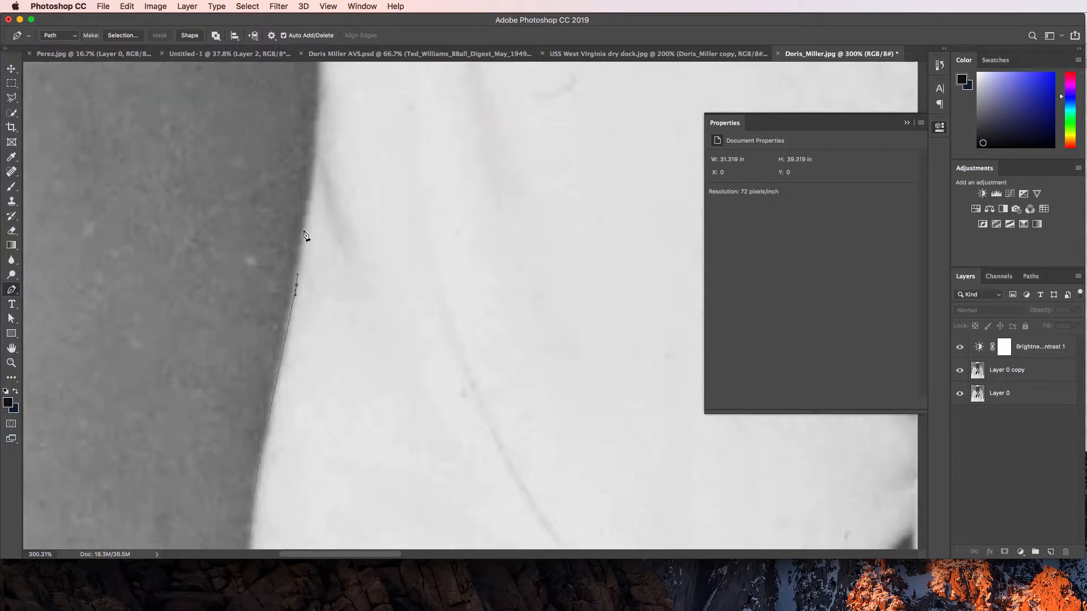
left_click(307, 223)
left_click_drag(307, 213, 309, 207)
scroll(310, 207, "up", 5)
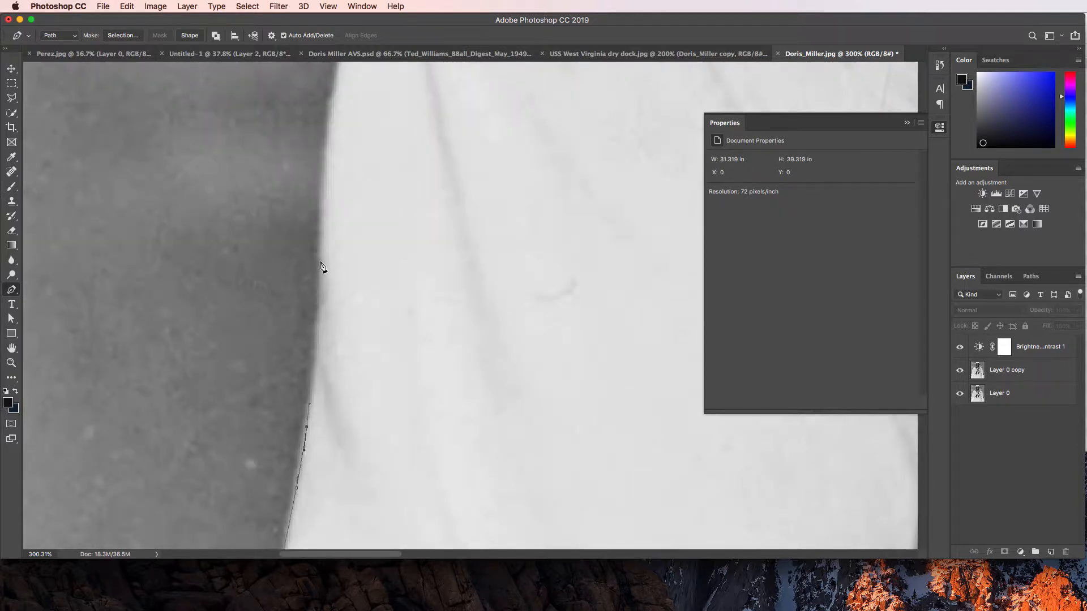
left_click_drag(320, 262, 320, 236)
scroll(331, 247, "up", 6)
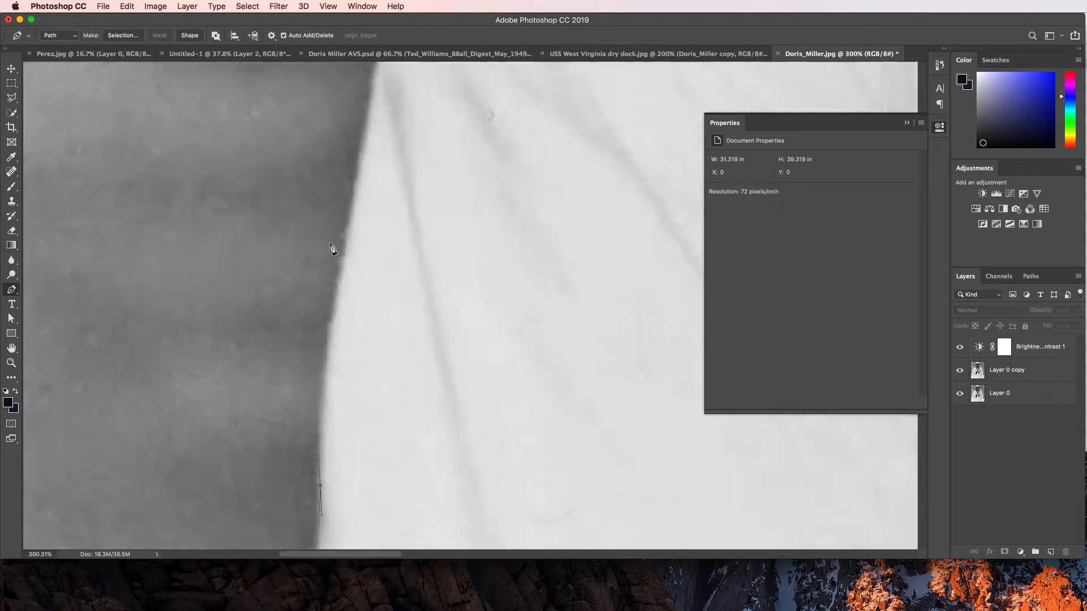
- Trace the slanted edge of the upper arm with two long curved segments
scroll(354, 317, "down", 3)
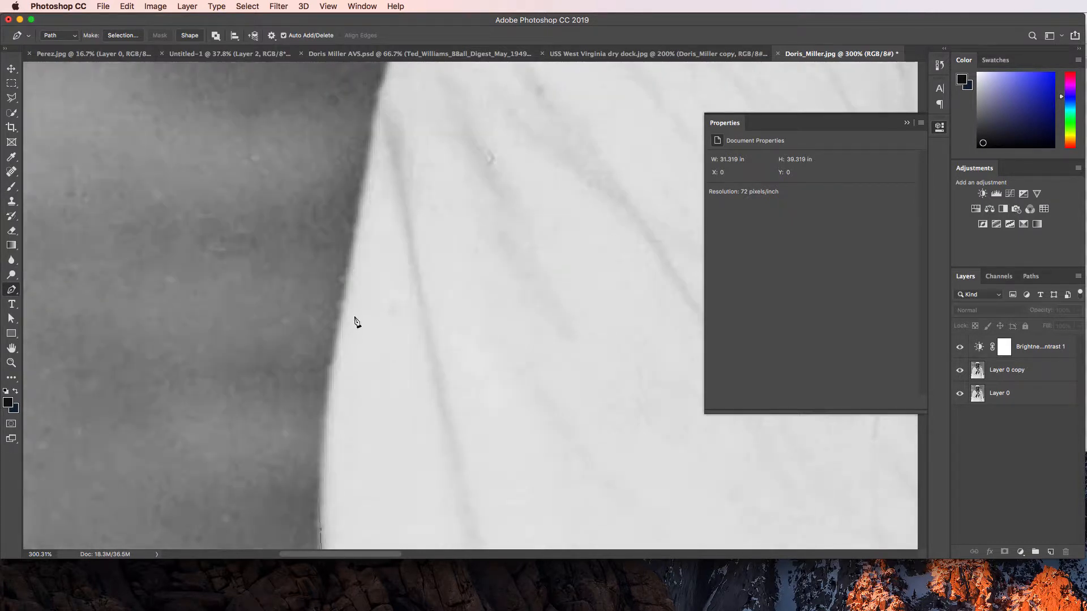
scroll(353, 316, "up", 1)
left_click_drag(344, 302, 350, 262)
scroll(349, 258, "up", 5)
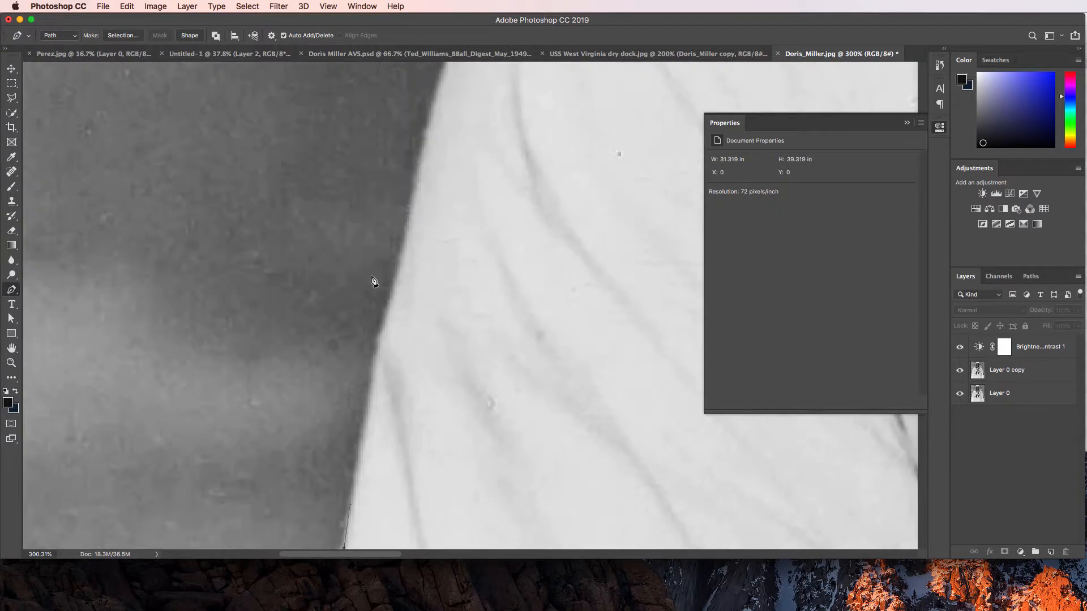
left_click_drag(388, 315, 447, 273)
scroll(396, 285, "up", 4)
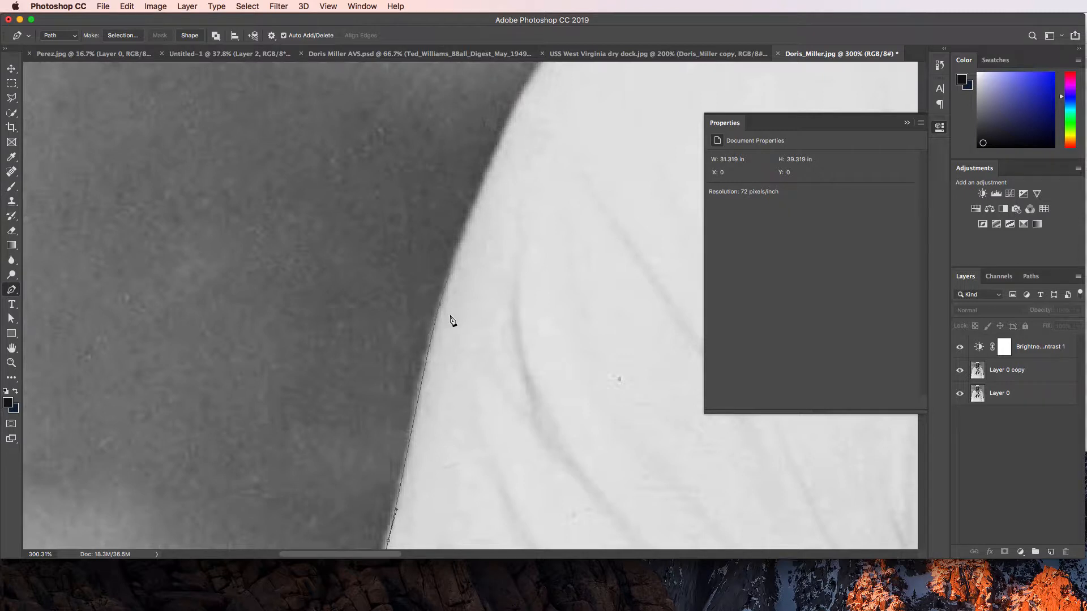
- Add a curved anchor where the upper arm begins to round into the shoulder, fitting the segment to the edge
scroll(477, 335, "up", 6)
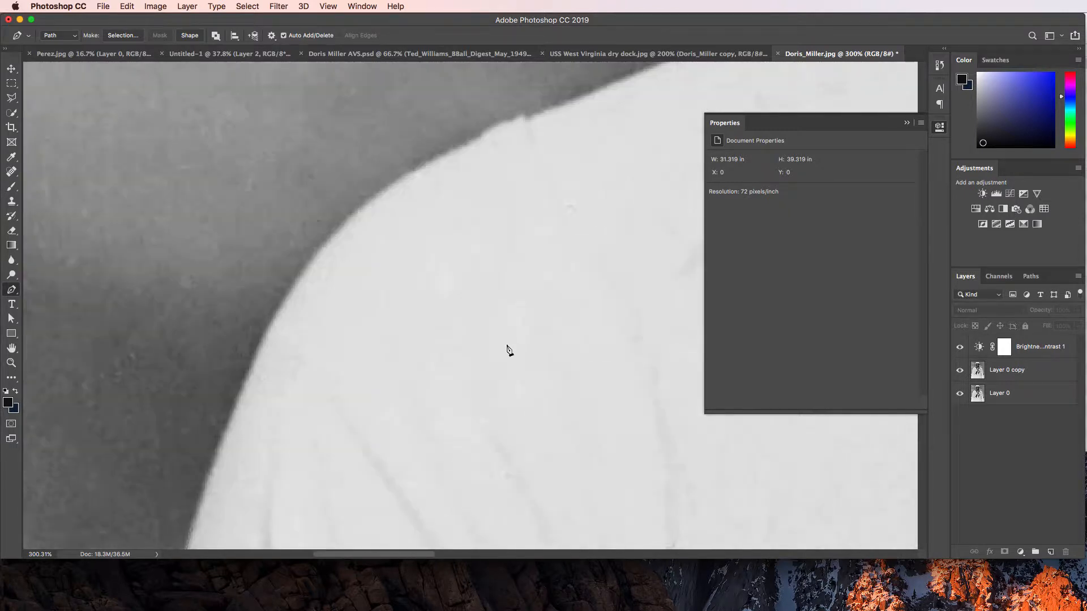
scroll(310, 383, "down", 4)
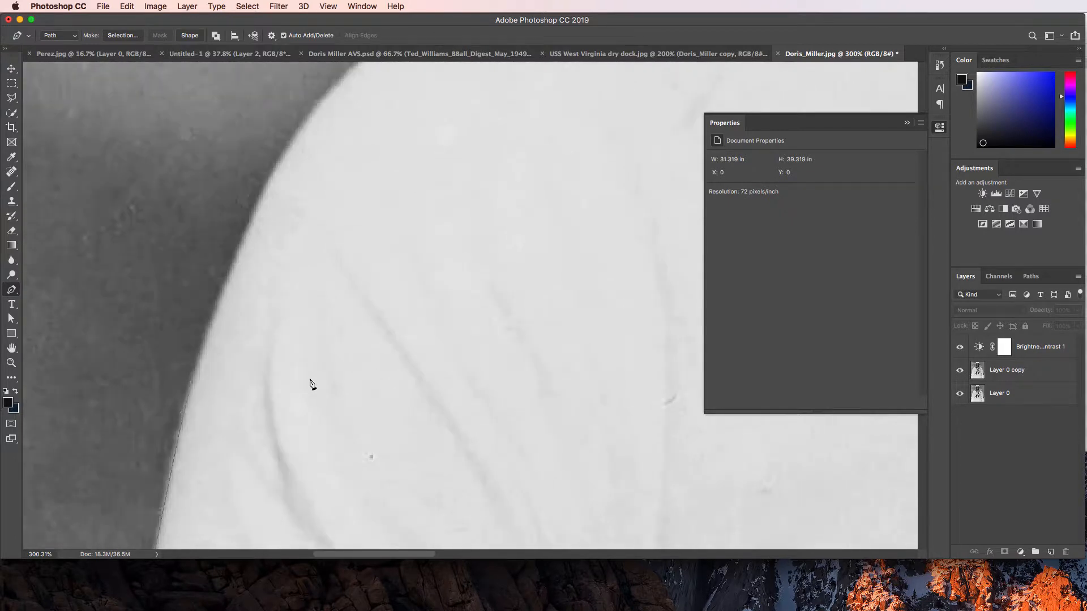
scroll(311, 382, "down", 3)
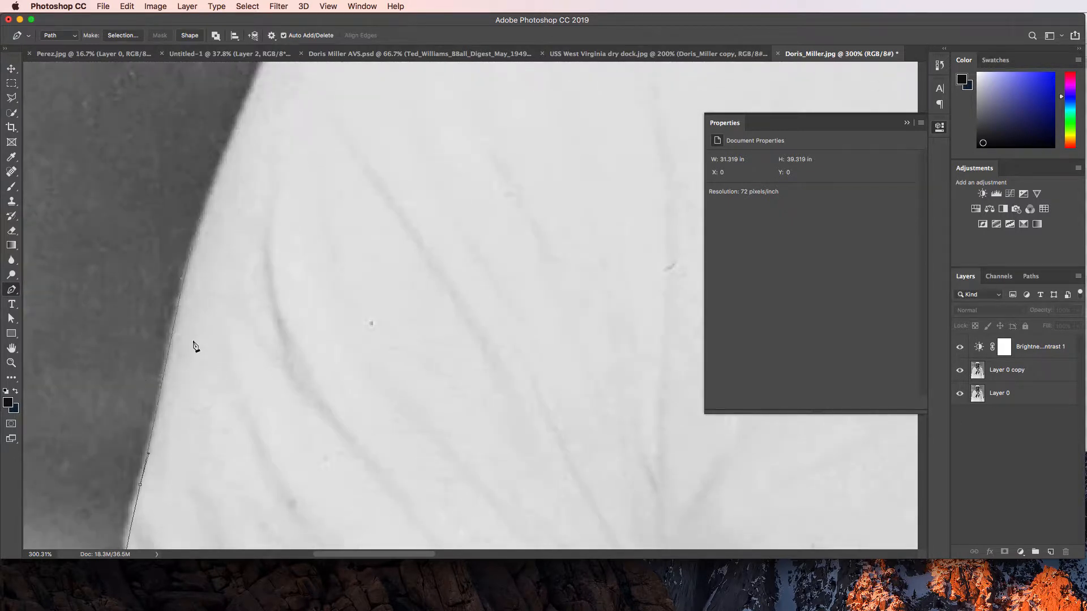
scroll(194, 345, "up", 2)
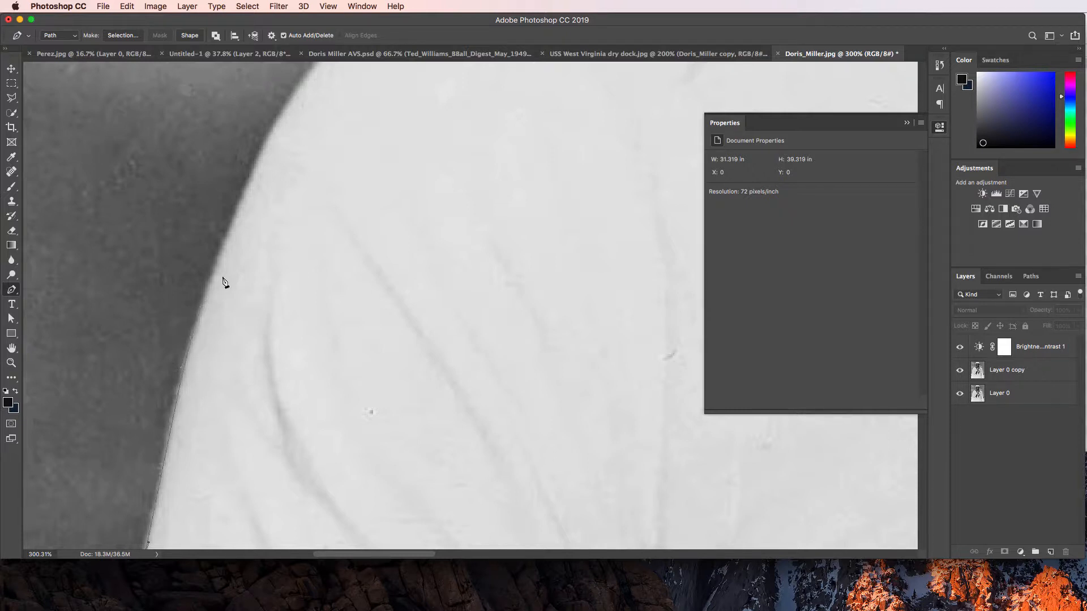
scroll(223, 284, "up", 1)
left_click_drag(274, 155, 293, 129)
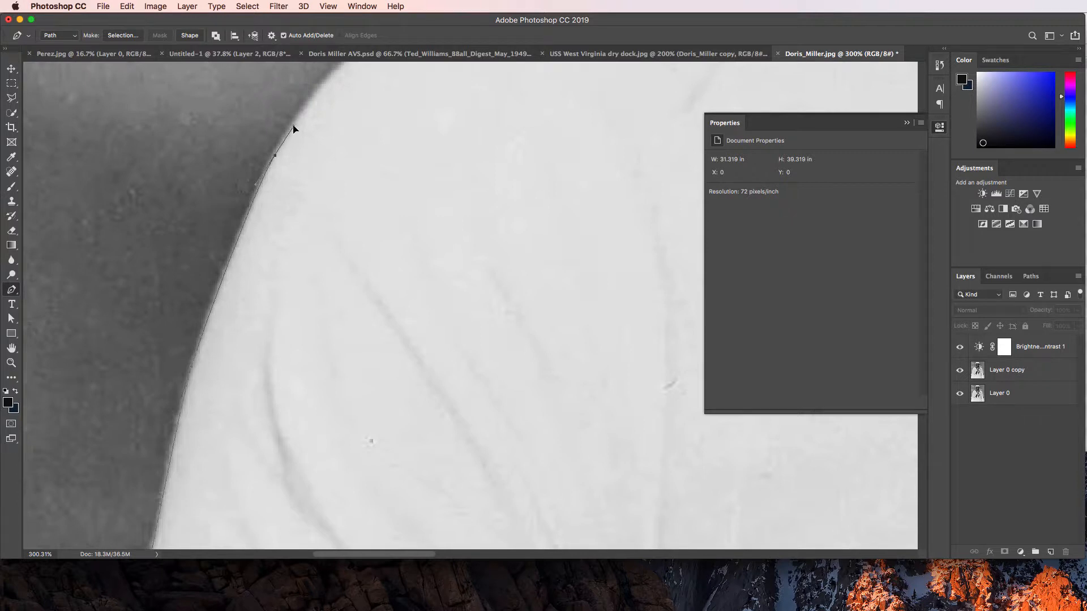
scroll(300, 136, "up", 8)
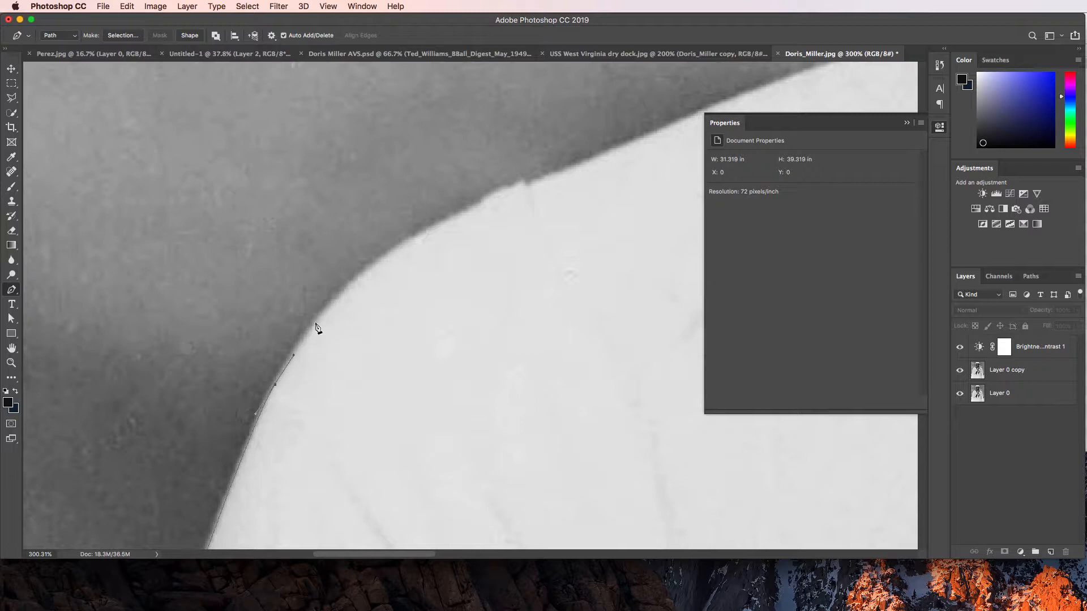
- Trace the rounded shoulder and its small seam notch, ending with an anchor just past the notch
left_click(443, 223)
left_click_drag(453, 218, 537, 190)
left_click(574, 172)
left_click_drag(538, 188, 480, 204)
left_click_drag(506, 187, 513, 188)
left_click(535, 184)
scroll(581, 184, "right", 10)
scroll(454, 182, "up", 3)
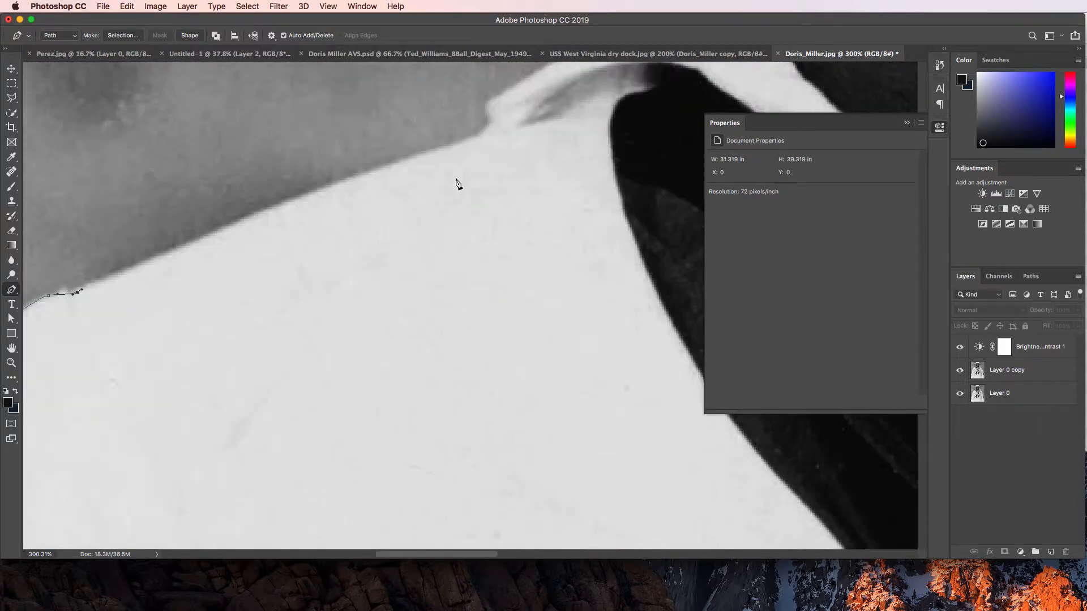
- Trace the top of the shoulder to the collar and around the collar's outer corner with three curved anchors
left_click_drag(401, 160, 416, 161)
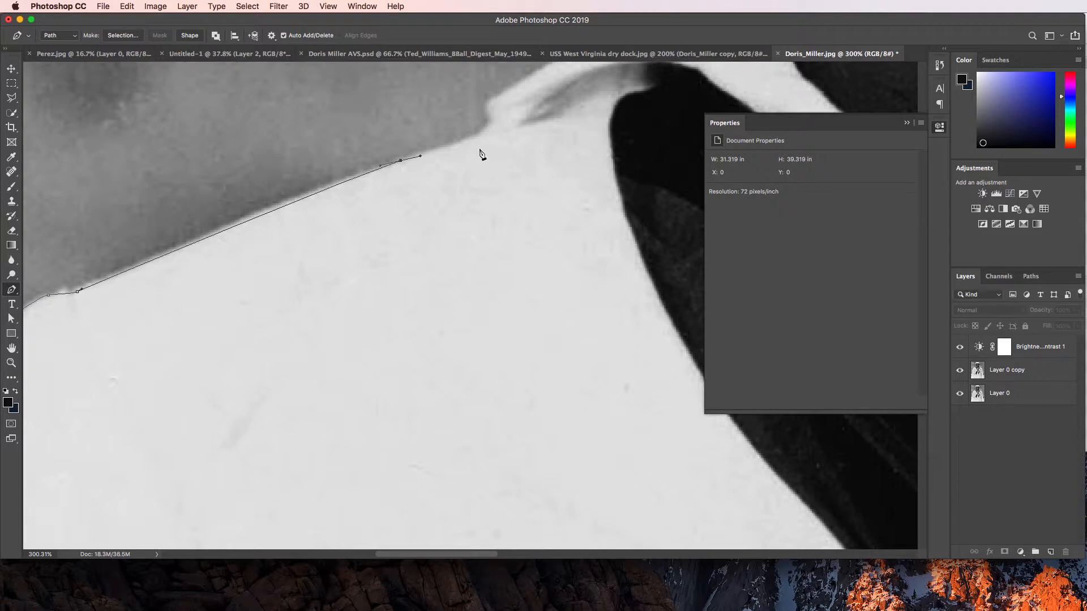
left_click_drag(485, 135, 488, 128)
left_click_drag(490, 112, 503, 95)
scroll(509, 114, "right", 10)
scroll(543, 139, "up", 3)
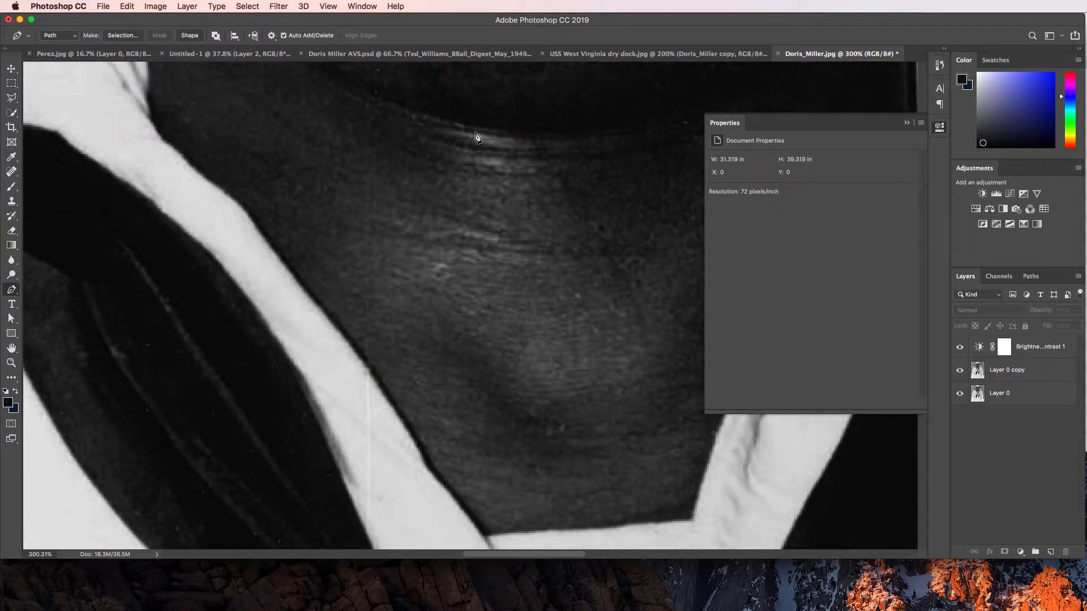
scroll(419, 150, "up", 4)
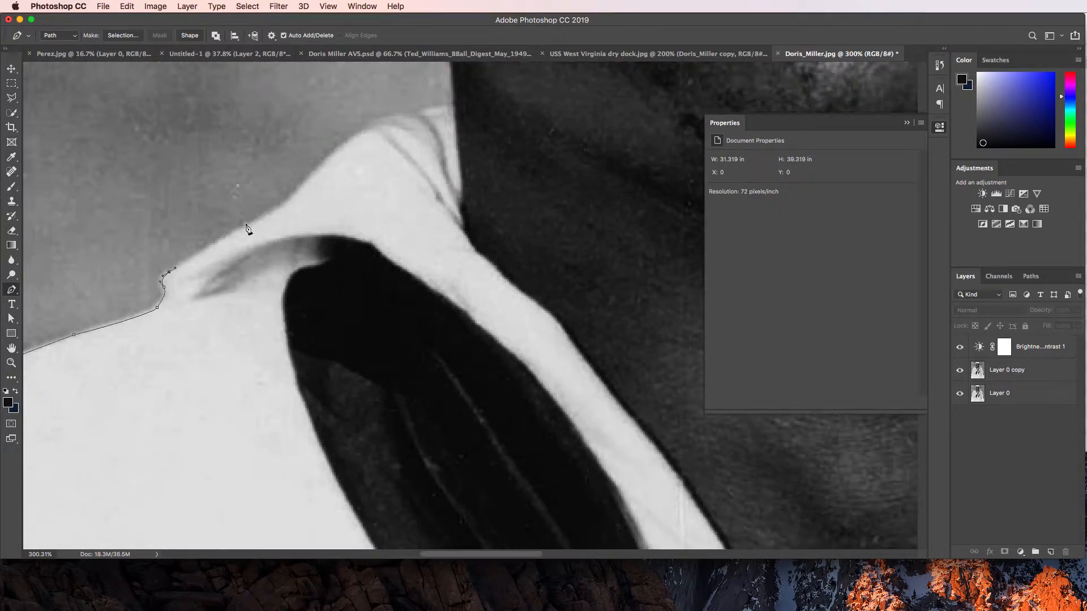
- Trace the collar's upper edge over its peak and toward the neck with curved anchors
left_click_drag(265, 216, 296, 192)
left_click_drag(358, 132, 365, 134)
scroll(395, 133, "up", 5)
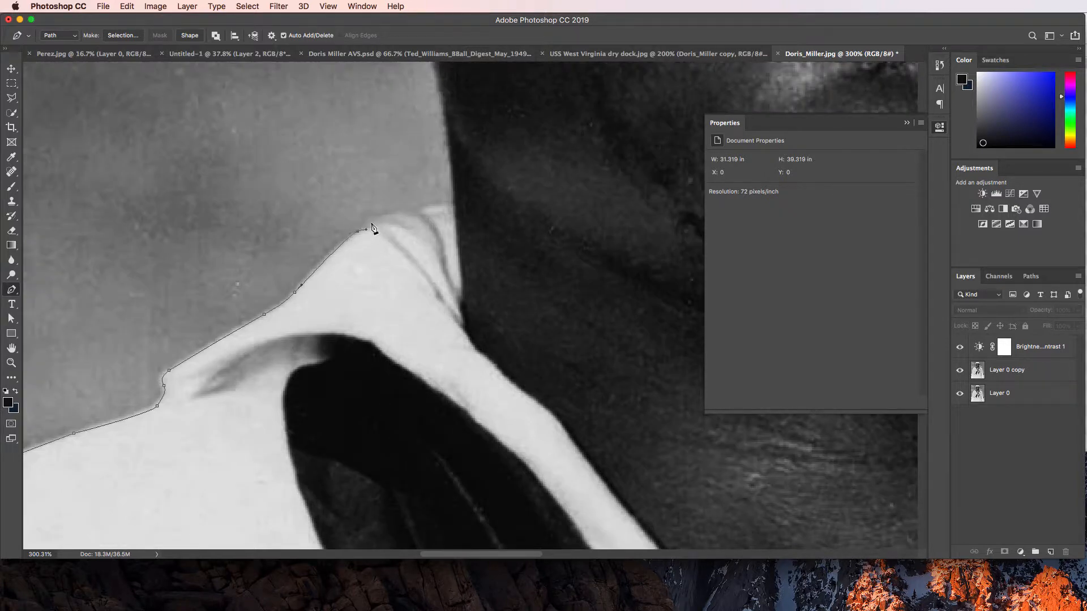
left_click_drag(371, 224, 376, 224)
left_click(420, 206)
- Add a curved anchor up the edge of the neck and adjust its direction handle to follow the contour
scroll(502, 205, "up", 2)
scroll(501, 205, "up", 5)
scroll(436, 362, "down", 1)
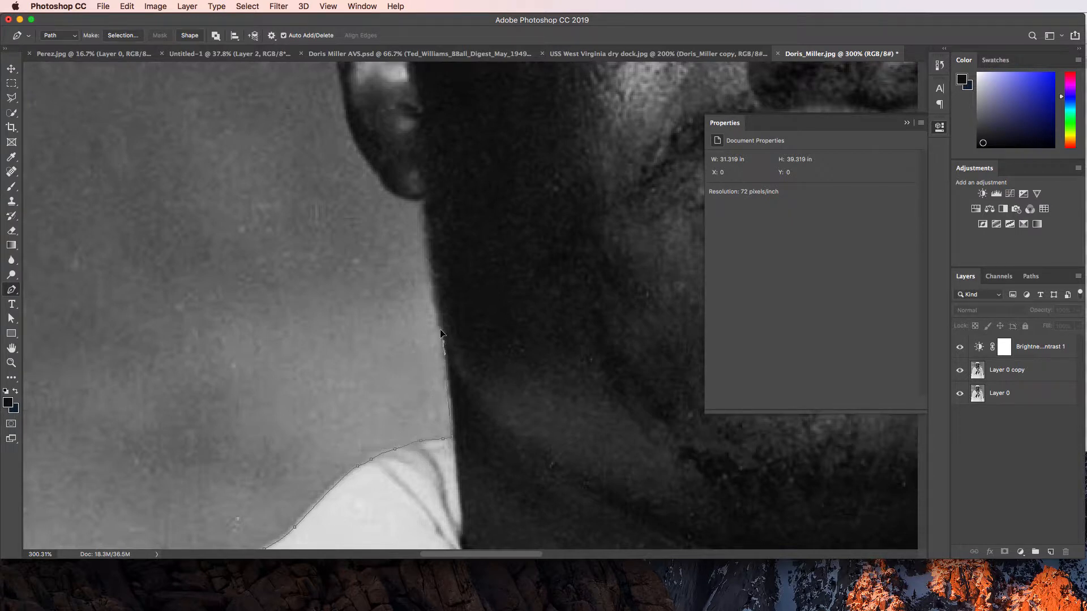
left_click_drag(435, 320, 437, 300)
scroll(439, 304, "down", 3)
scroll(441, 303, "up", 6)
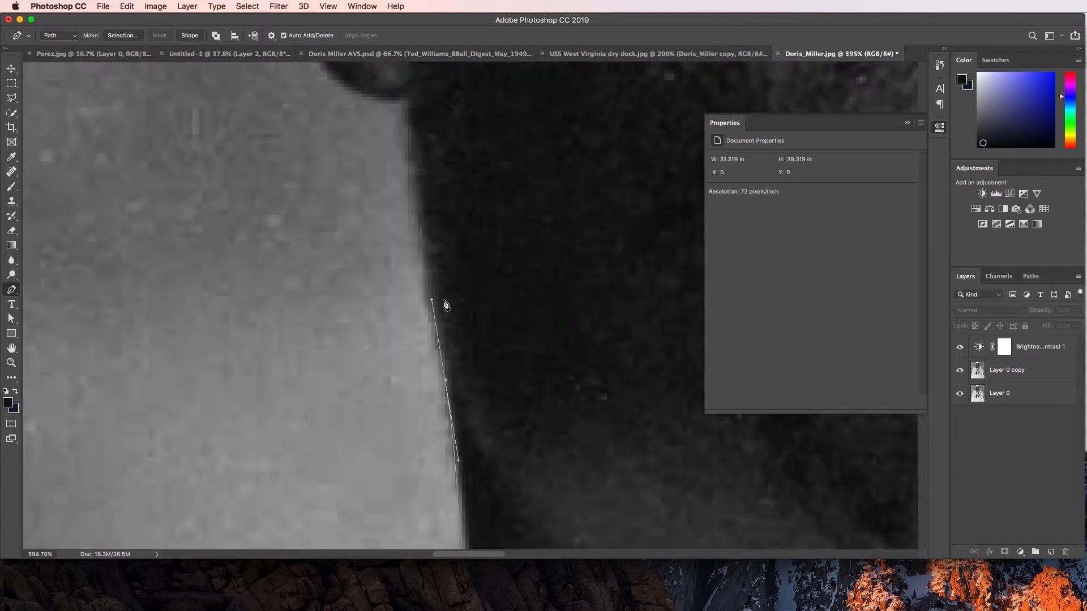
scroll(446, 303, "up", 4)
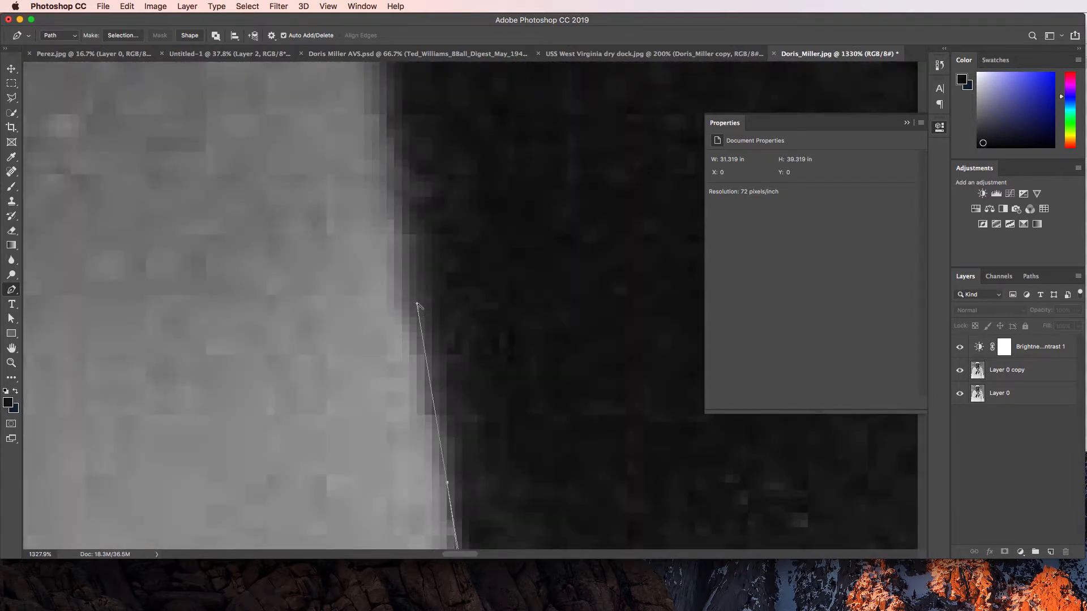
left_click_drag(417, 304, 412, 345)
scroll(434, 366, "down", 10)
scroll(434, 352, "up", 4)
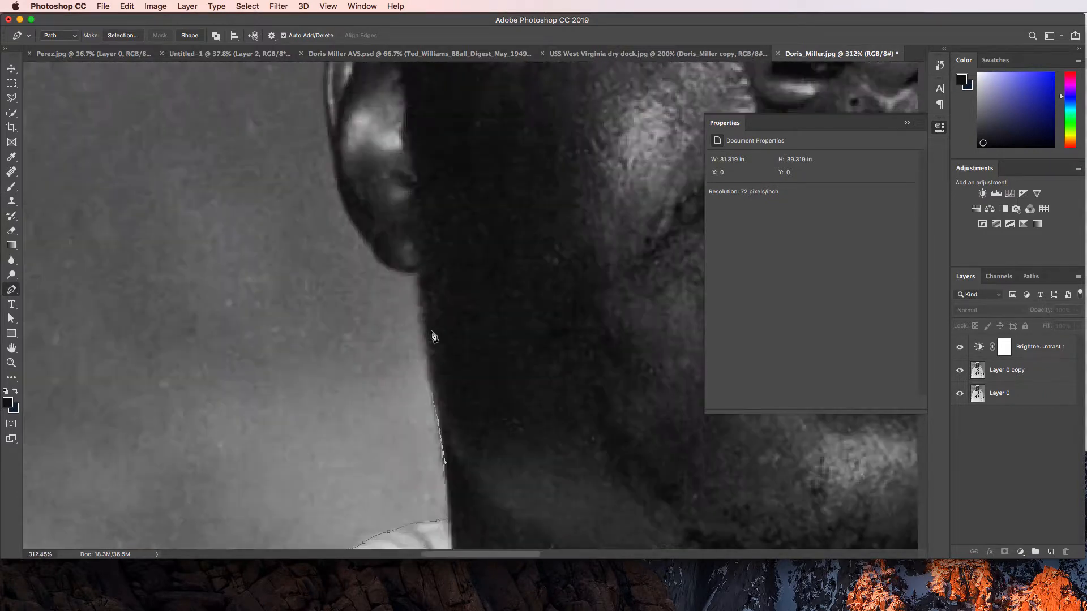
- Trace the rest of the neck edge up to the base of the earlobe with two curved anchors
left_click_drag(421, 358, 421, 338)
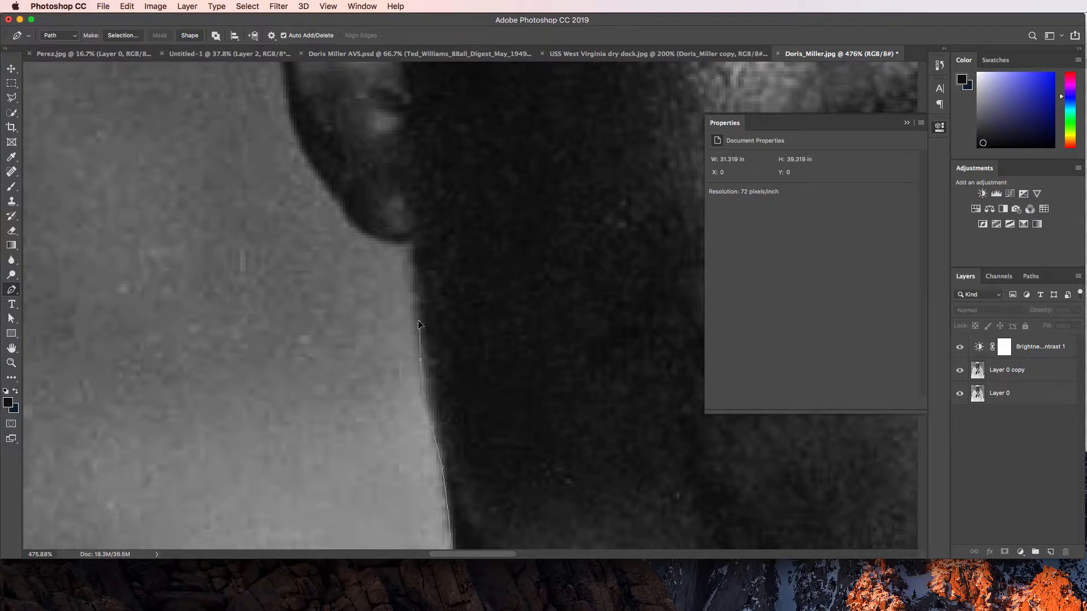
left_click_drag(416, 314, 413, 271)
scroll(373, 241, "up", 2)
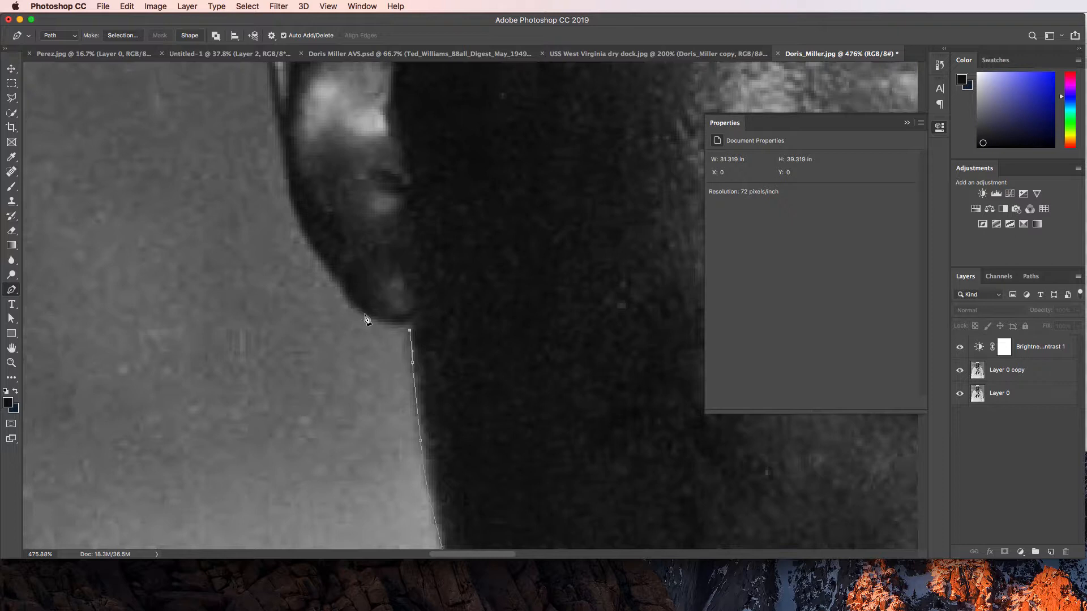
- Trace around the earlobe and up the lower outer edge of the ear, redoing the first earlobe anchor
left_click_drag(369, 317, 358, 304)
key("super+z")
left_click_drag(380, 322, 367, 318)
left_click_drag(331, 279, 287, 180)
scroll(293, 139, "up", 10)
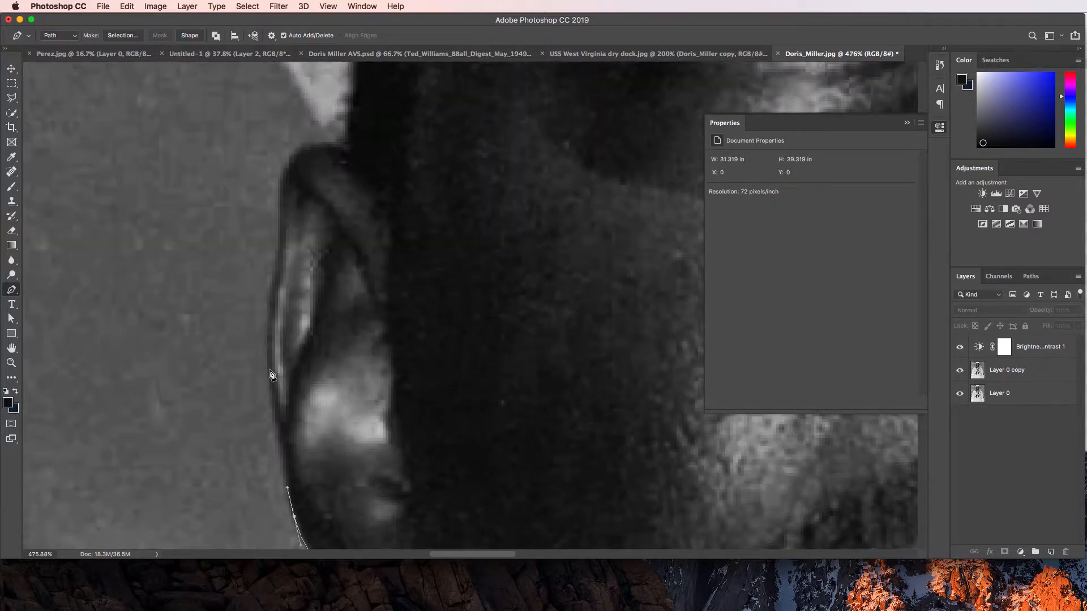
- Trace up the outer edge of the ear with two curved anchors
scroll(272, 374, "down", 1)
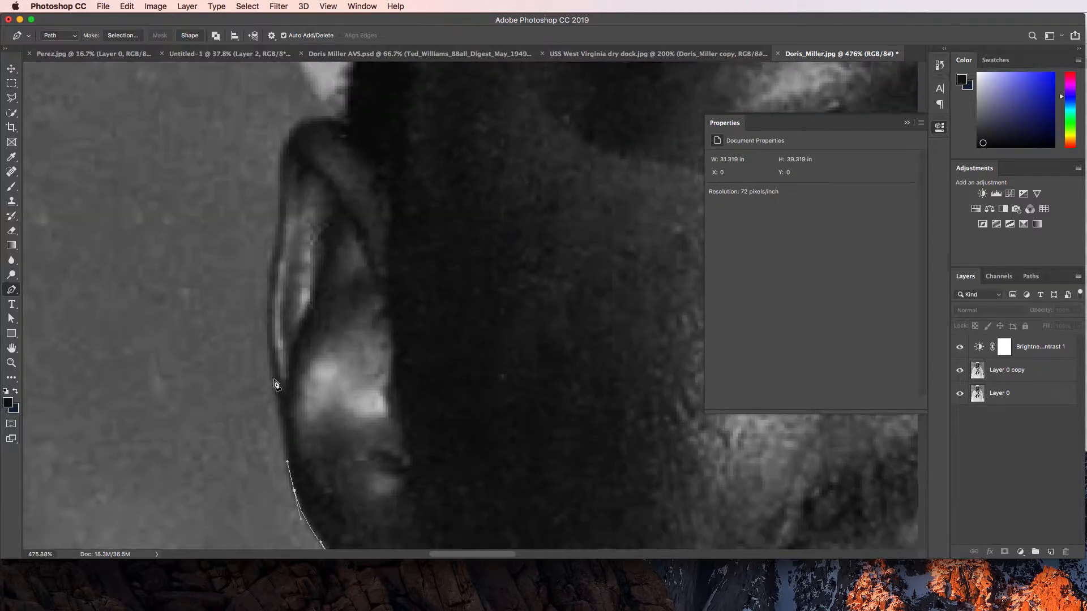
left_click(276, 385)
scroll(281, 336, "up", 8)
scroll(281, 336, "down", 7)
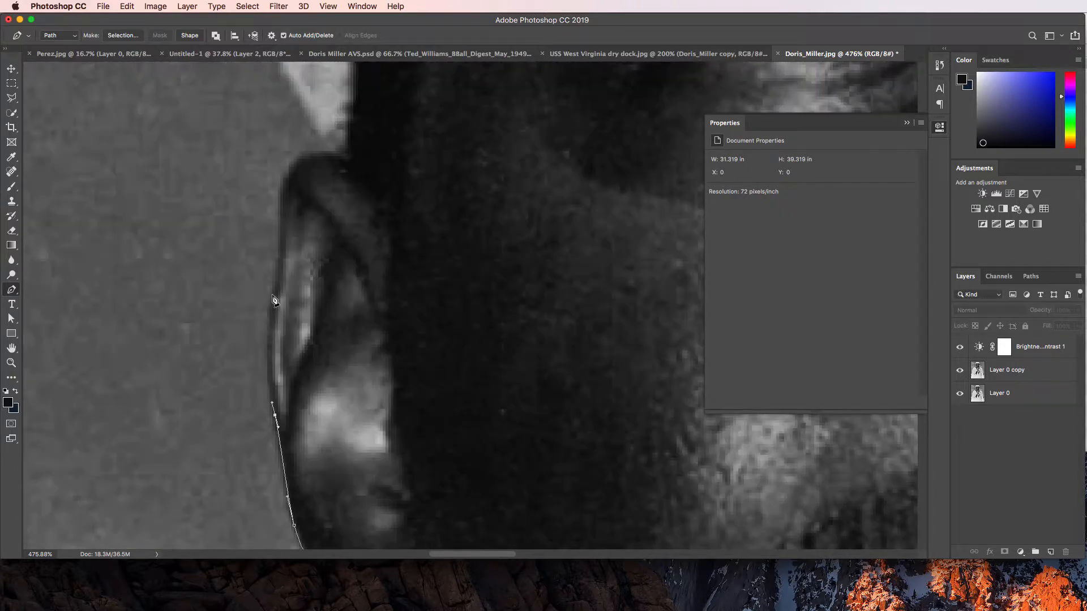
left_click_drag(272, 296, 277, 271)
- Trace over the top of the ear to the corner where it meets the white cap, redoing the corner anchor
left_click_drag(280, 226, 342, 159)
left_click(335, 158)
left_click(342, 159)
key("ctrl+z")
left_click(342, 157)
left_click(345, 156)
- Trace the white cap's lower edge from the ear corner outward to the start of its left bulge with curved anchors
left_click_drag(326, 140, 314, 133)
scroll(317, 131, "up", 5)
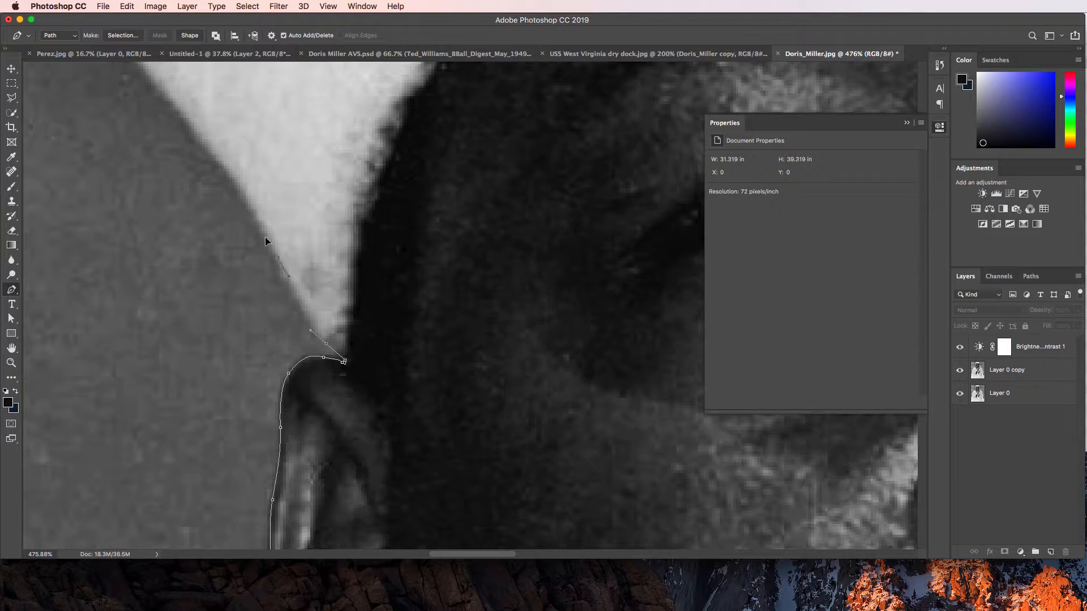
left_click_drag(265, 238, 268, 231)
scroll(266, 205, "up", 5)
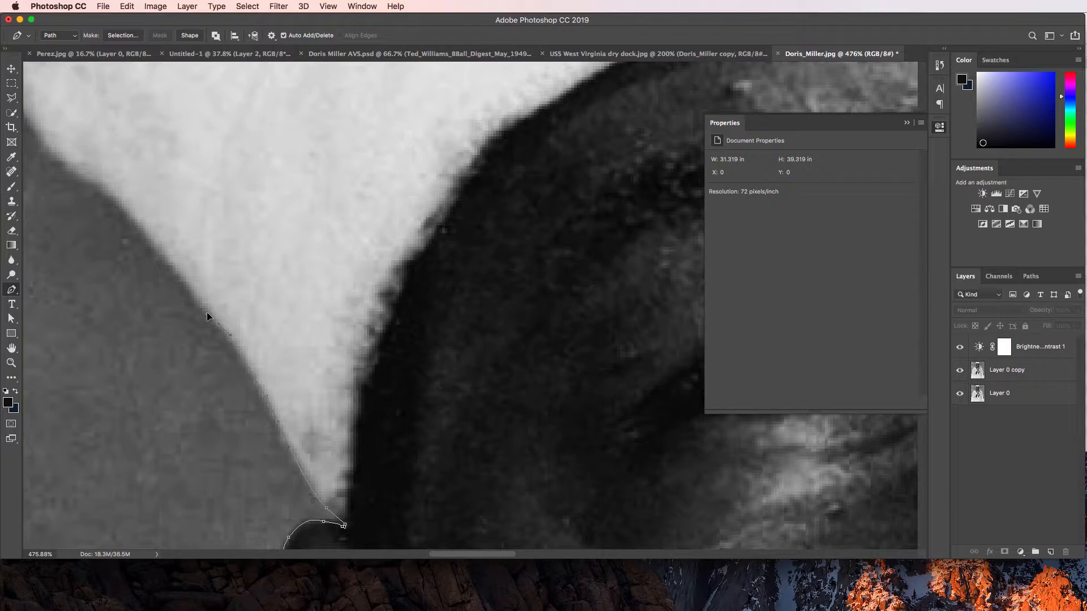
scroll(208, 311, "up", 3)
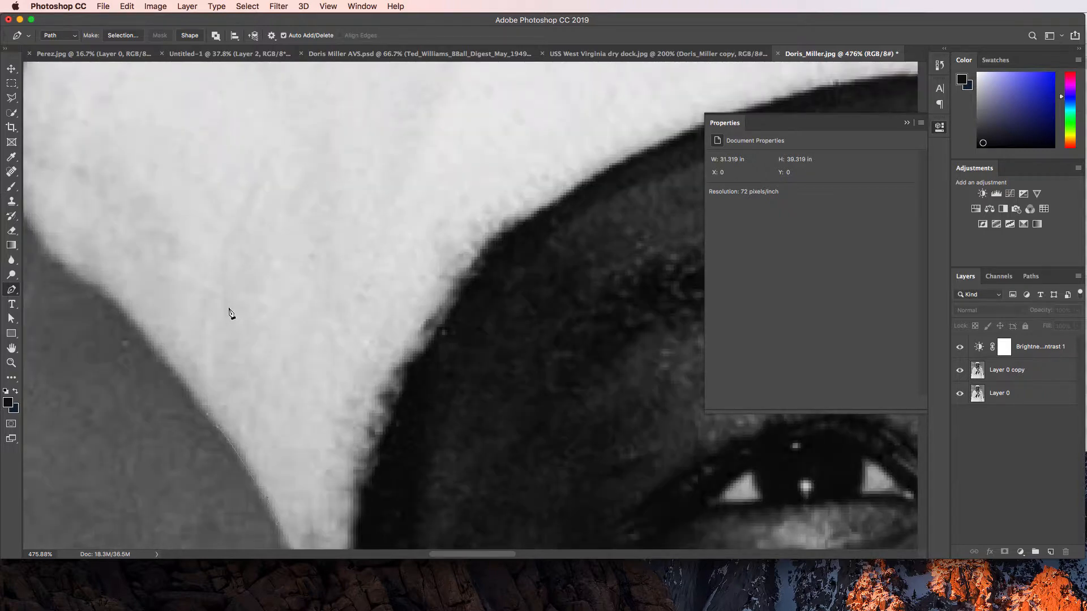
scroll(232, 308, "left", 6)
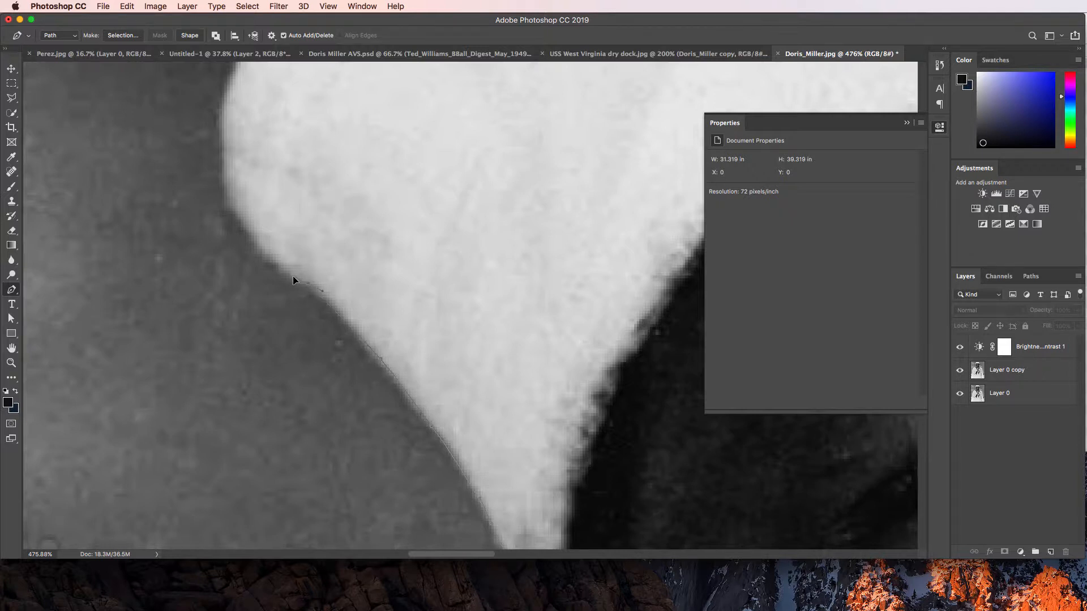
scroll(300, 278, "up", 5)
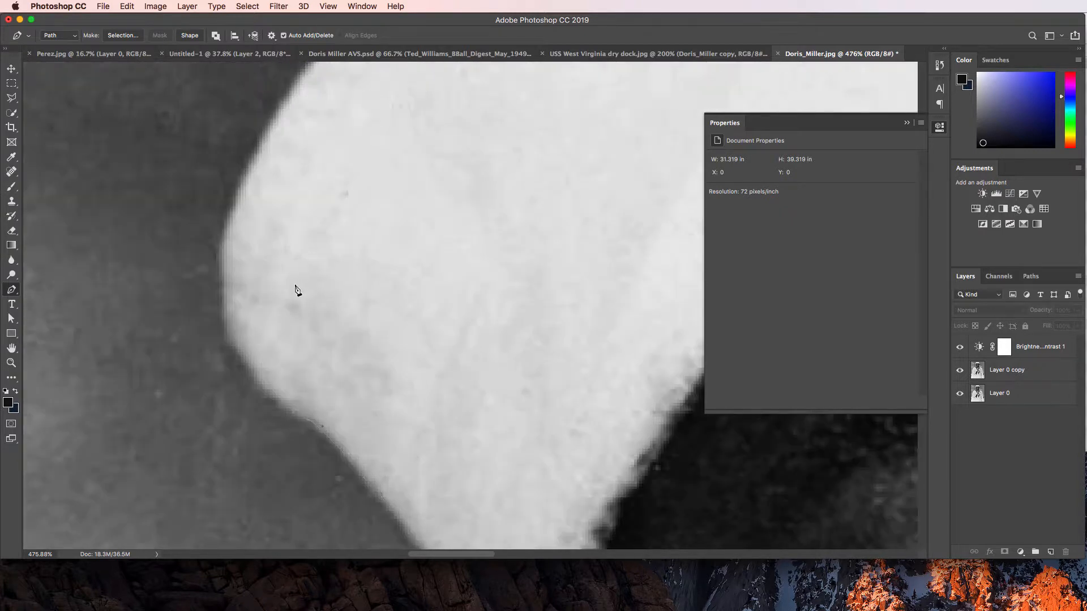
scroll(286, 308, "down", 4)
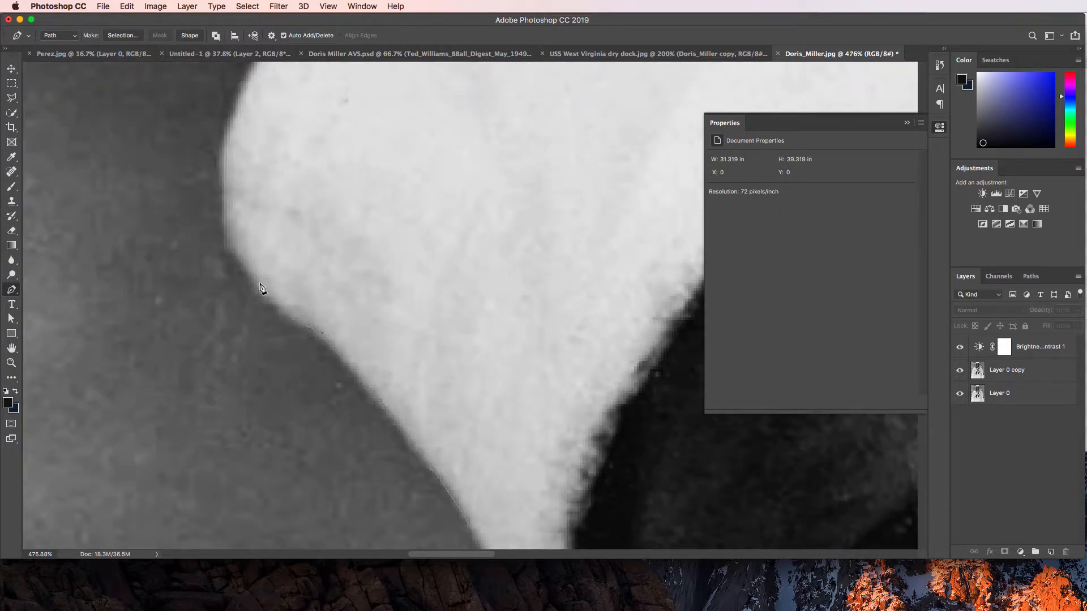
- Trace around the outermost left bulge of the cap with curved anchors, turning the path upward along its side
left_click_drag(235, 250, 226, 220)
scroll(279, 243, "up", 10)
scroll(281, 242, "down", 5)
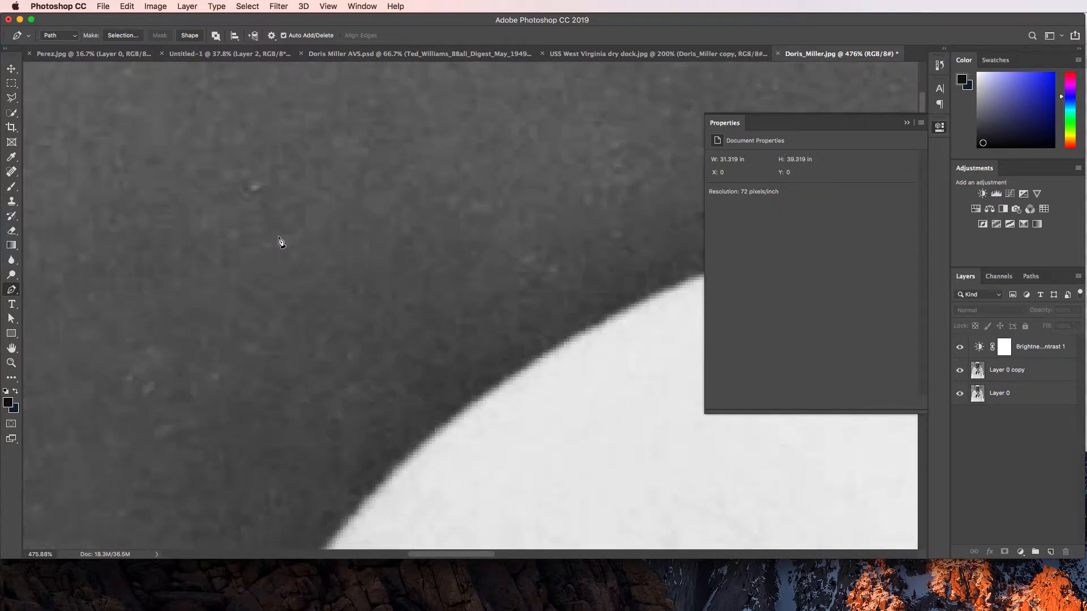
scroll(344, 263, "right", 10)
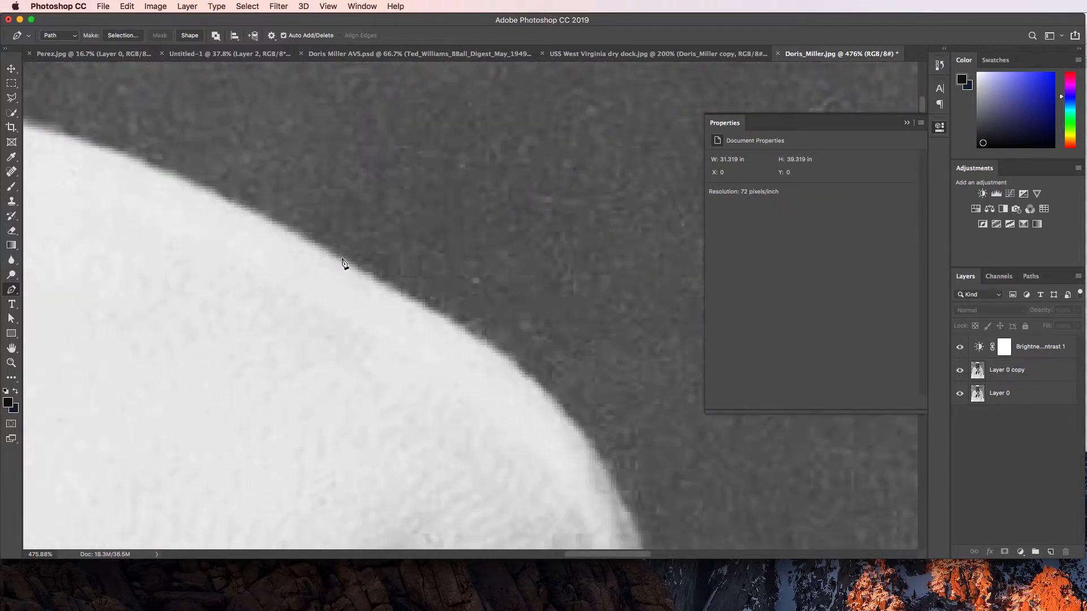
scroll(344, 263, "left", 8)
scroll(342, 260, "left", 10)
scroll(345, 262, "down", 5)
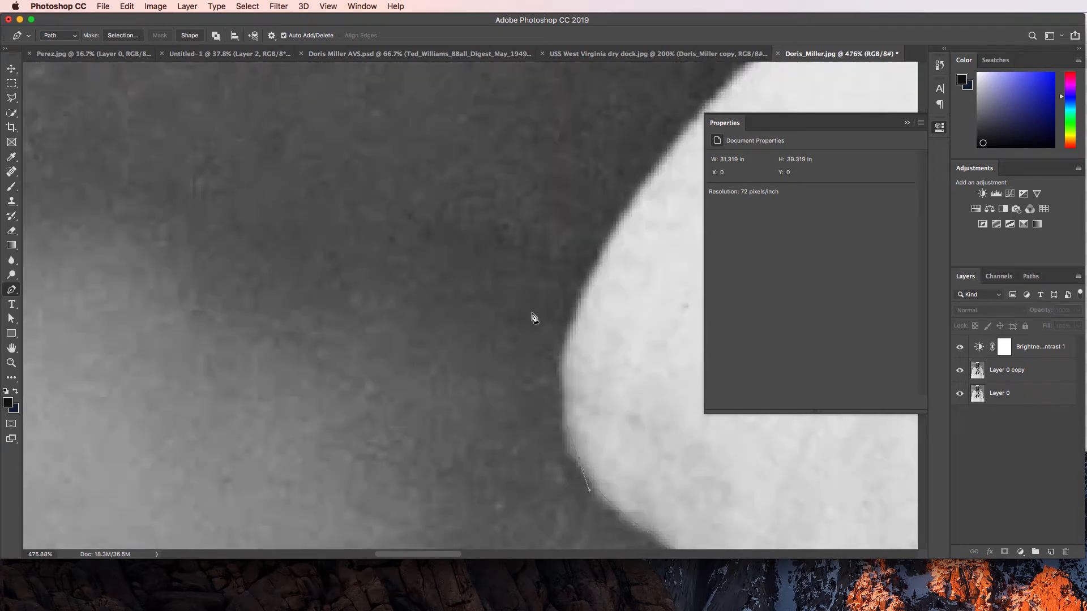
left_click(564, 396)
left_click_drag(568, 414, 564, 403)
left_click_drag(576, 312, 590, 285)
- Trace the cap's left side up toward the crown with two long curved anchors, nudging the second one slightly upward
scroll(593, 281, "right", 5)
scroll(593, 281, "up", 2)
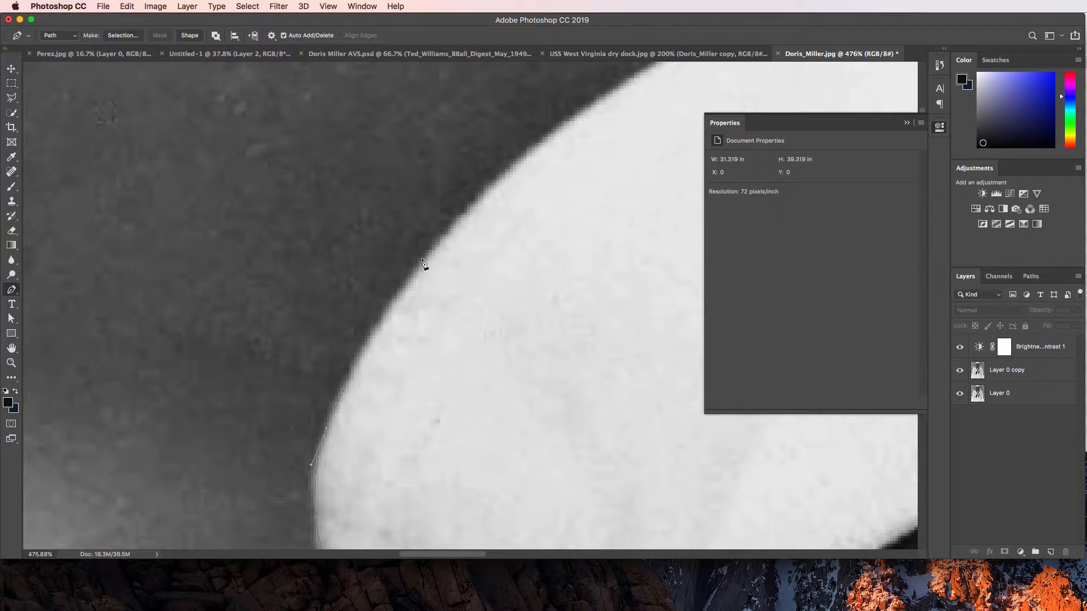
left_click_drag(428, 259, 449, 241)
scroll(583, 278, "right", 10)
scroll(563, 277, "up", 2)
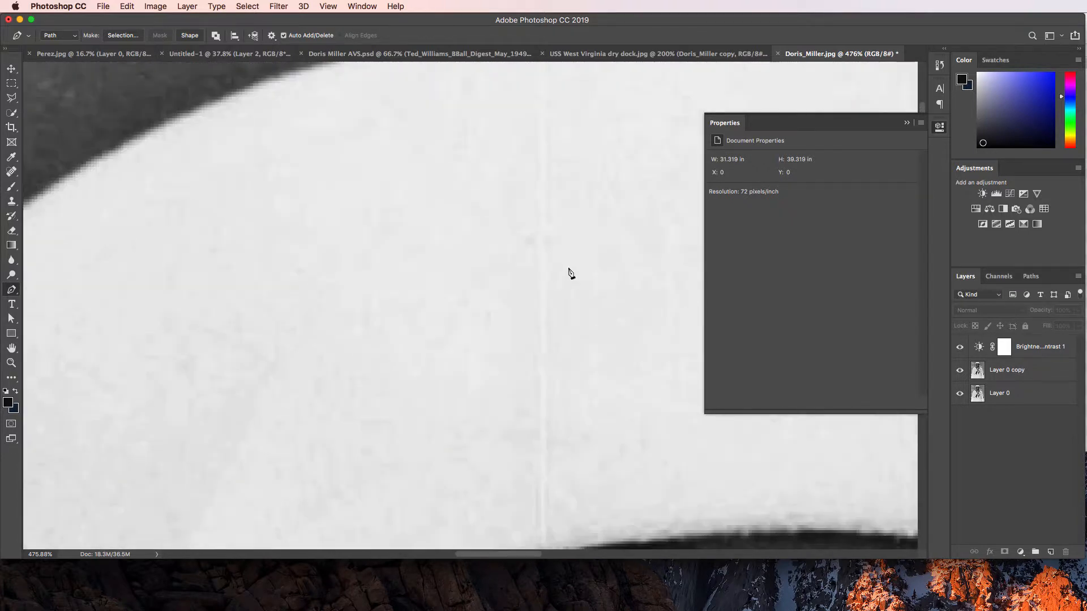
scroll(573, 266, "left", 2)
scroll(575, 271, "left", 4)
scroll(575, 272, "up", 6)
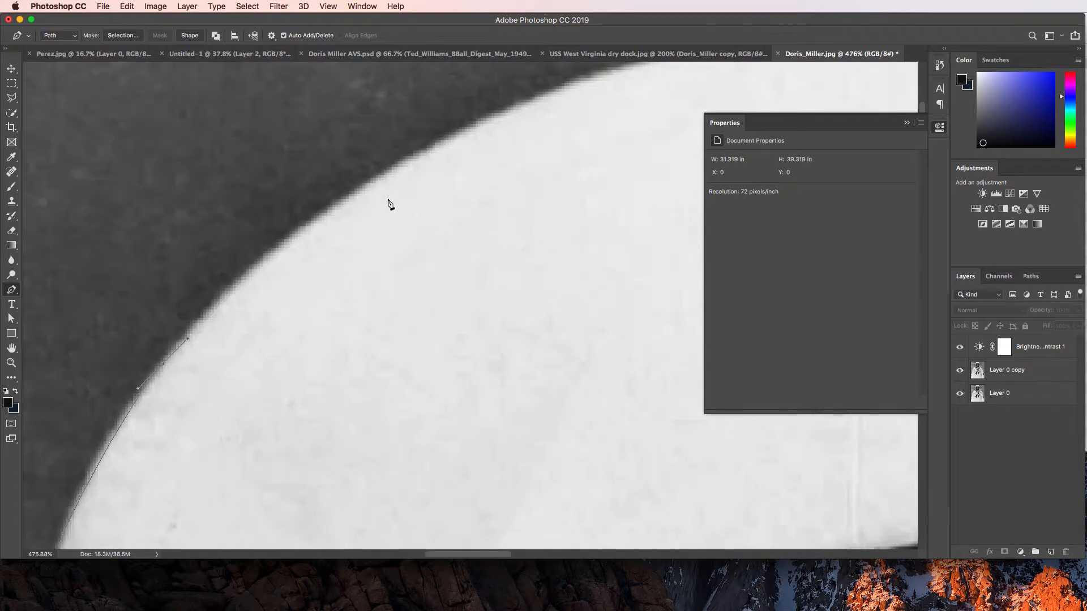
left_click_drag(401, 166, 547, 85)
key("Up")
- Trace across the top of the cap's crown with two curved anchors, collapsing the Properties panel and nudging the last anchor slightly down
scroll(557, 103, "right", 5)
scroll(557, 104, "up", 3)
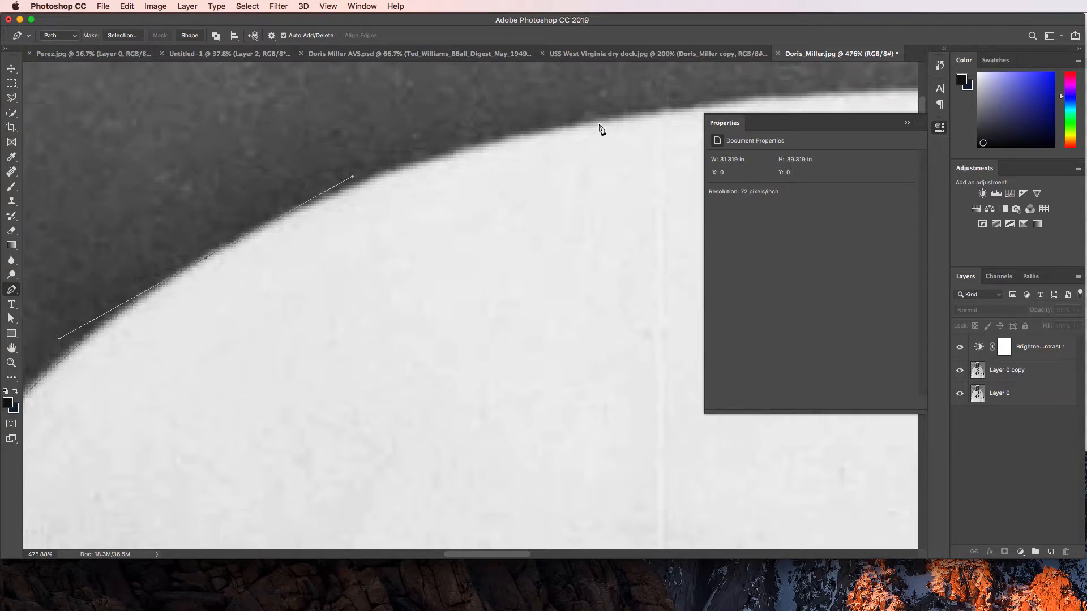
left_click_drag(599, 123, 742, 102)
scroll(742, 104, "right", 10)
scroll(532, 126, "right", 3)
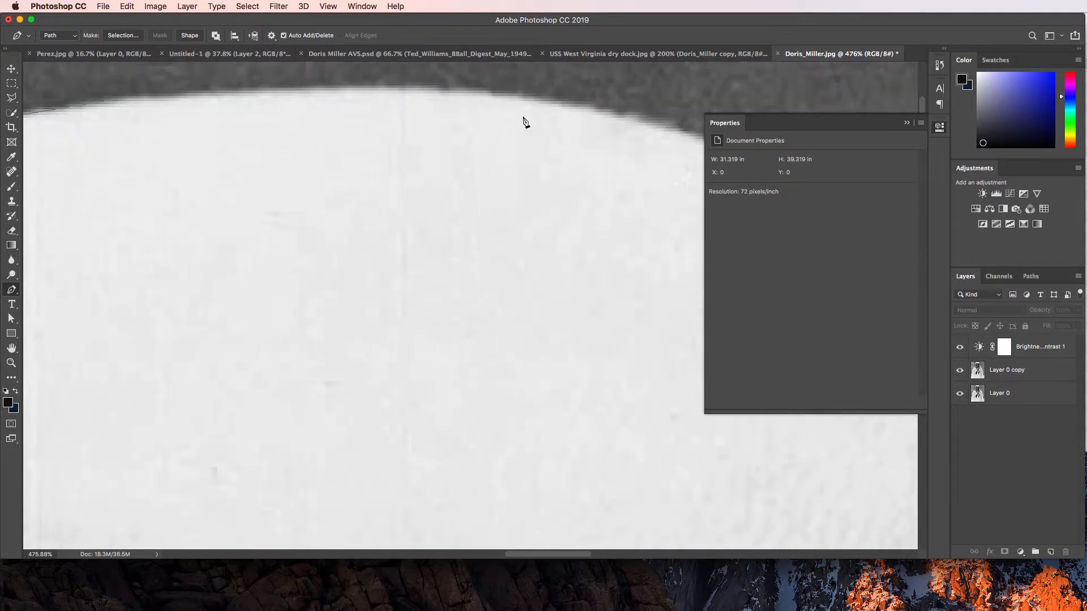
scroll(474, 102, "left", 2)
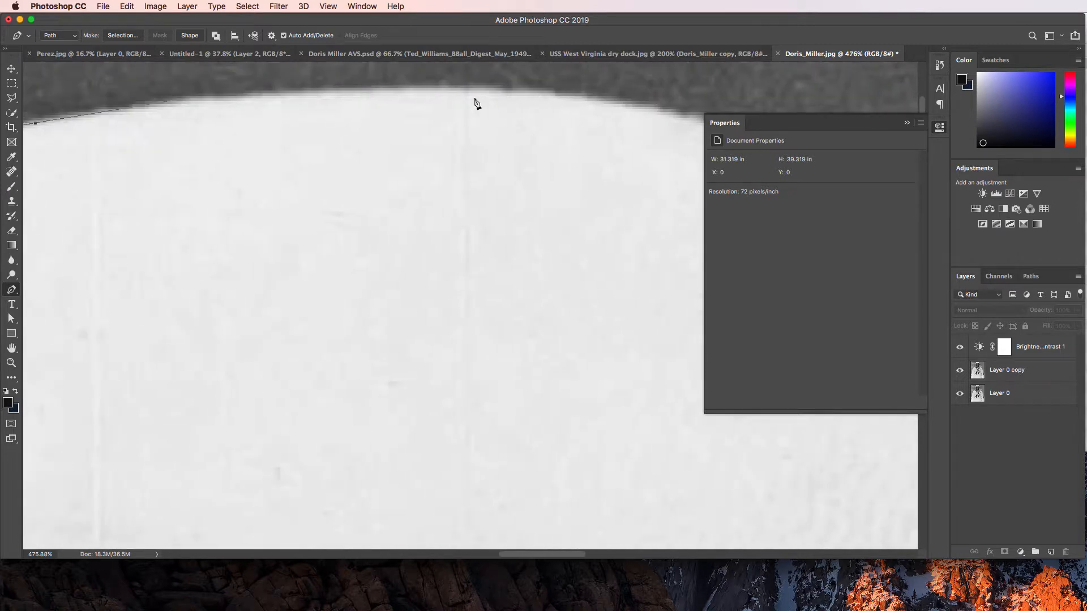
left_click(935, 129)
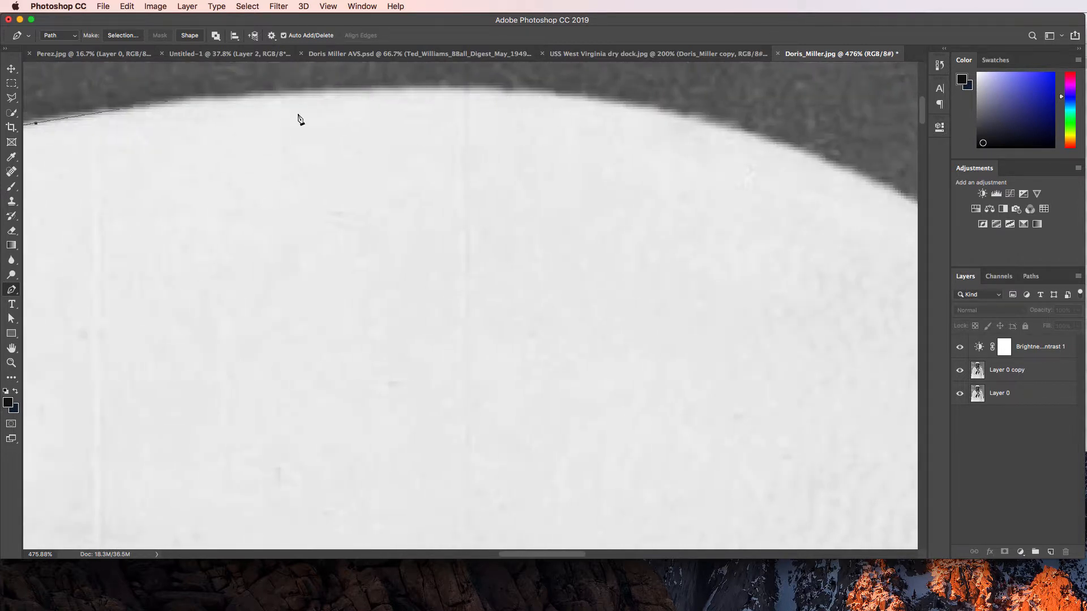
left_click_drag(381, 89, 478, 88)
key("Down")
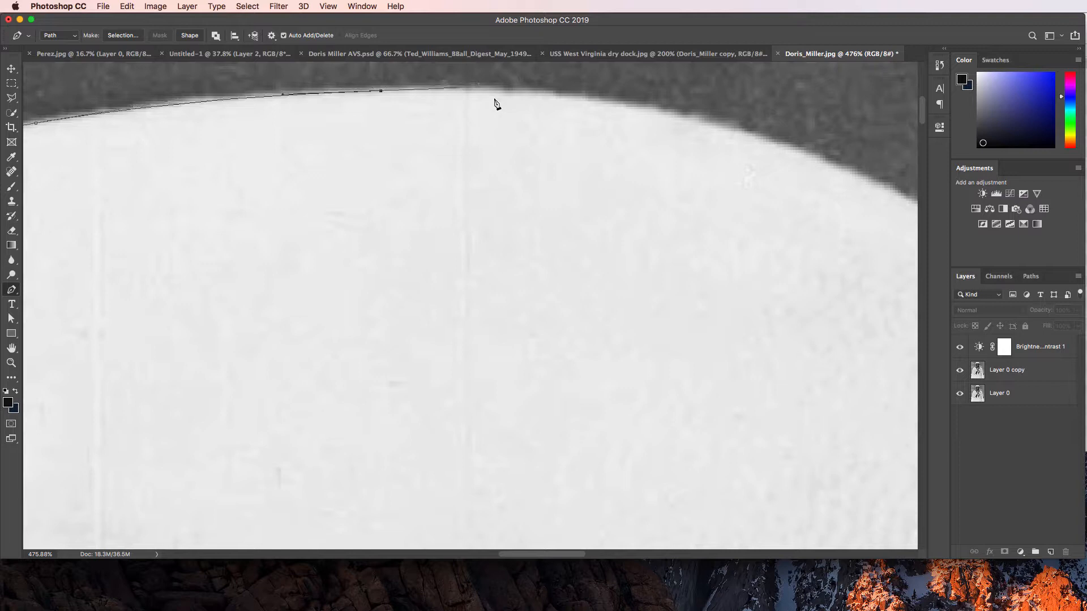
- Trace down the right slope of the cap's crown with two curved anchors
scroll(611, 126, "right", 5)
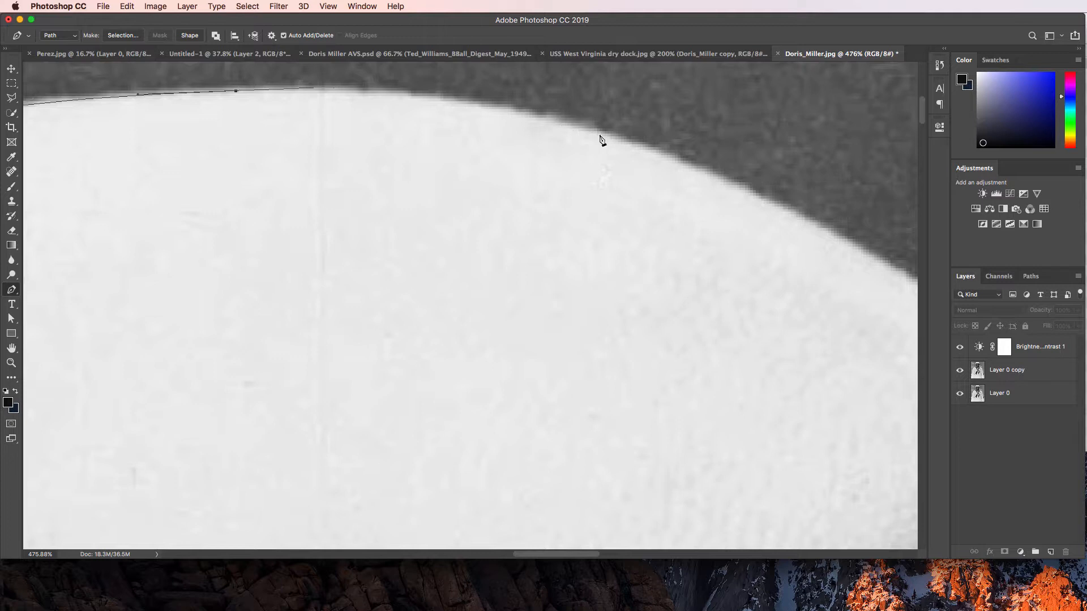
left_click_drag(605, 138, 727, 185)
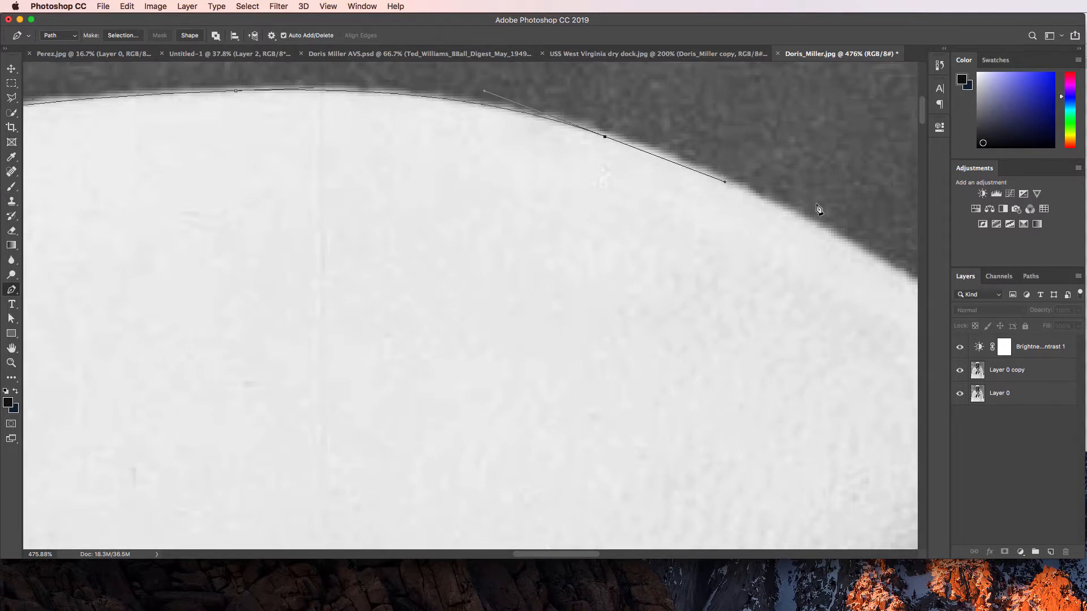
scroll(818, 210, "right", 5)
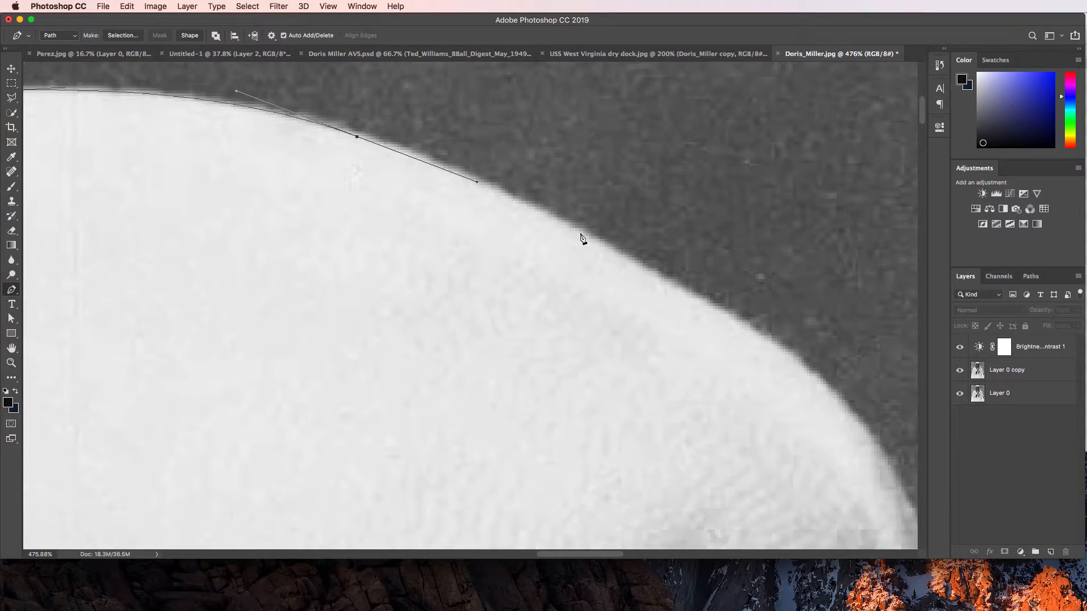
left_click_drag(581, 231, 684, 289)
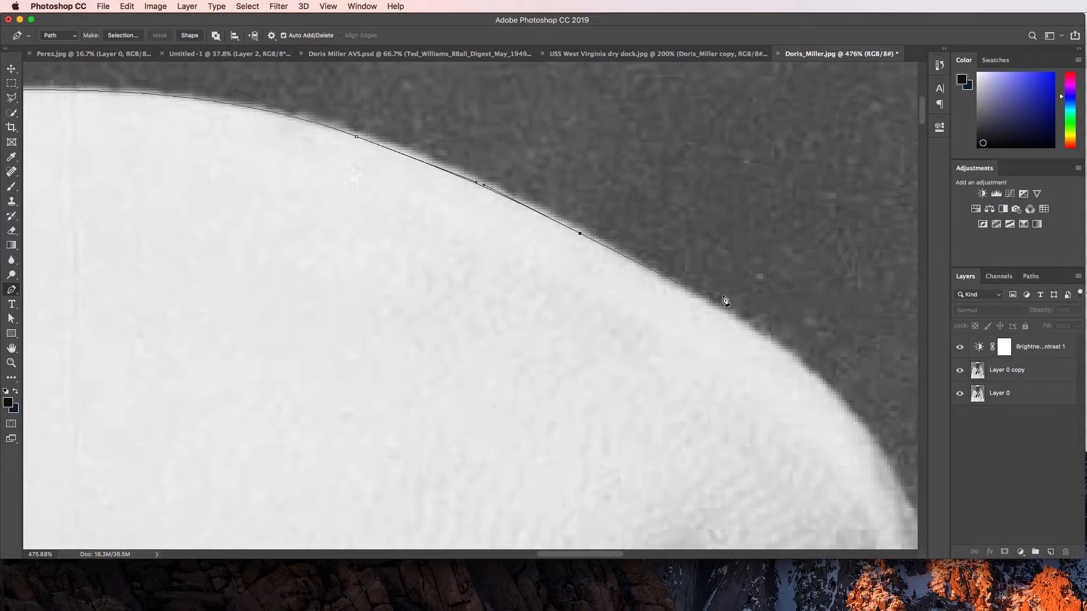
- Trace the cap's steepening upper-right curve with two curved anchors and adjust their direction handles to fit the edge
scroll(725, 298, "right", 8)
scroll(725, 298, "down", 4)
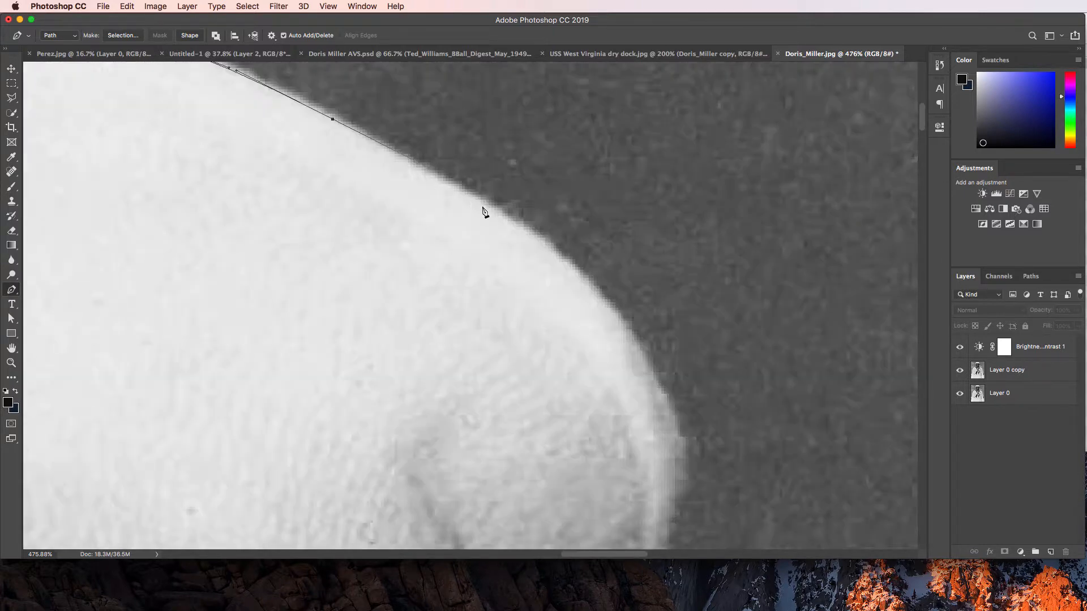
left_click_drag(532, 238, 560, 265)
left_click_drag(620, 321, 663, 376)
left_click_drag(617, 278, 623, 284)
left_click_drag(579, 266, 565, 237)
left_click_drag(562, 239, 556, 243)
left_click(651, 384)
scroll(674, 421, "down", 3)
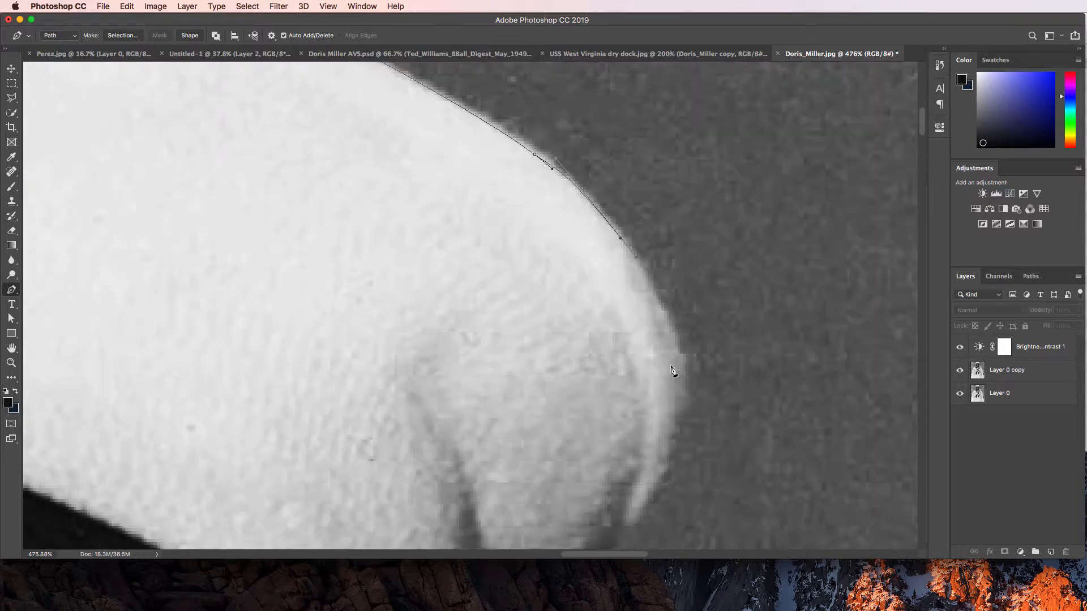
left_click_drag(669, 334, 680, 373)
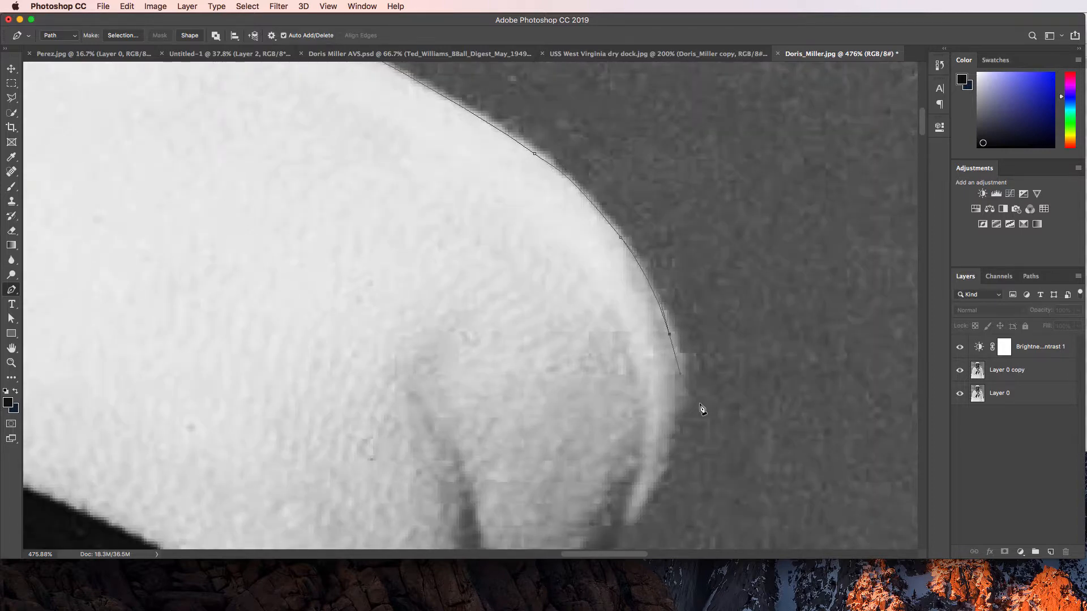
scroll(685, 351, "down", 3)
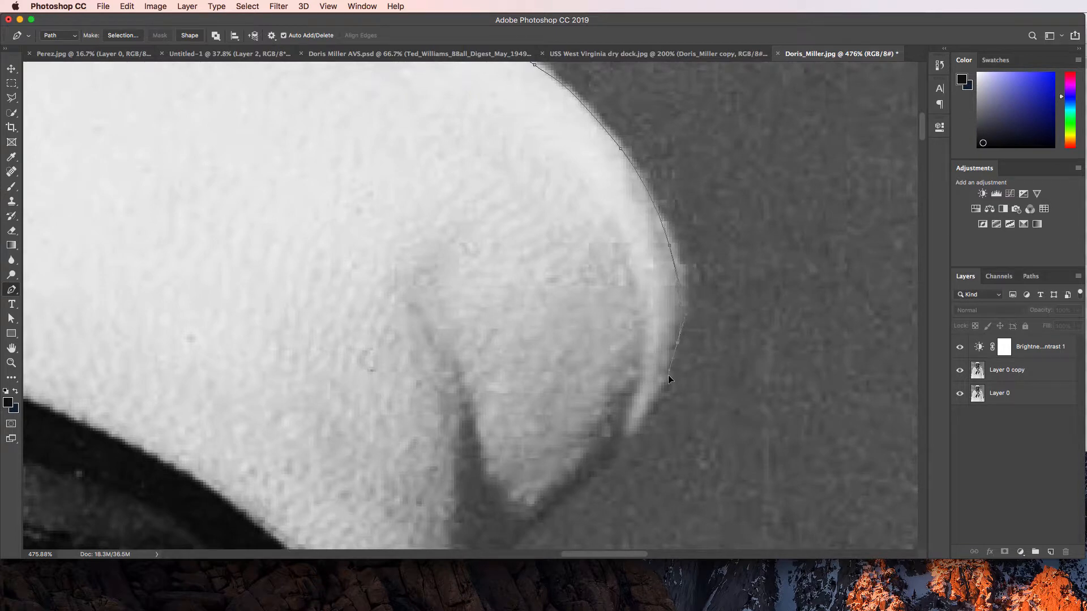
left_click_drag(671, 407, 647, 408)
left_click(939, 65)
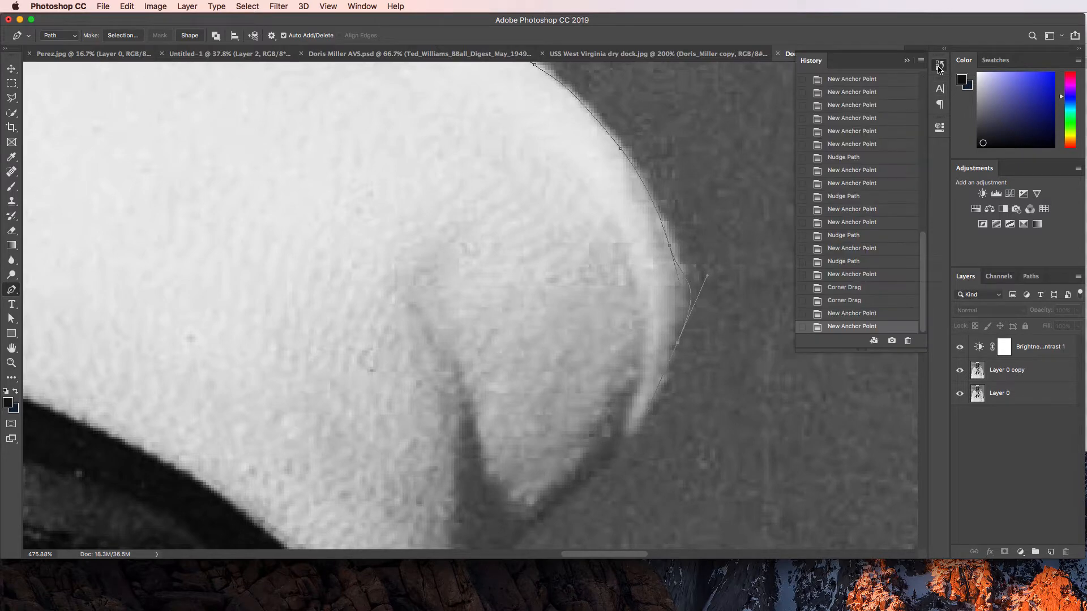
left_click(847, 302)
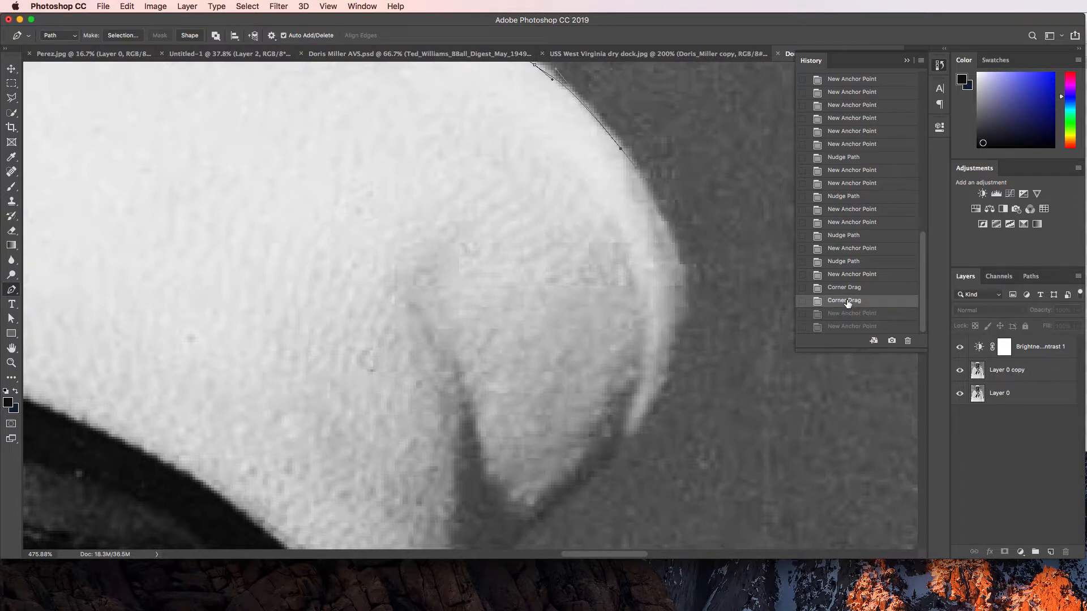
- Trace around the cap's outermost right bulge with closely spaced curved anchors
left_click_drag(659, 212, 661, 224)
left_click(667, 227)
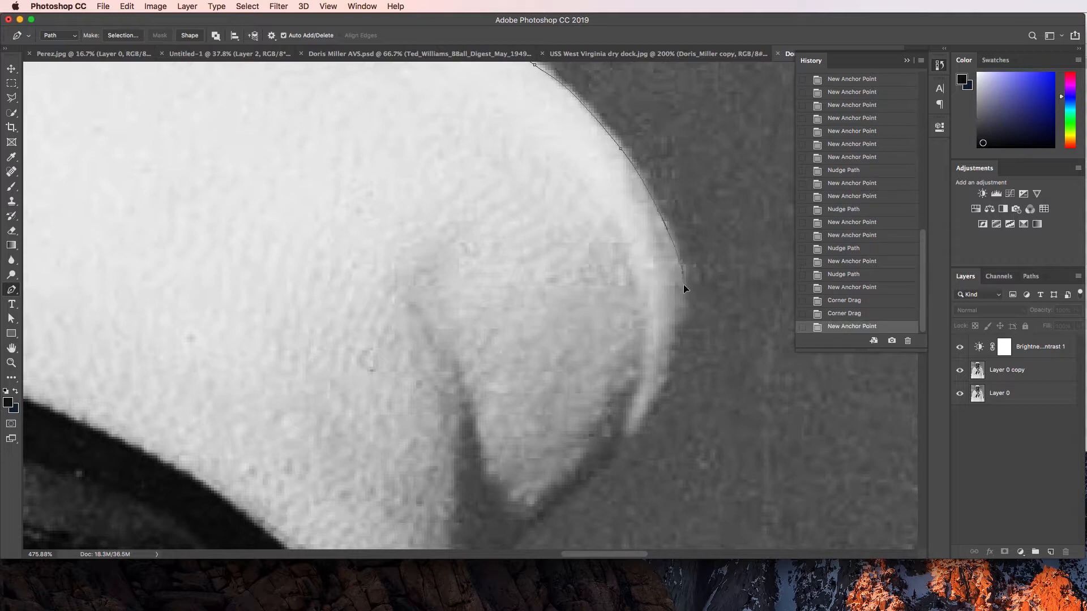
left_click(682, 333)
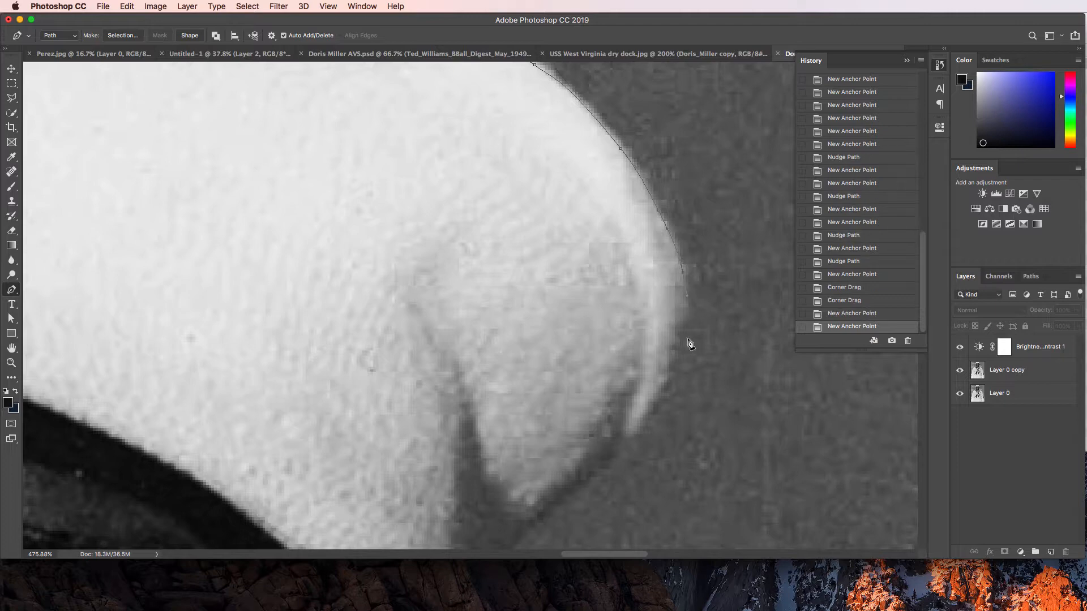
left_click(677, 351)
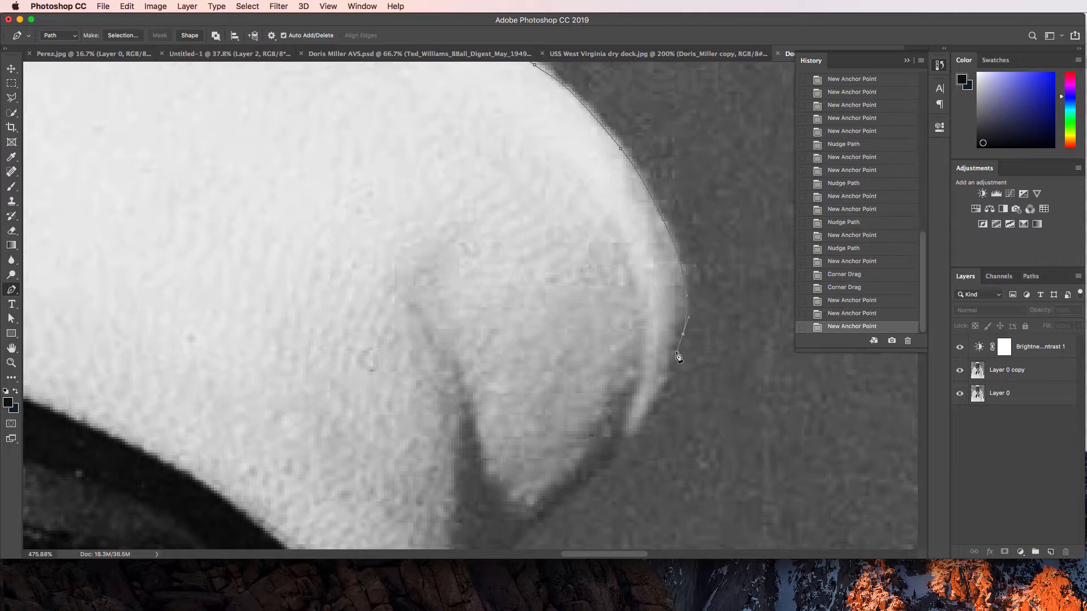
- Extend the path down the cap's right edge toward its lower tip and add an extra anchor point on the new segment
scroll(668, 348, "down", 3)
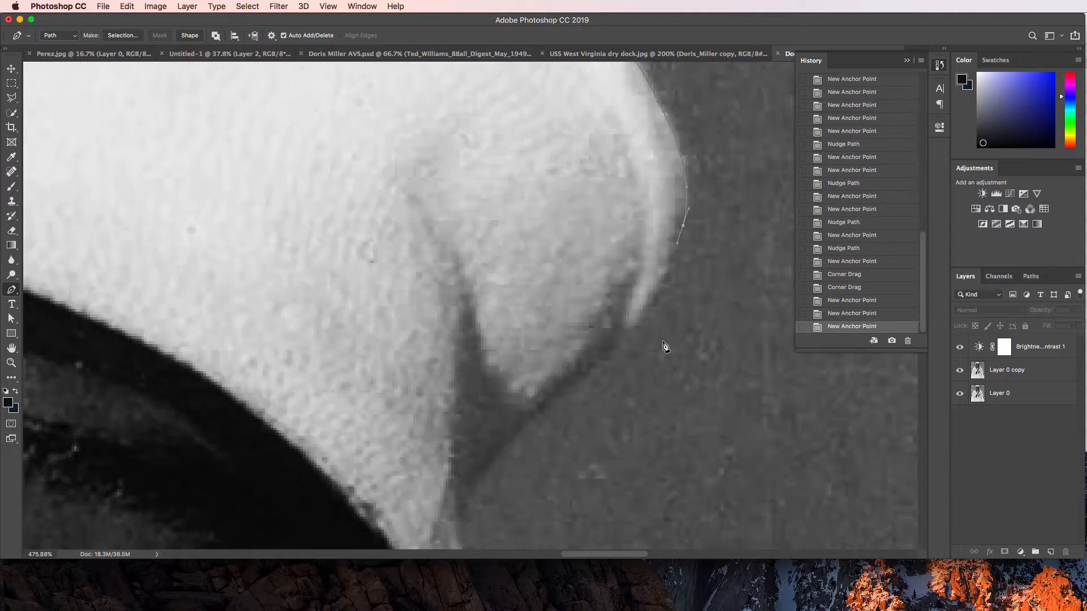
left_click(664, 286)
left_click(650, 303)
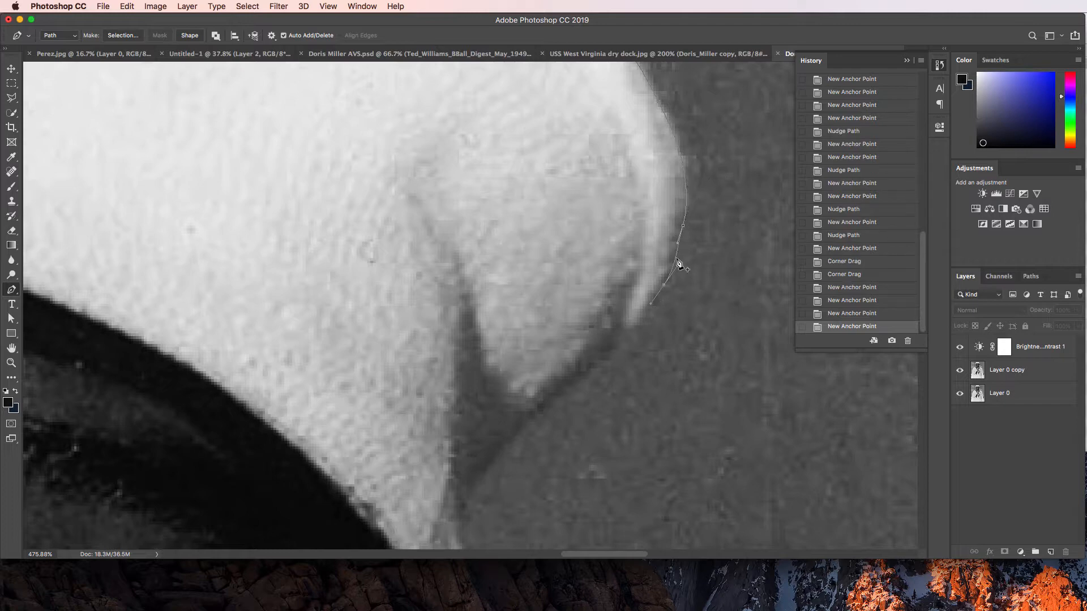
left_click(678, 261)
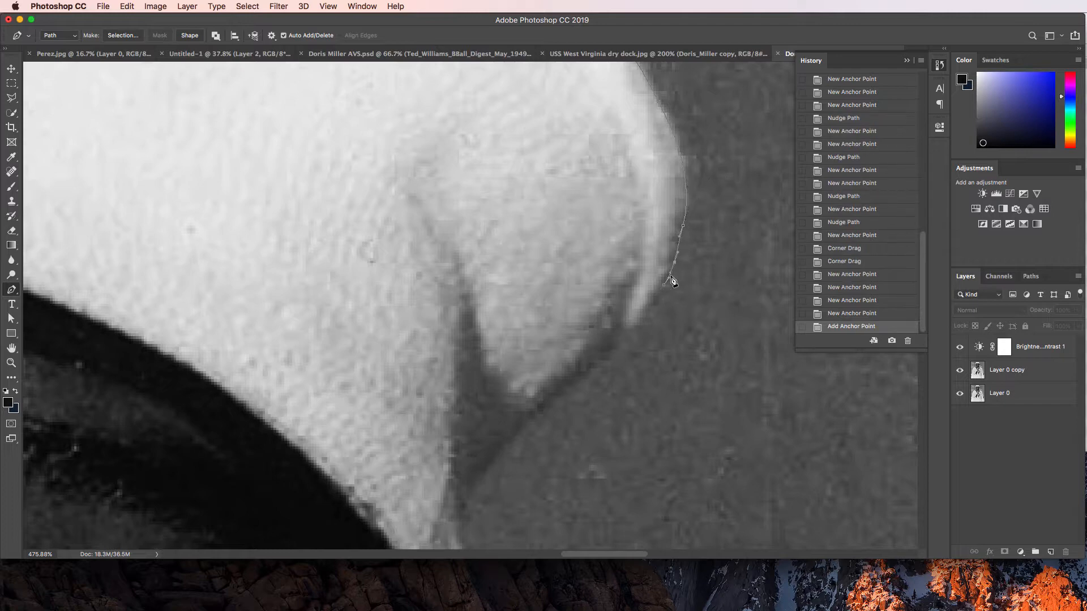
- Revert the path's last two states and retrace the cap's lower-right edge through the small notch with closely spaced anchors
left_click(836, 302)
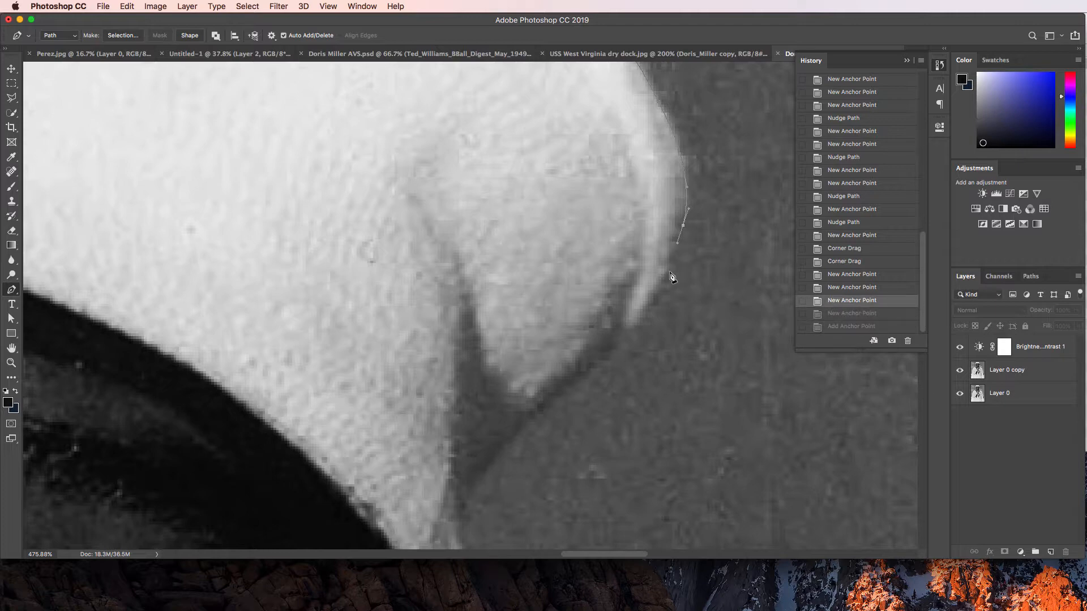
left_click(639, 317)
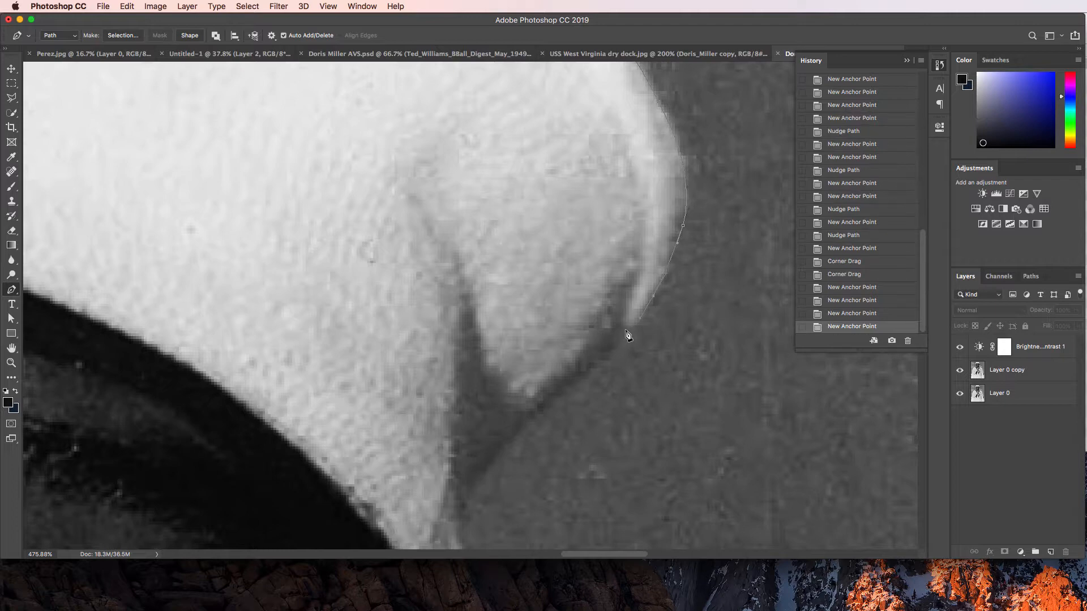
left_click(622, 330)
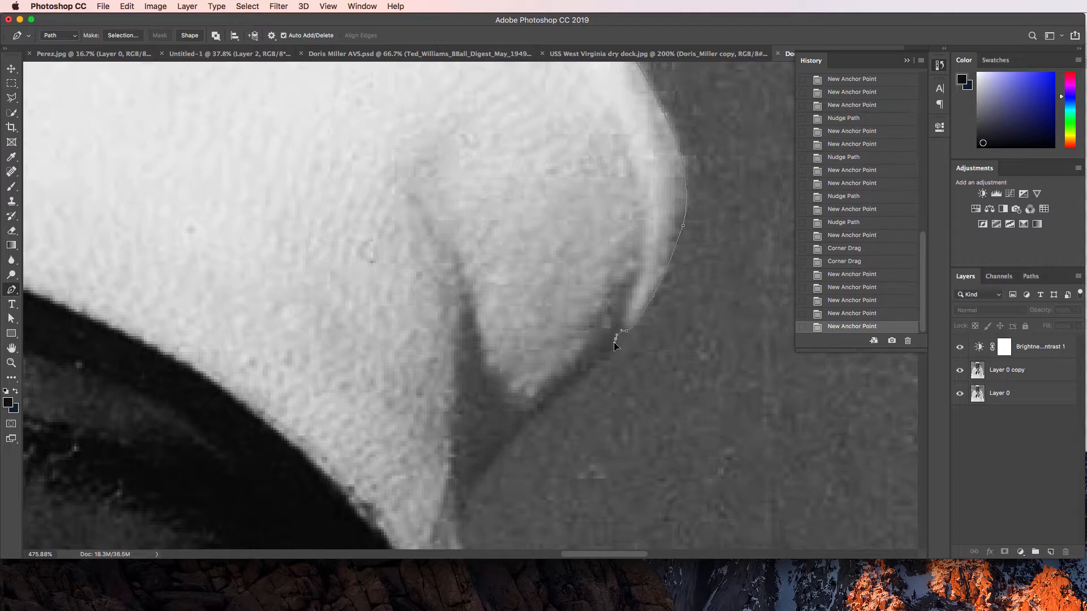
left_click(613, 344)
left_click(602, 360)
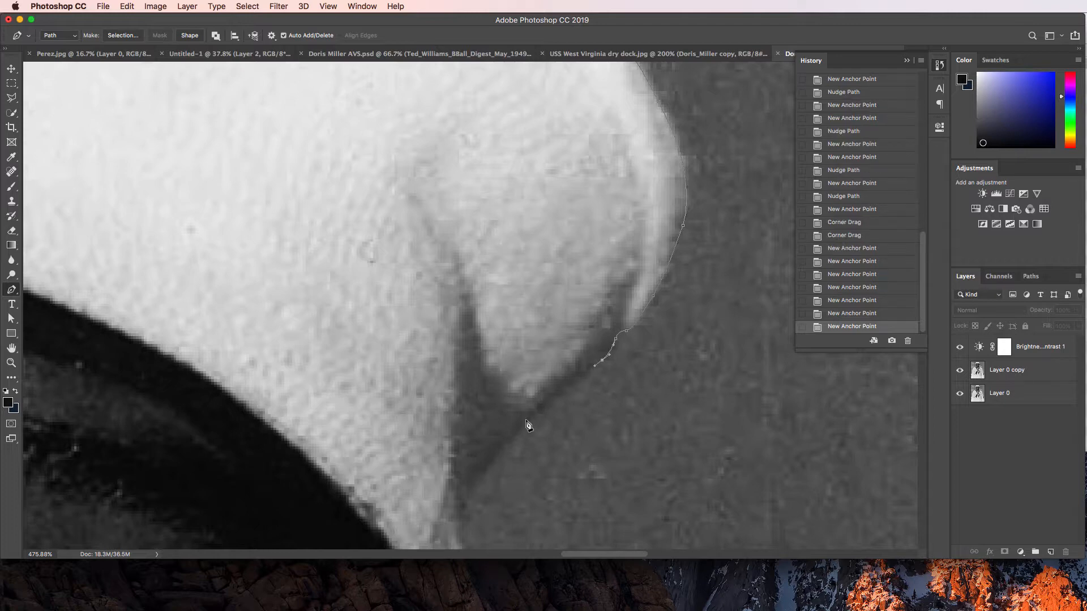
- Trace the diagonal edge of the cap's dark fold down to its lower end with two curved anchors
left_click_drag(527, 419, 522, 427)
left_click(517, 428)
scroll(518, 426, "down", 3)
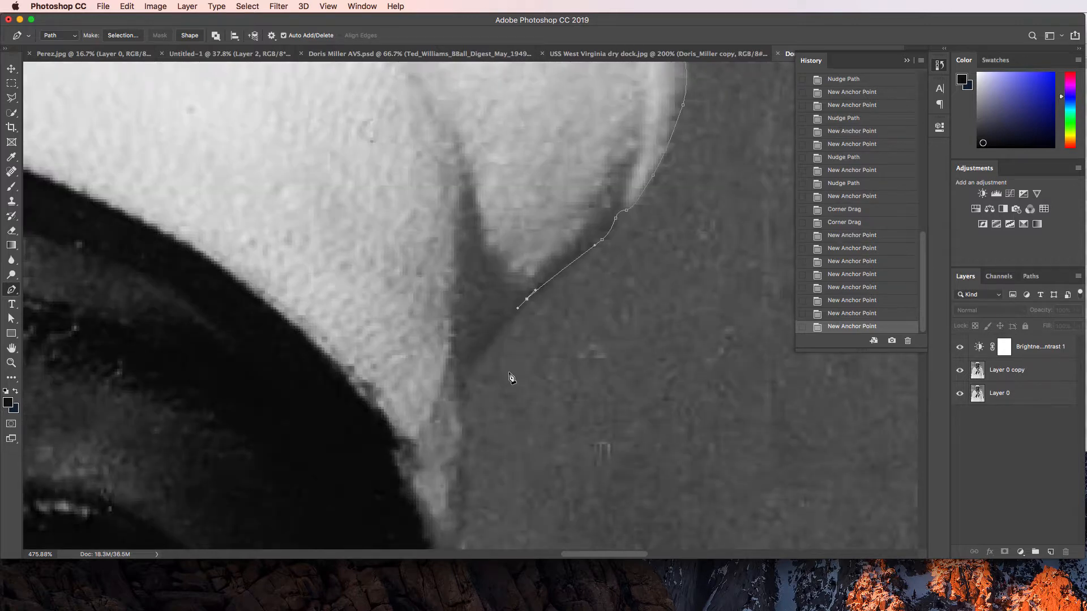
left_click(477, 354)
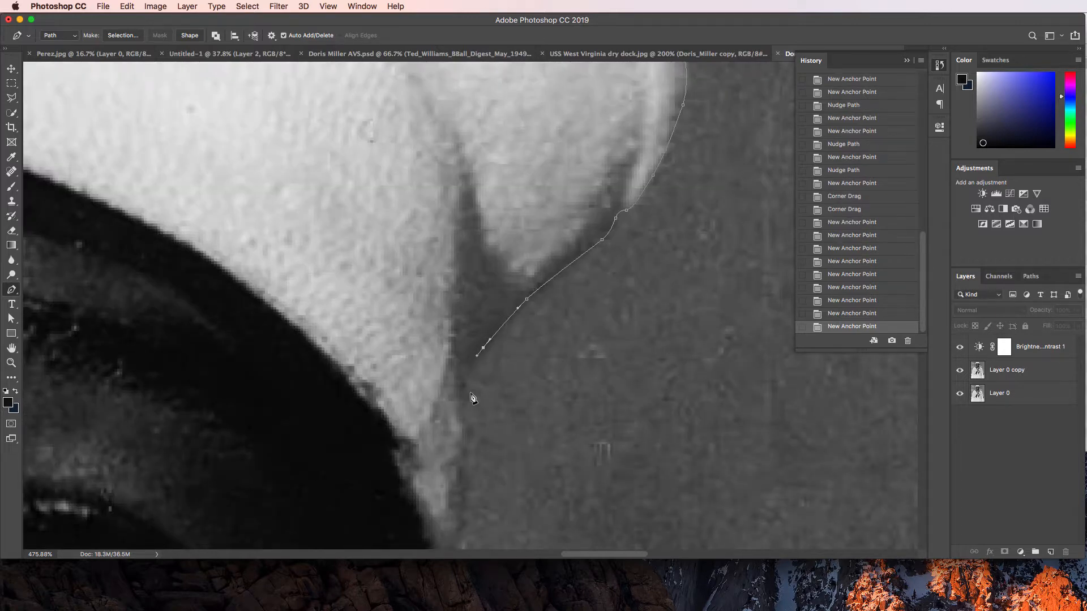
- Trace down the outer edge of the cap's brim beside the head, shortening the first anchor's outgoing direction handle
left_click_drag(469, 435, 469, 487)
scroll(481, 477, "down", 6)
scroll(451, 230, "up", 2)
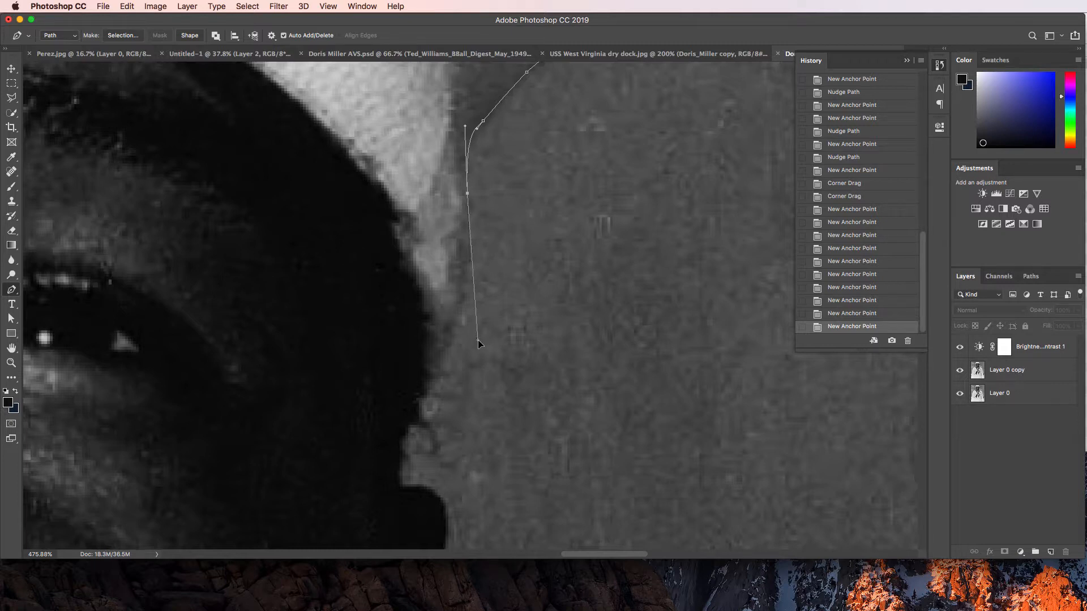
left_click(469, 222)
scroll(467, 267, "down", 1)
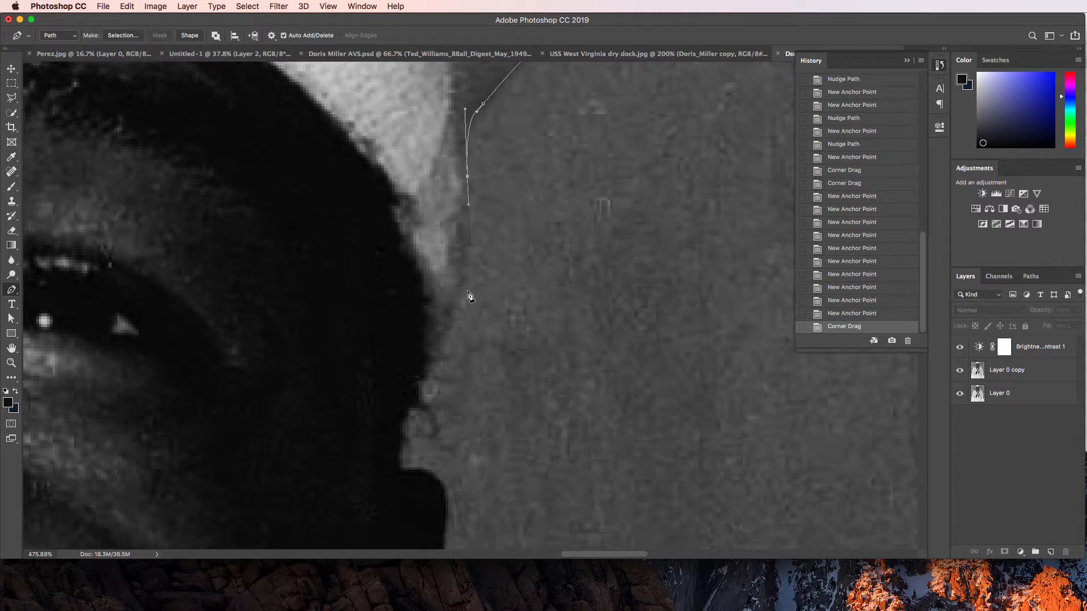
left_click_drag(459, 288, 456, 304)
left_click(453, 313)
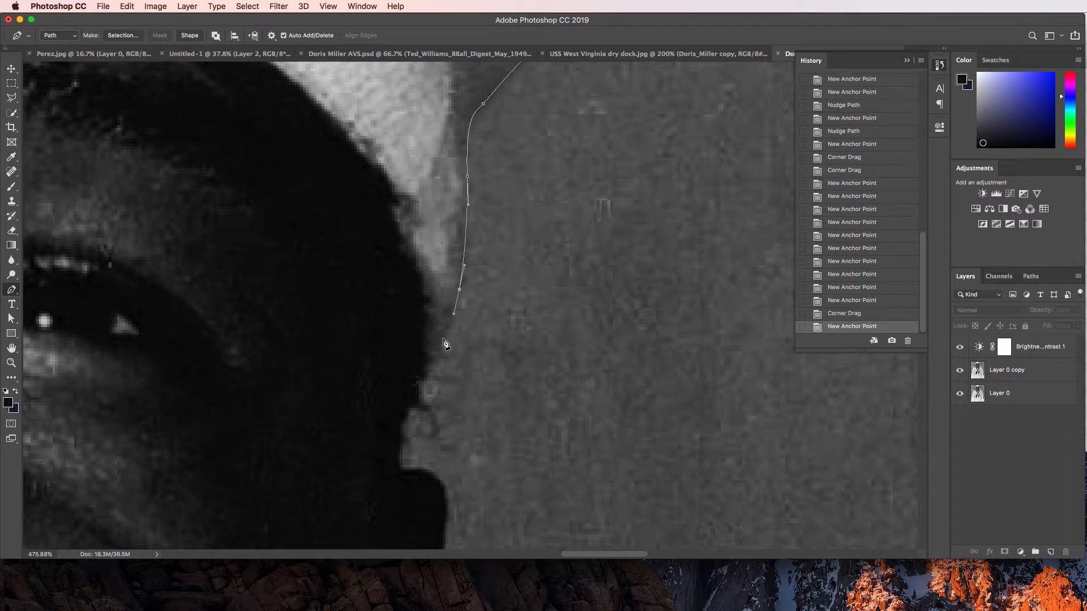
- Extend the path along the right hairline below the cap and end it with an anchor in the notch above the ear
scroll(446, 337, "down", 5)
scroll(436, 251, "up", 1)
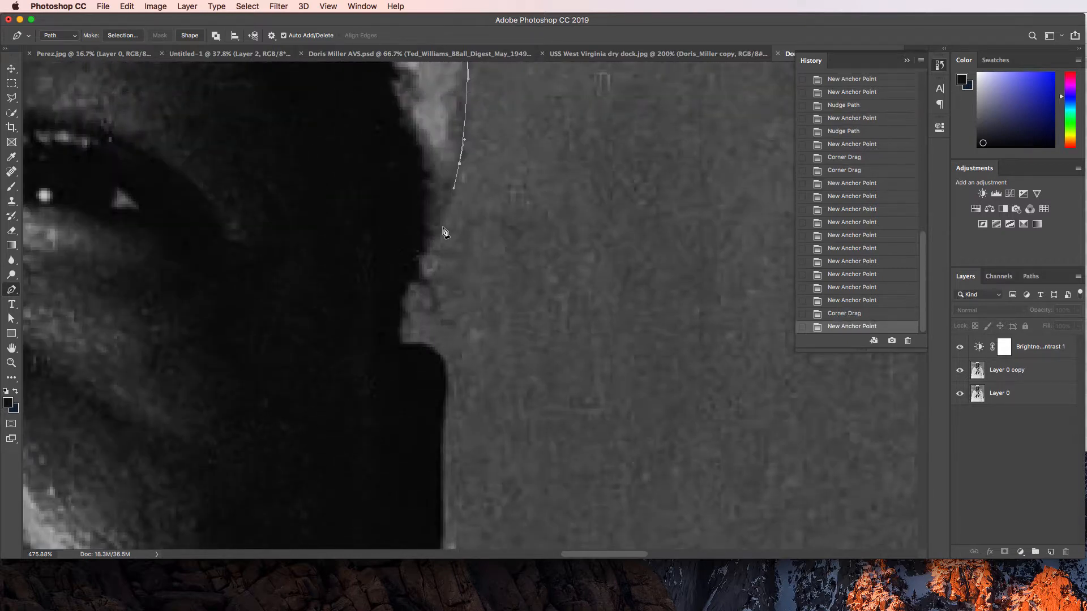
left_click_drag(426, 246, 423, 249)
left_click_drag(400, 312, 399, 336)
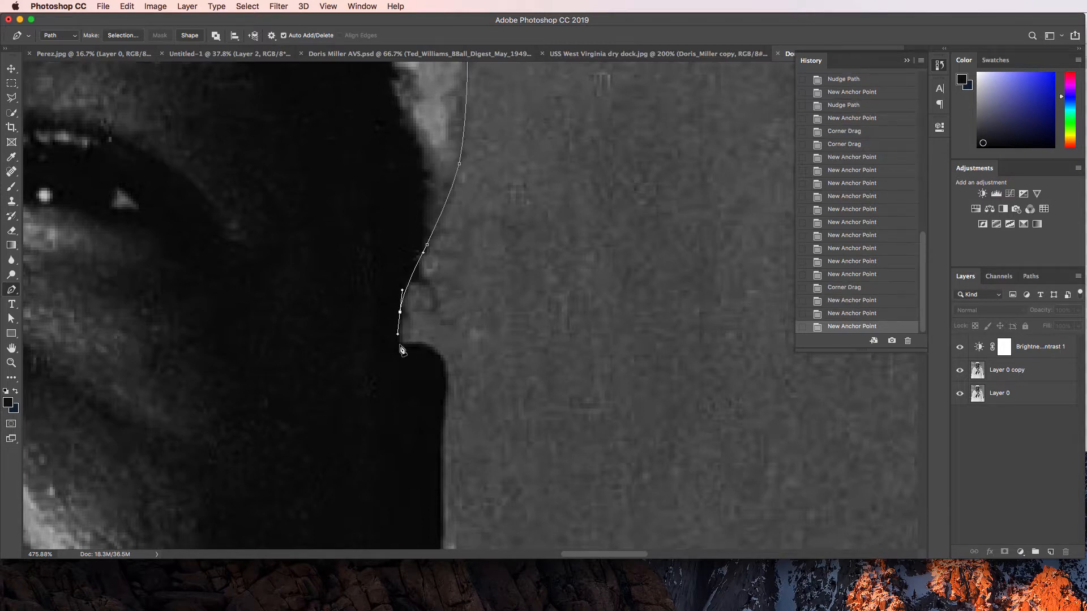
left_click(401, 345)
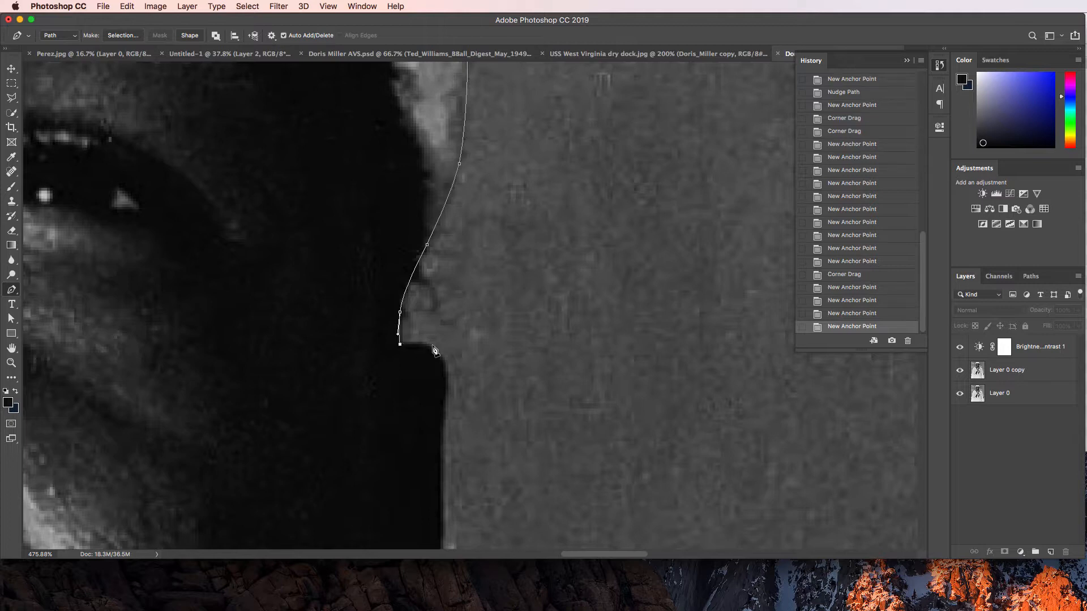
- Trace around the top of the right ear, shorten the curve's outgoing handle, and add another curved anchor below it
scroll(456, 348, "down", 3)
scroll(456, 339, "down", 1)
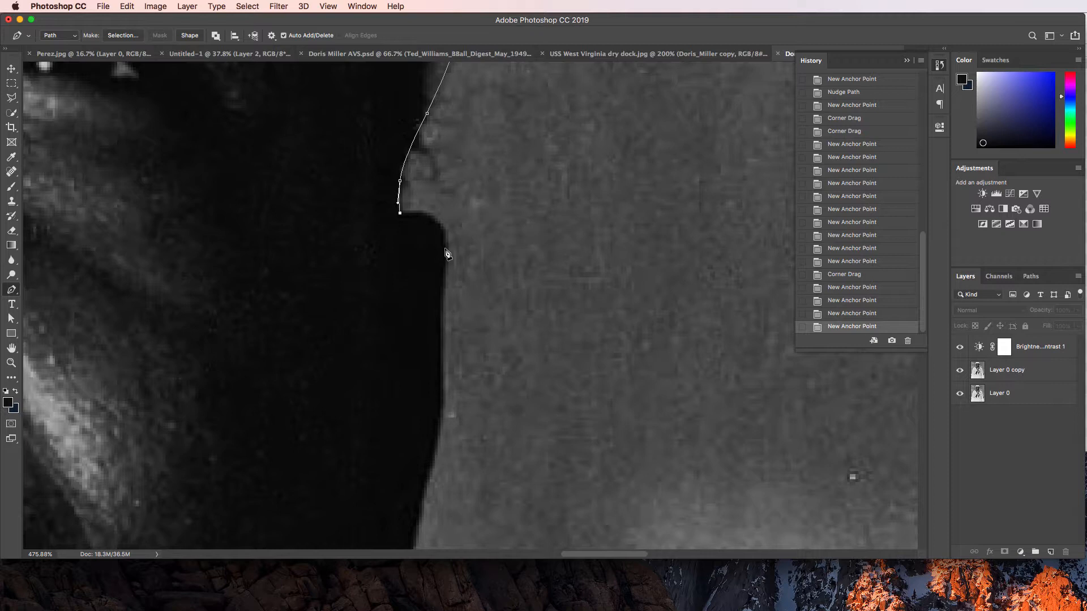
left_click_drag(448, 248, 448, 293)
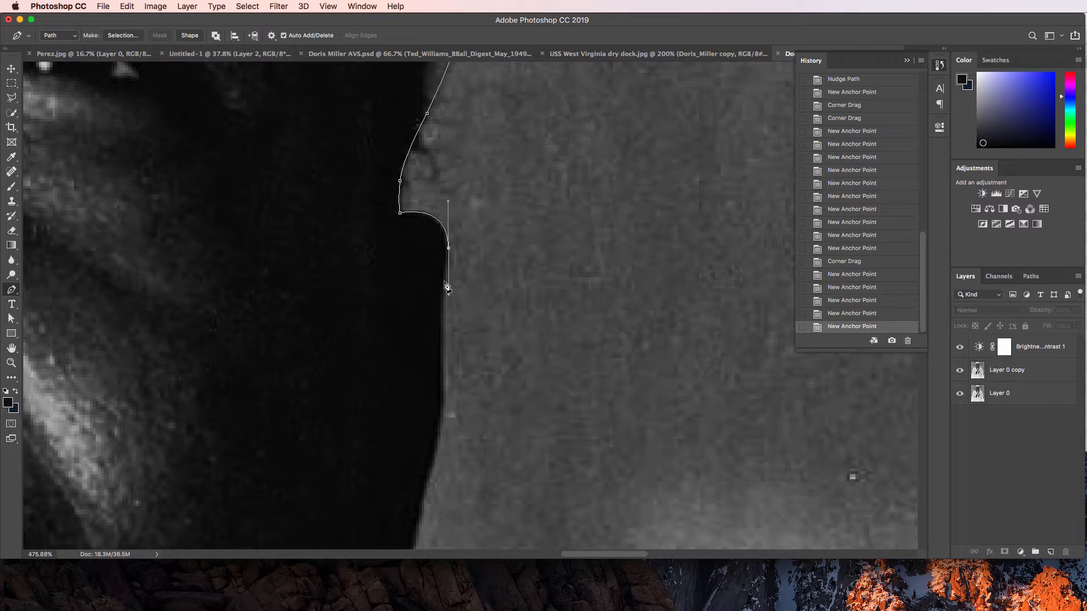
left_click_drag(446, 292, 447, 271)
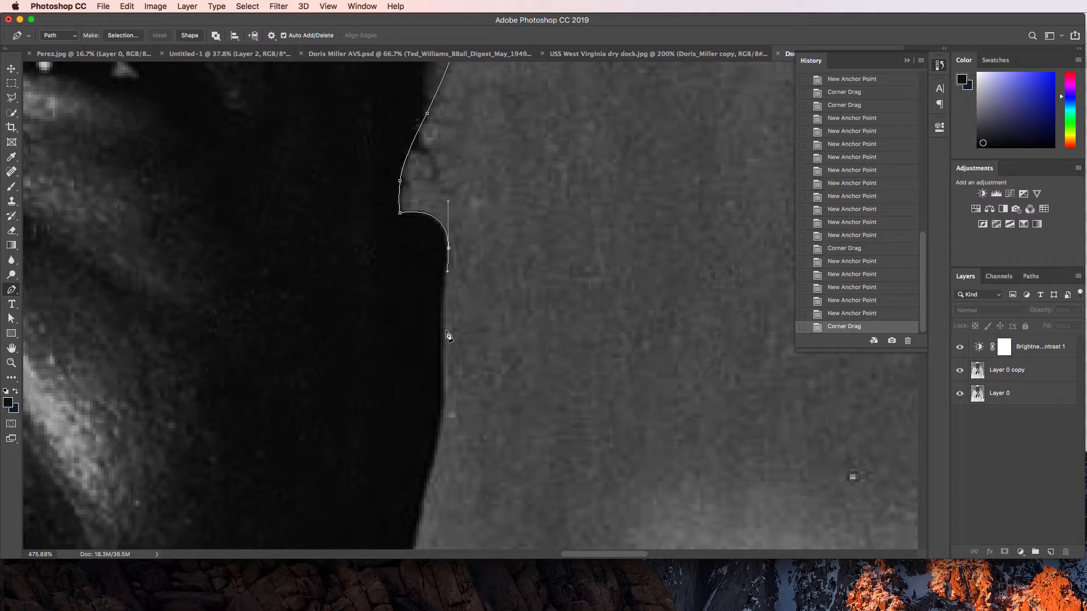
left_click_drag(443, 312, 445, 320)
left_click(444, 328)
- Trace down the ear's outer edge with three curved anchors and adjust the last direction handle to follow the edge
scroll(451, 294, "down", 5)
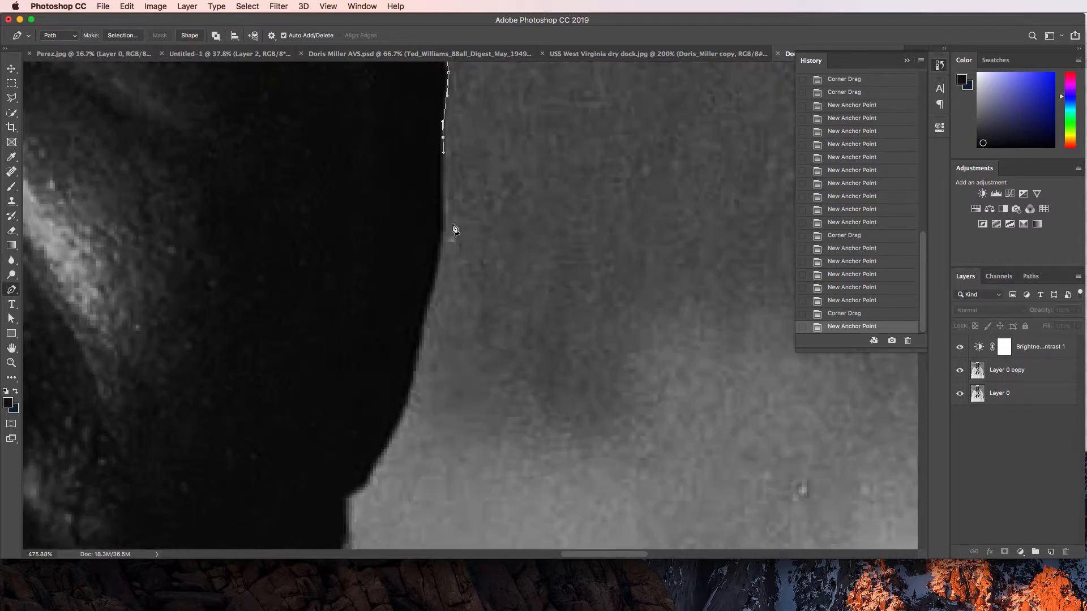
left_click_drag(443, 202, 443, 215)
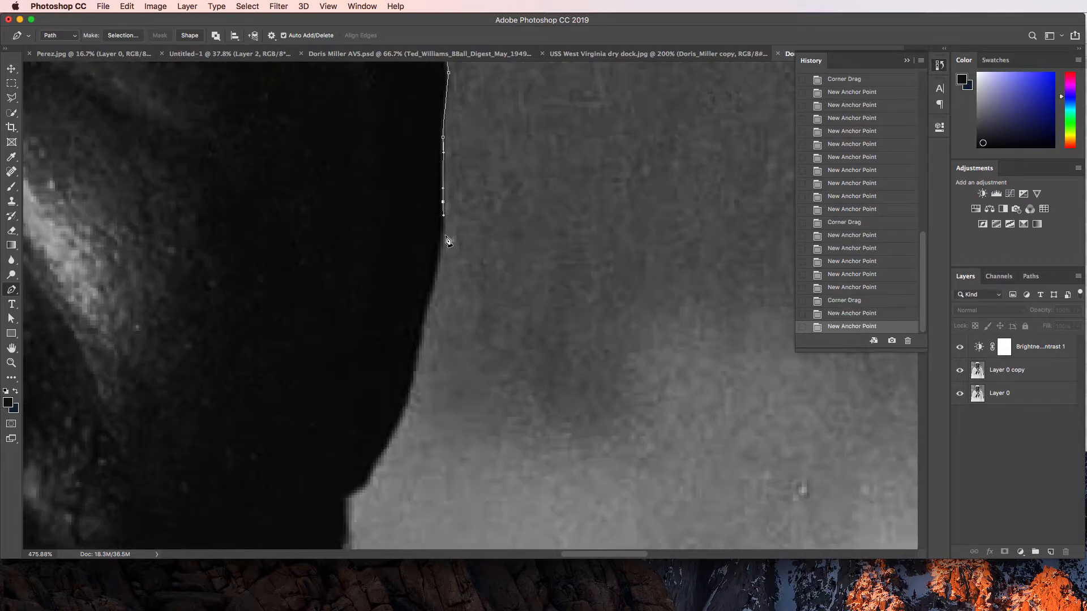
left_click_drag(438, 269, 436, 286)
scroll(437, 288, "down", 5)
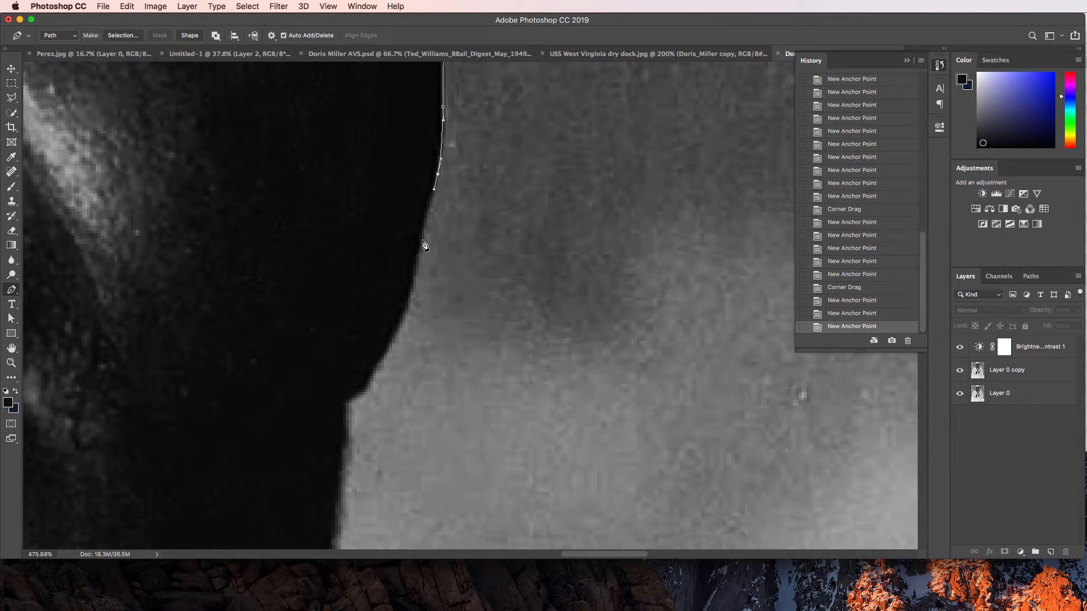
left_click_drag(422, 245, 420, 270)
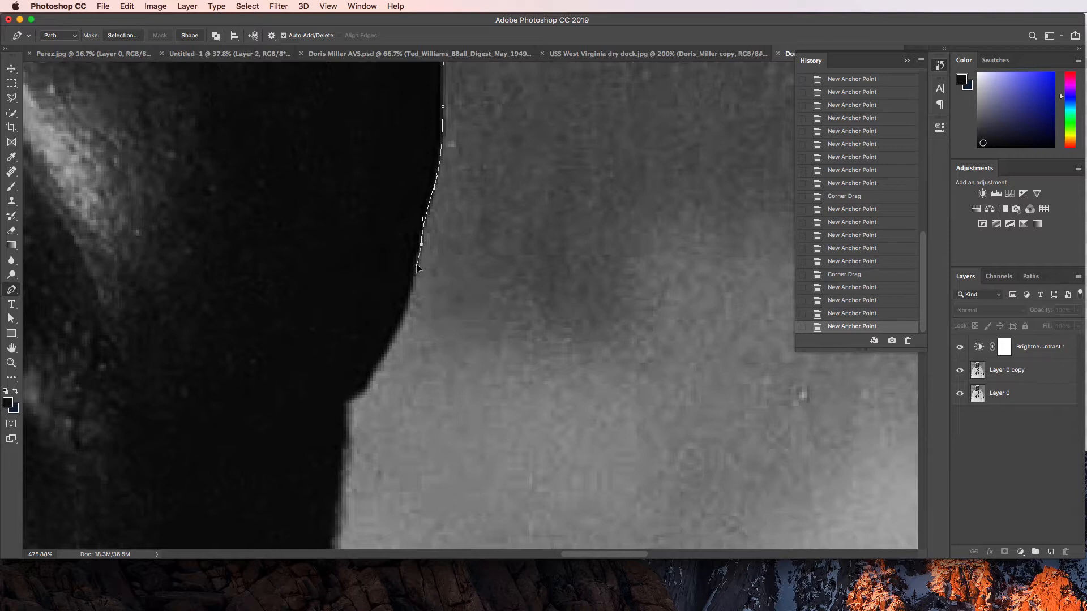
left_click_drag(417, 265, 416, 266)
- Continue the path around the ear's inward-curving lower edge with two curved anchors
scroll(421, 281, "down", 3)
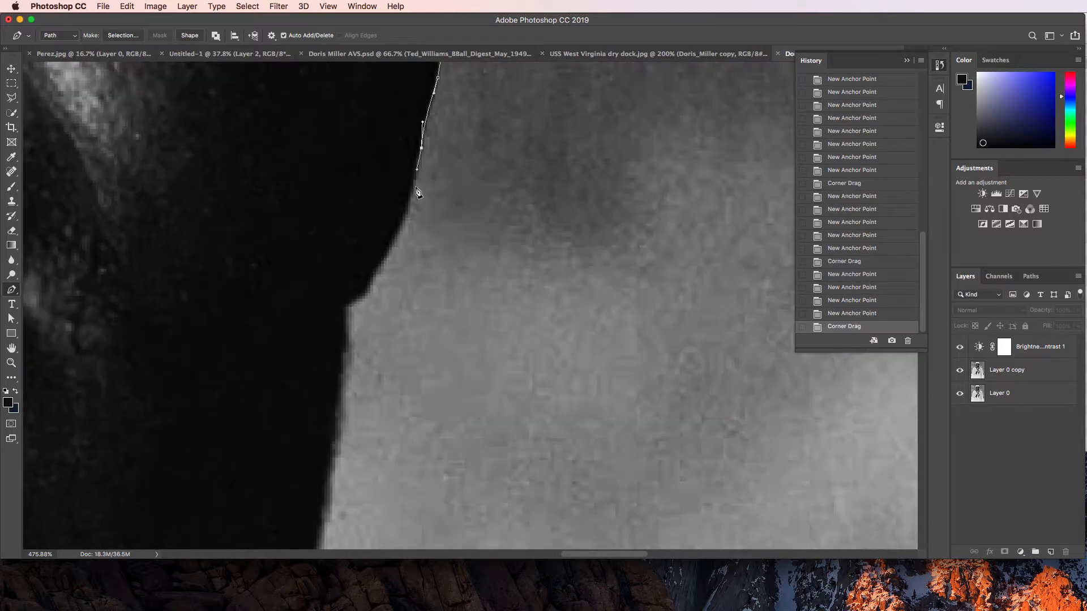
left_click_drag(413, 180, 412, 191)
scroll(408, 193, "down", 1)
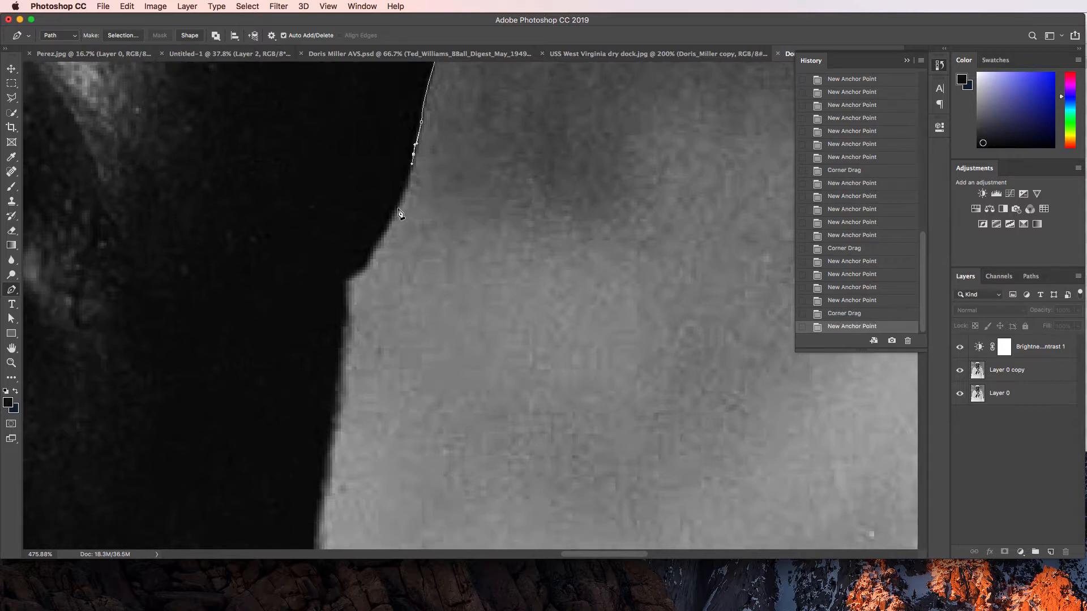
left_click(397, 209)
left_click_drag(395, 213, 391, 220)
- Trace around the bottom of the earlobe with closely spaced anchors to the corner where it meets the neck
scroll(393, 218, "down", 1)
scroll(380, 201, "down", 1)
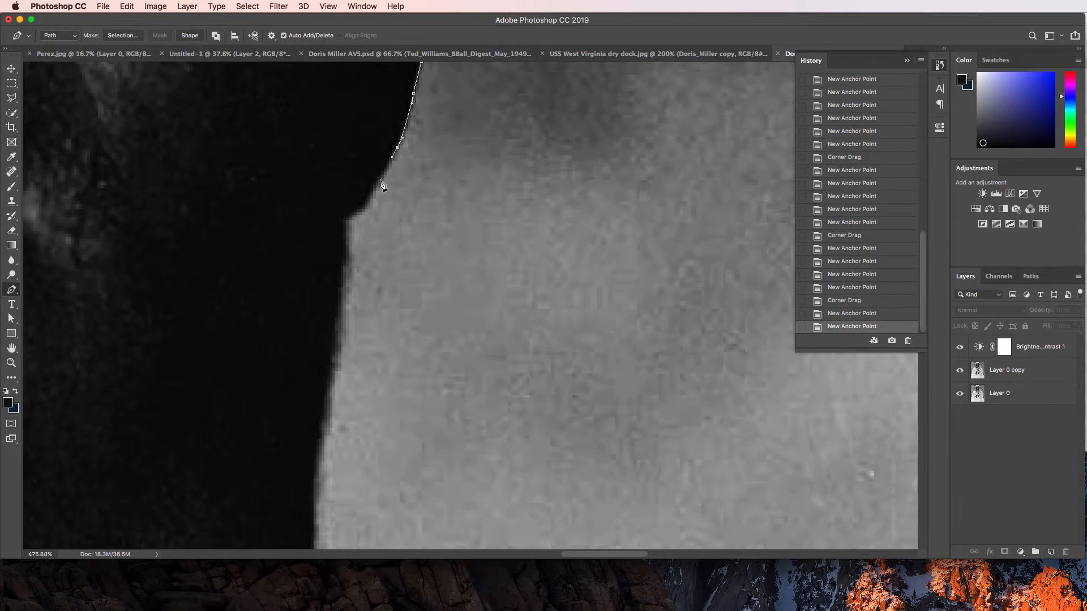
left_click_drag(381, 180, 374, 186)
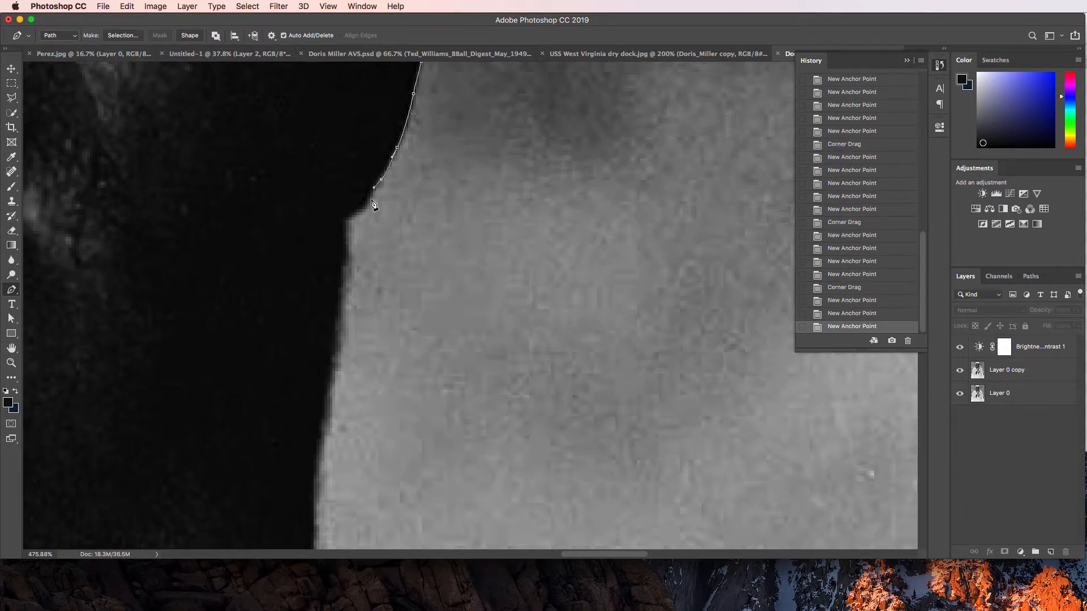
left_click(370, 196)
left_click(362, 209)
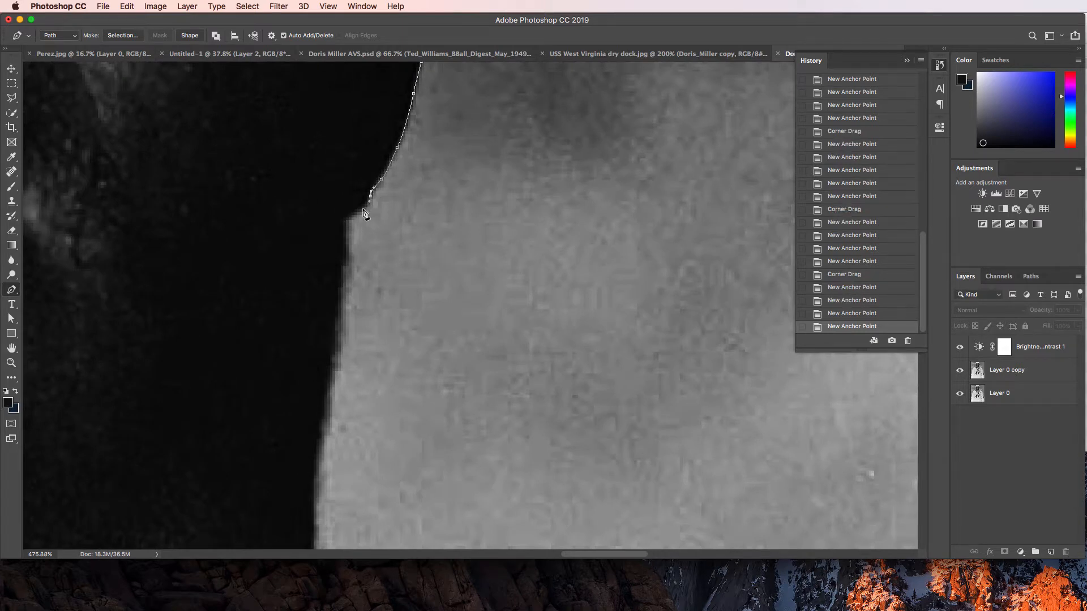
left_click(356, 212)
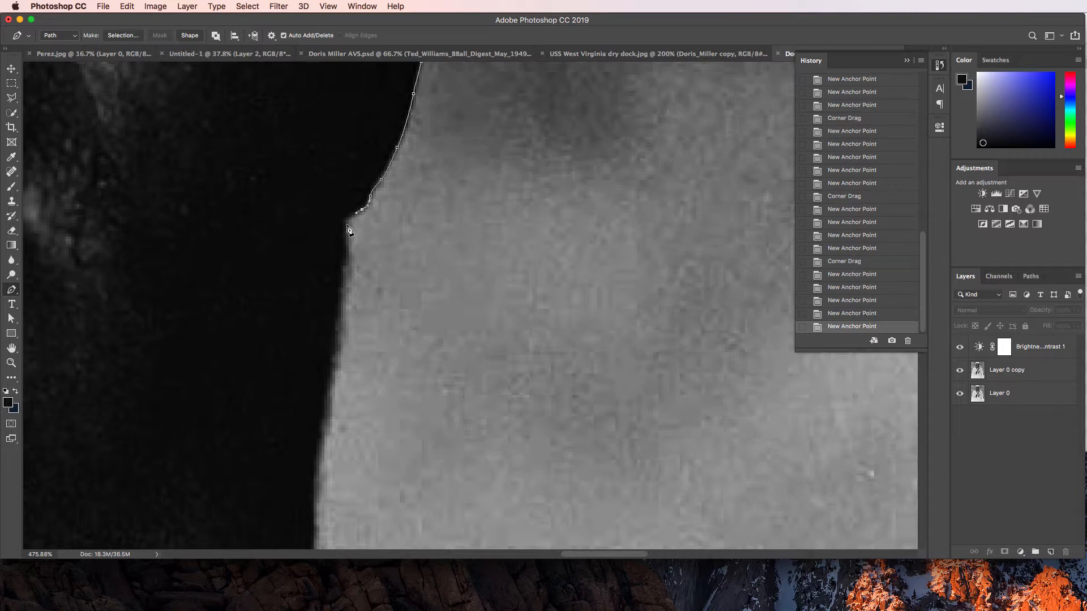
left_click(348, 234)
- Trace down the upper part of the neck's right edge with two curved anchors
scroll(379, 218, "down", 5)
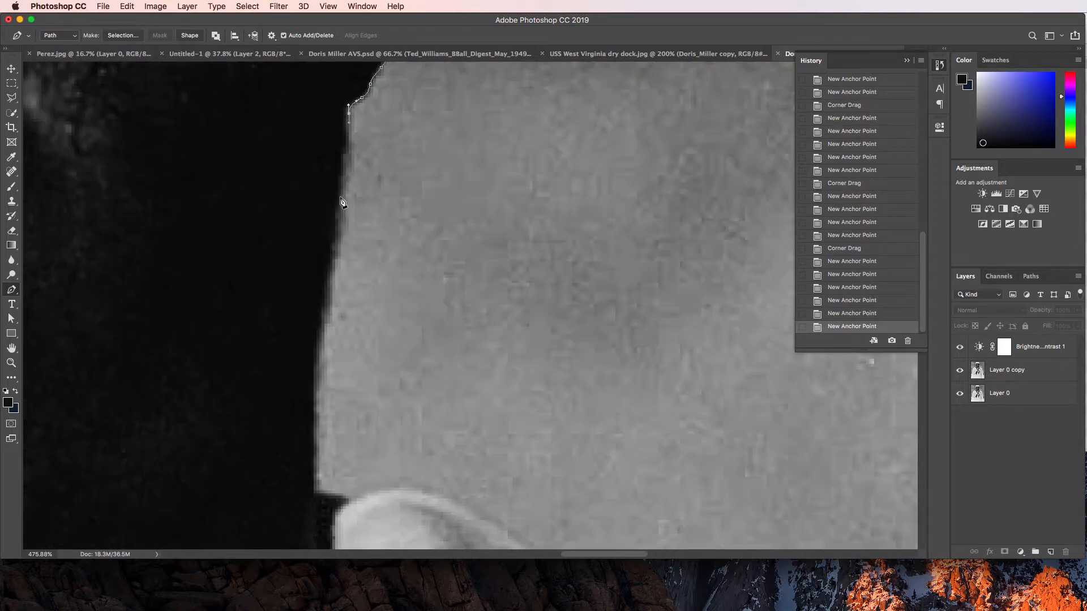
left_click(338, 217)
left_click_drag(338, 219, 337, 235)
scroll(339, 230, "down", 5)
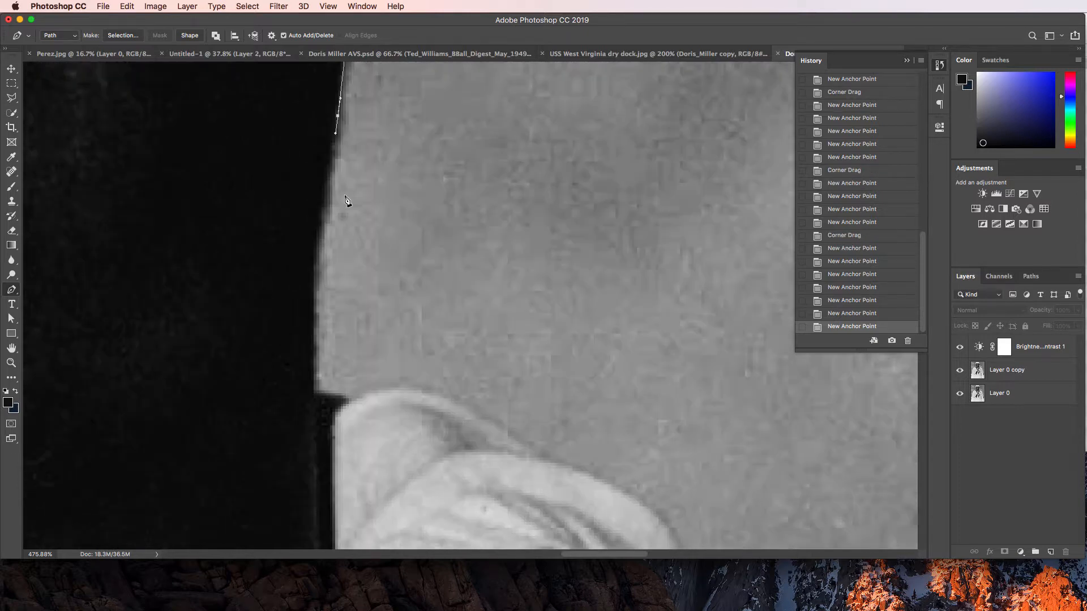
scroll(346, 193, "down", 1)
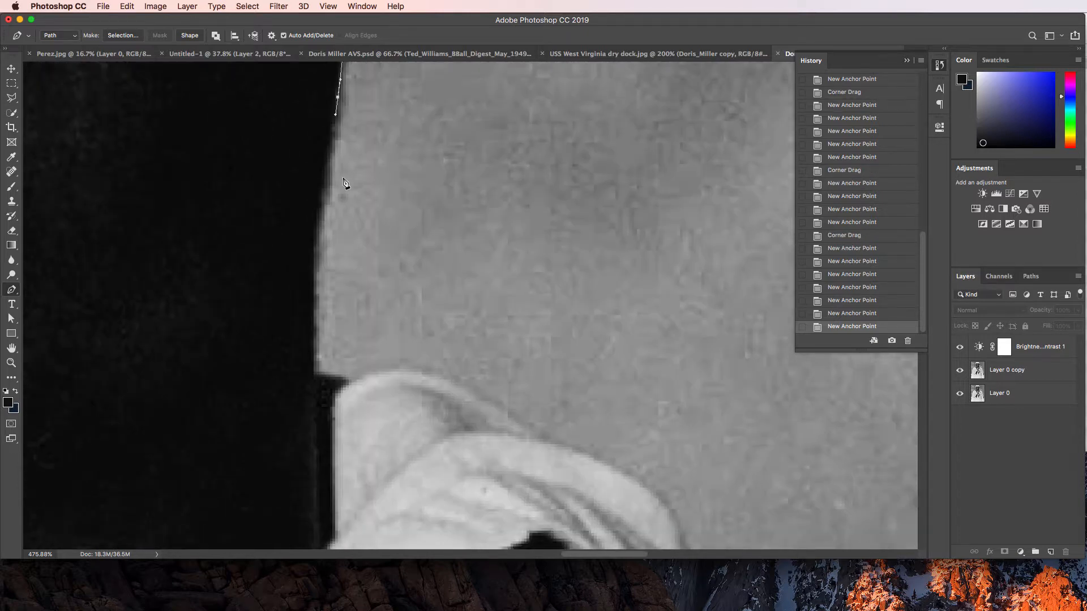
left_click(324, 202)
- Trace the lower neck edge down to the collar and turn the path at the corner along the collar's dark rim
scroll(328, 204, "down", 3)
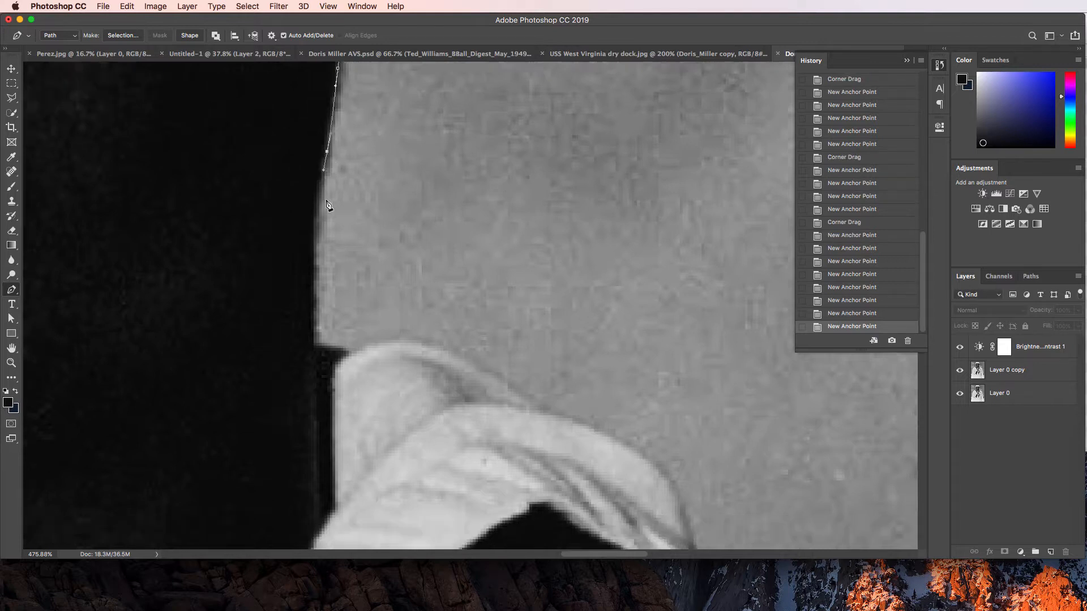
left_click_drag(313, 144, 314, 205)
scroll(317, 198, "down", 1)
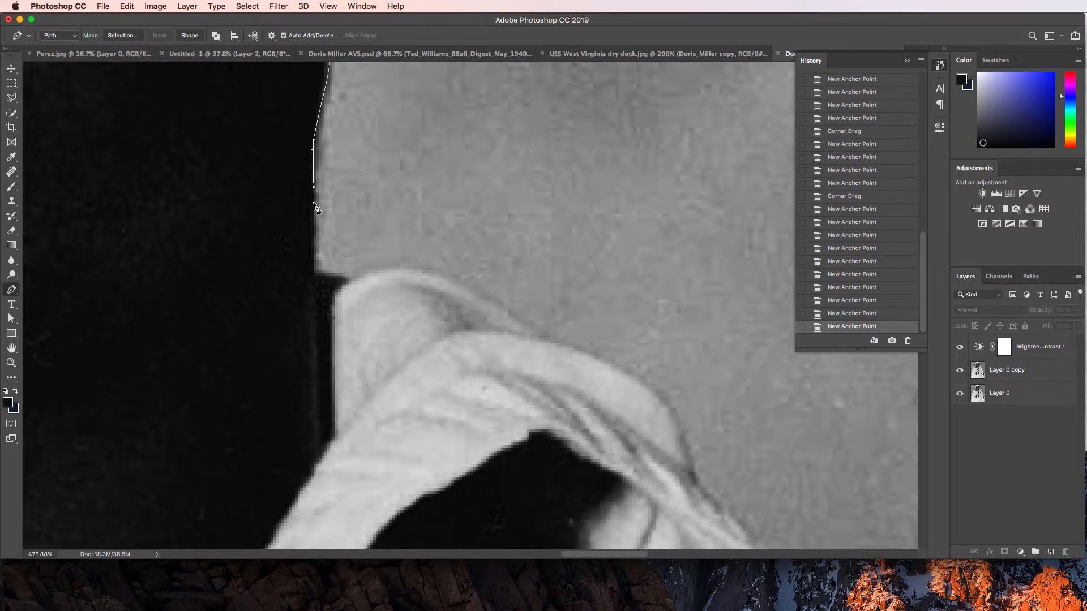
left_click_drag(314, 259, 312, 268)
left_click_drag(314, 268, 341, 279)
left_click(313, 273)
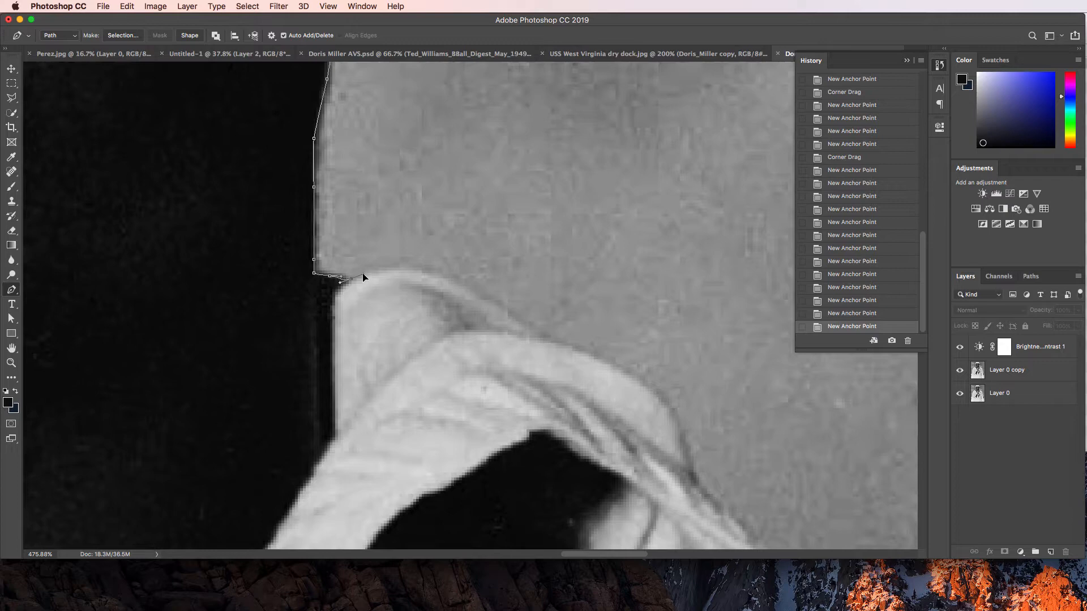
- Trace the upper edge of the white collar fold with curved anchors, nudging one anchor right and down to fit
left_click(363, 276)
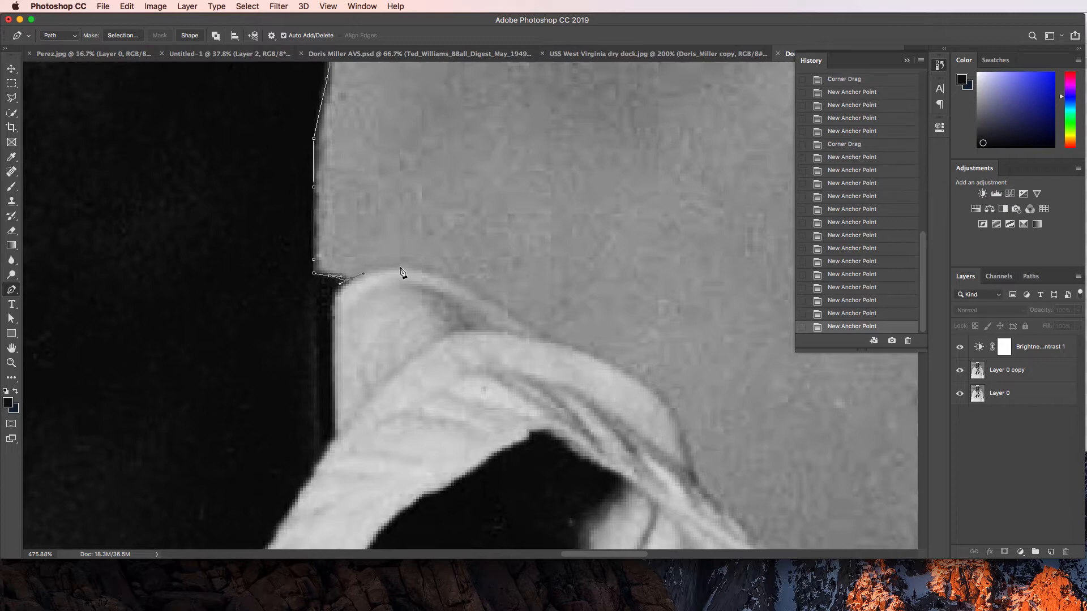
left_click(405, 268)
left_click_drag(420, 271, 420, 271)
left_click_drag(478, 294, 497, 306)
key("Right")
key("Right")
key("Down")
left_click_drag(556, 342, 568, 342)
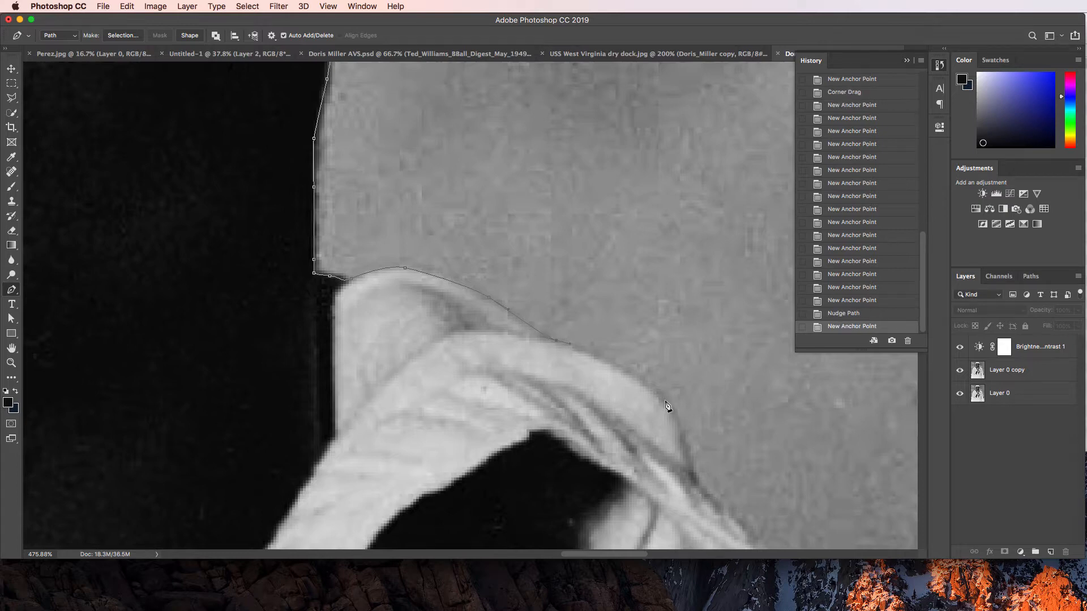
- Add a curved anchor around the collar's outer right bulge and nudge it right onto the edge
left_click_drag(667, 404, 685, 441)
scroll(694, 447, "down", 3)
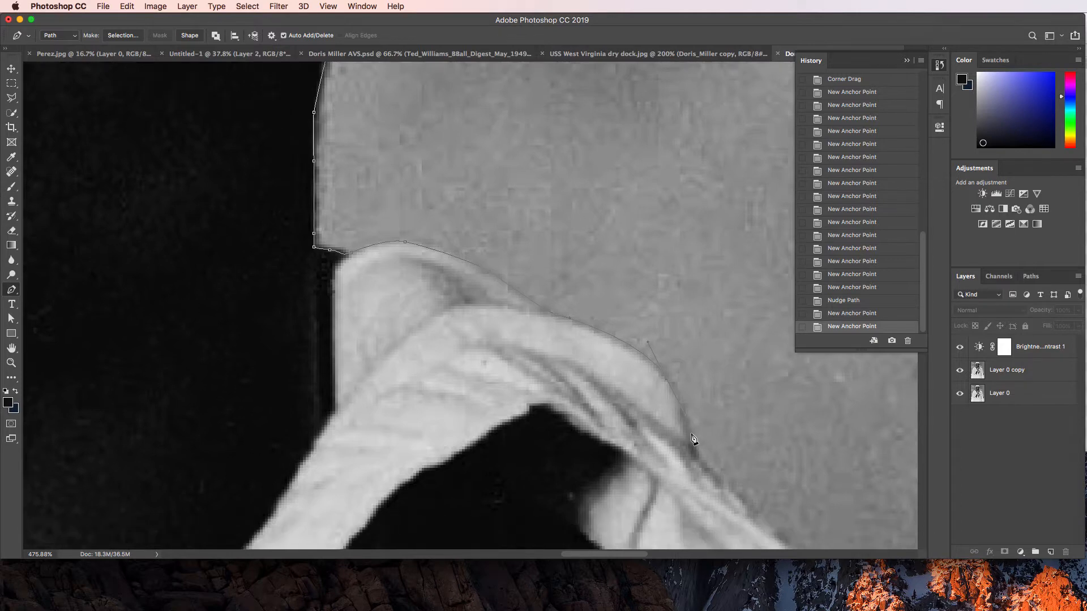
key("Right")
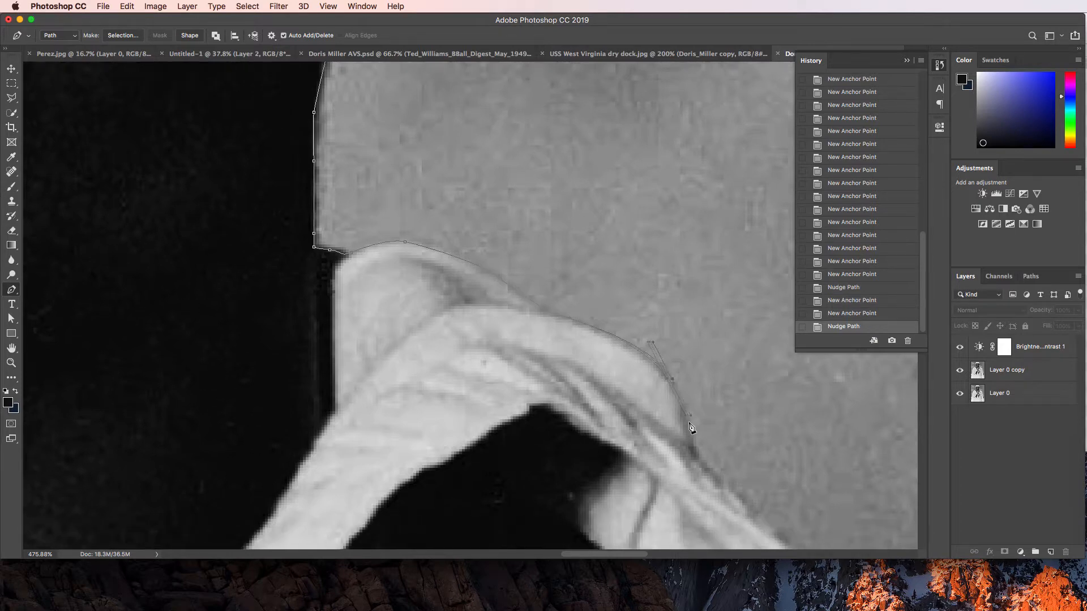
- Nudge the last anchor down and trace the collar's lower right edge with anchors to where it meets the shoulder
key("Down")
left_click(694, 444)
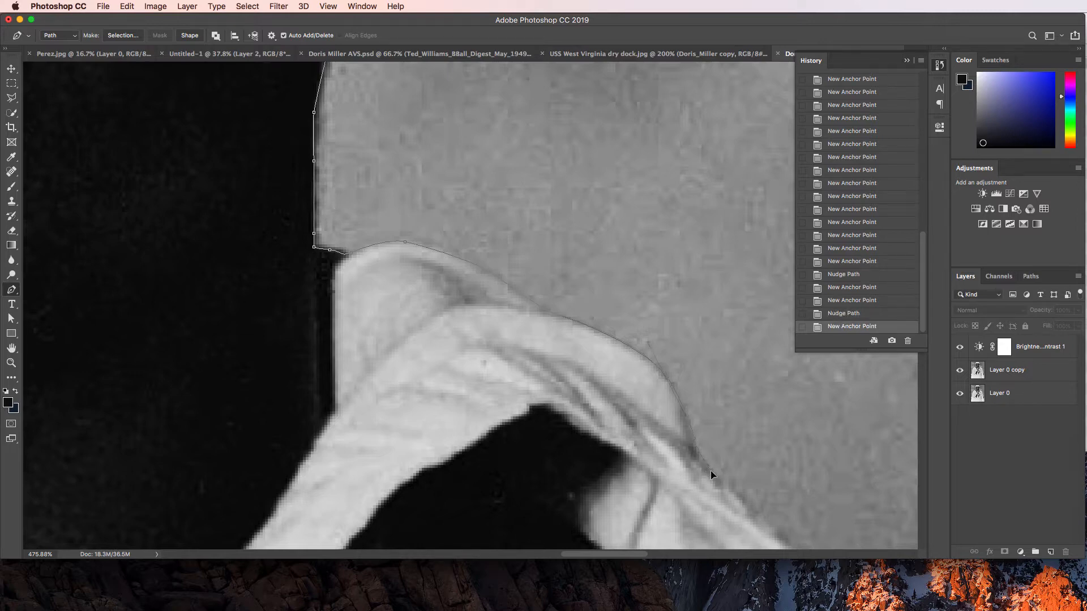
left_click(722, 478)
scroll(727, 472, "down", 10)
scroll(727, 473, "right", 10)
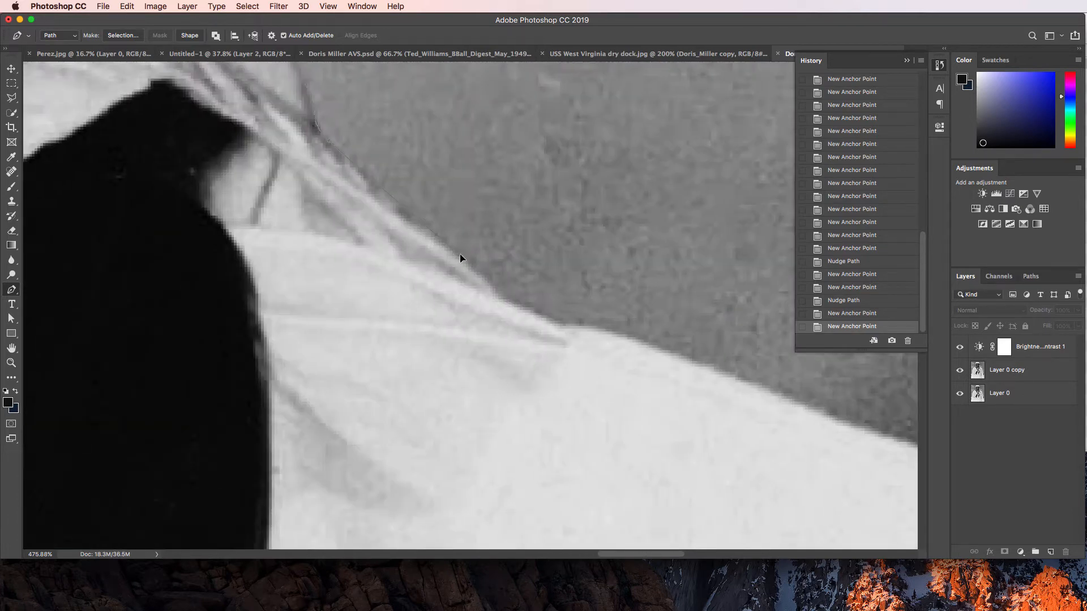
left_click(491, 286)
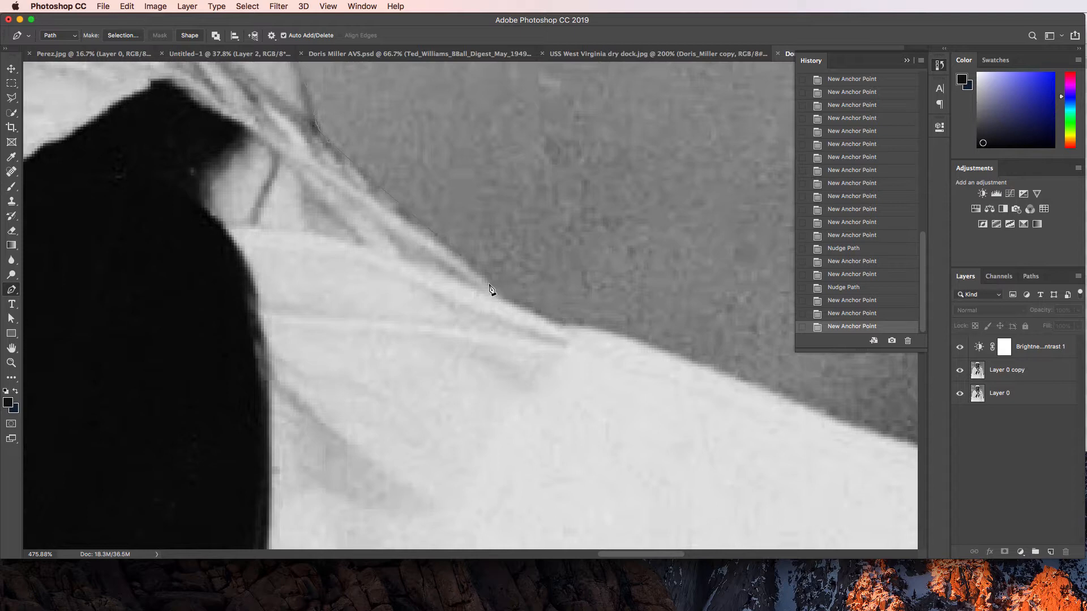
left_click_drag(512, 301, 536, 315)
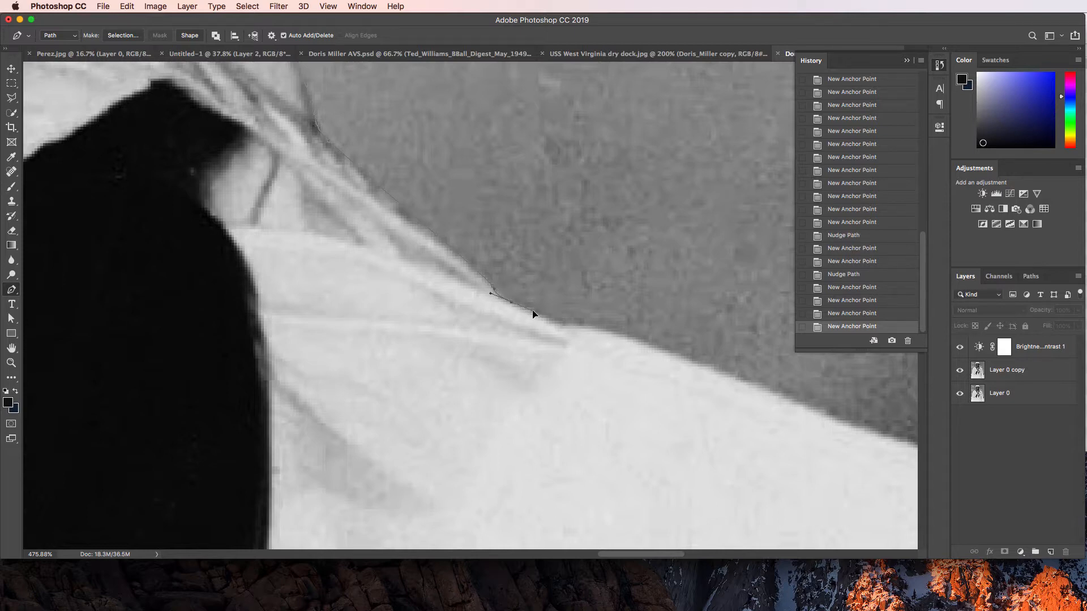
left_click(534, 311)
- Trace from the collar's lower corner along the upper shoulder slope with curved anchors
left_click_drag(562, 326, 611, 334)
scroll(683, 364, "right", 5)
left_click_drag(465, 353, 494, 360)
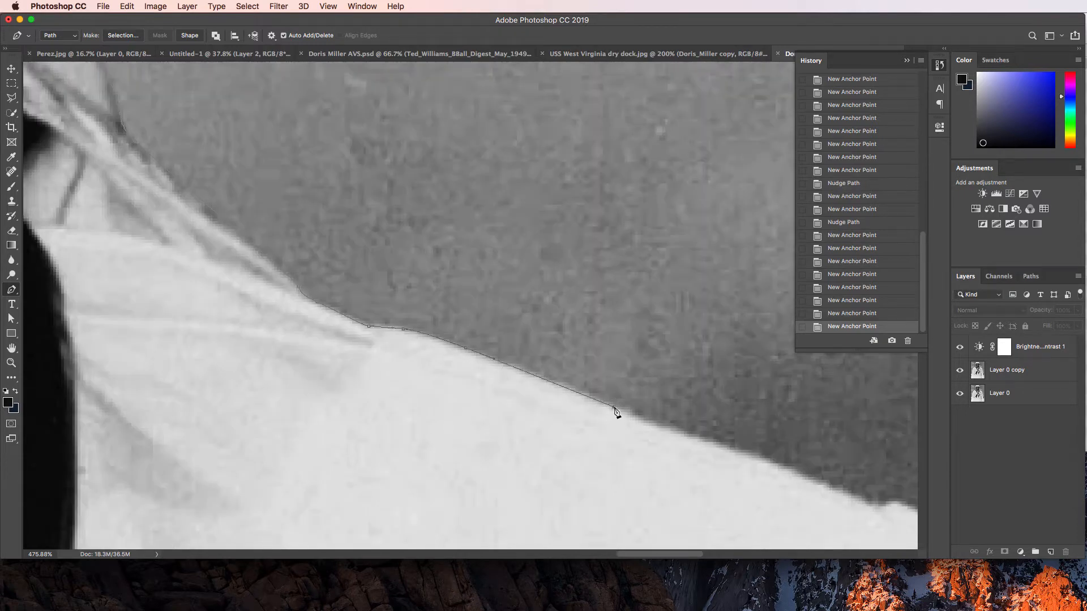
left_click_drag(638, 419, 655, 425)
- Continue the path with curved anchors down the shoulder and over the small bump in the fabric
scroll(651, 419, "right", 10)
scroll(643, 412, "down", 5)
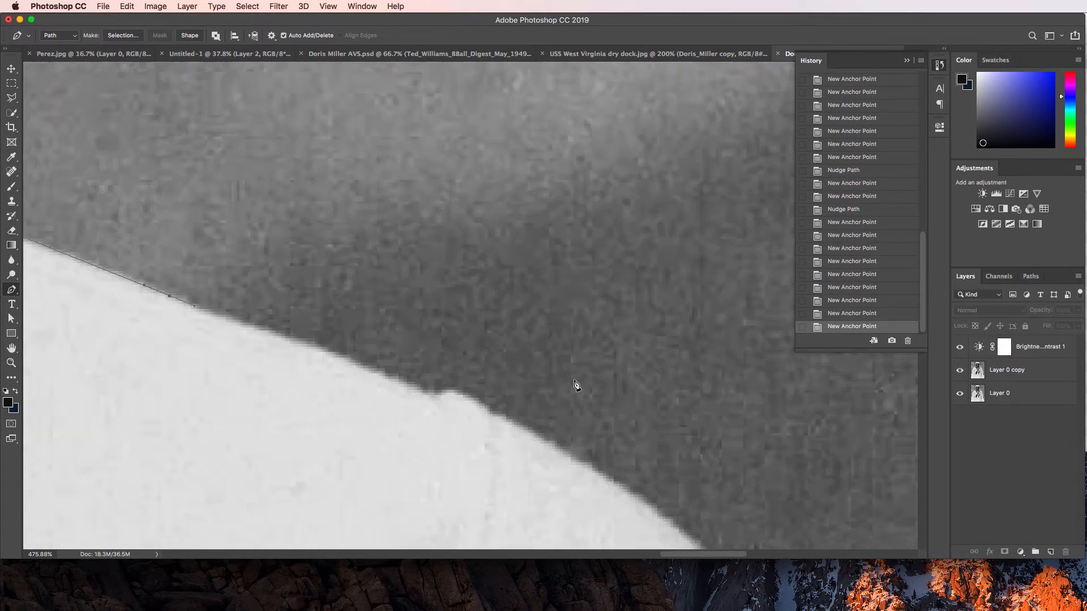
left_click(315, 347)
left_click_drag(317, 351, 338, 358)
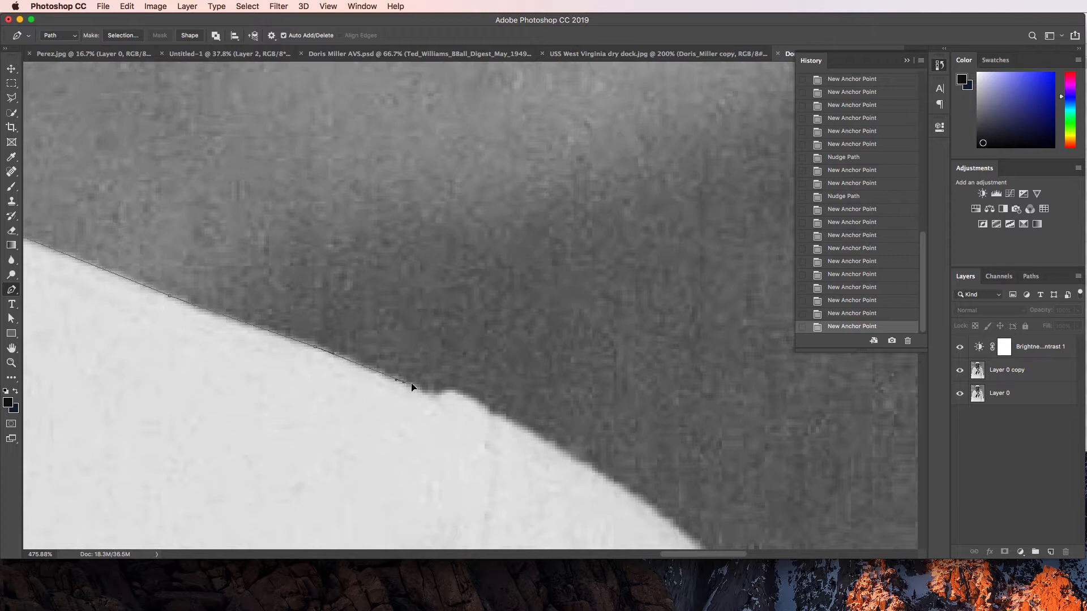
left_click_drag(412, 387, 480, 403)
- Trace the rounded outer shoulder below the bump with curved anchors and nudge the last one right and down onto the edge
scroll(531, 408, "right", 7)
scroll(529, 408, "down", 2)
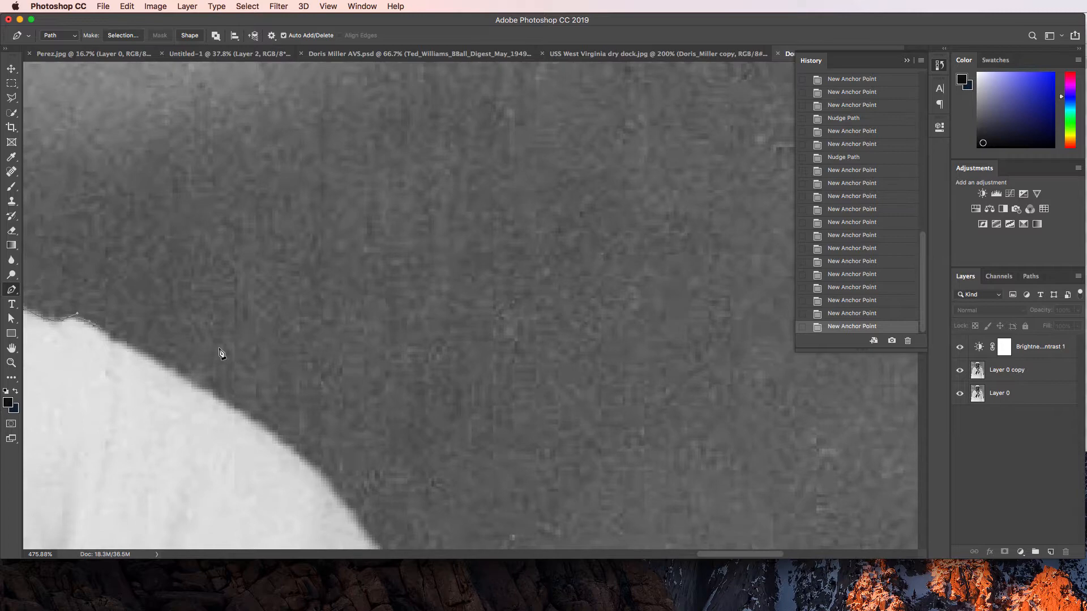
scroll(133, 365, "down", 3)
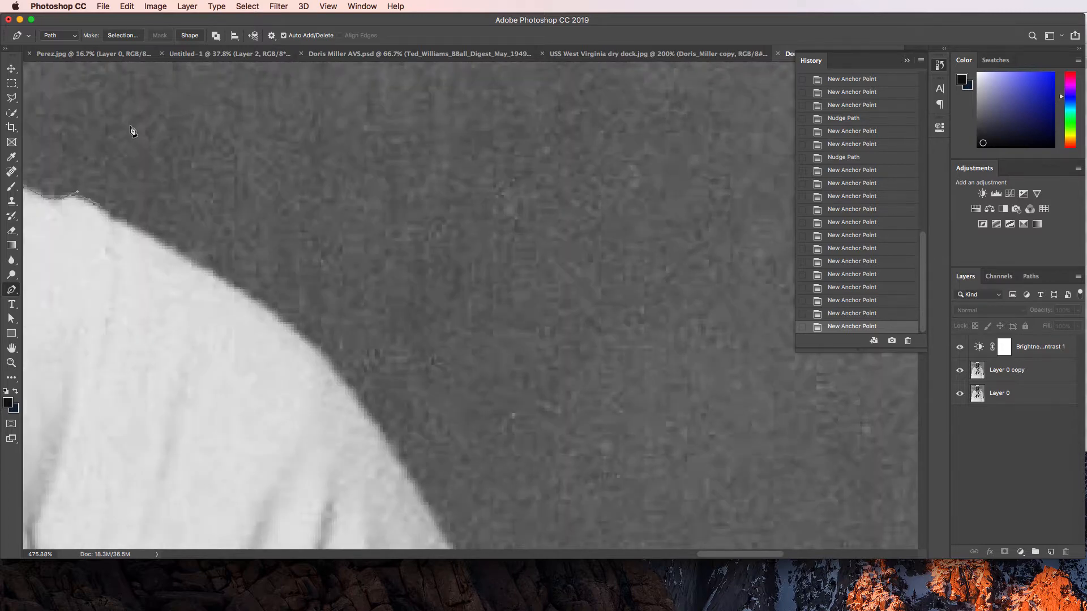
left_click(240, 293)
left_click(266, 309)
scroll(335, 339, "down", 1)
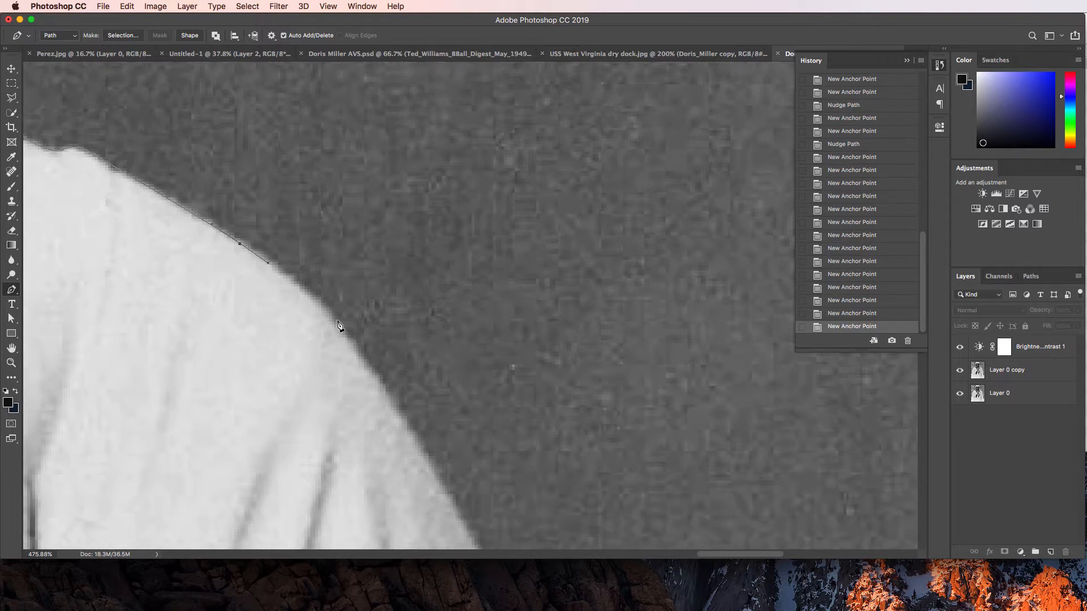
left_click_drag(329, 319, 355, 356)
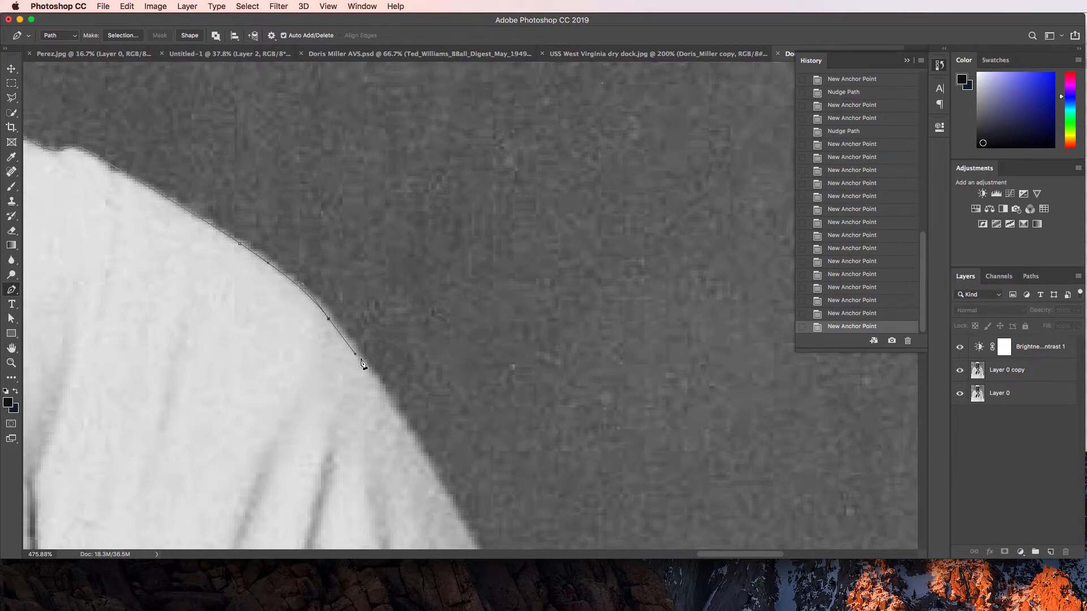
key("Right")
key("Down")
key("Right")
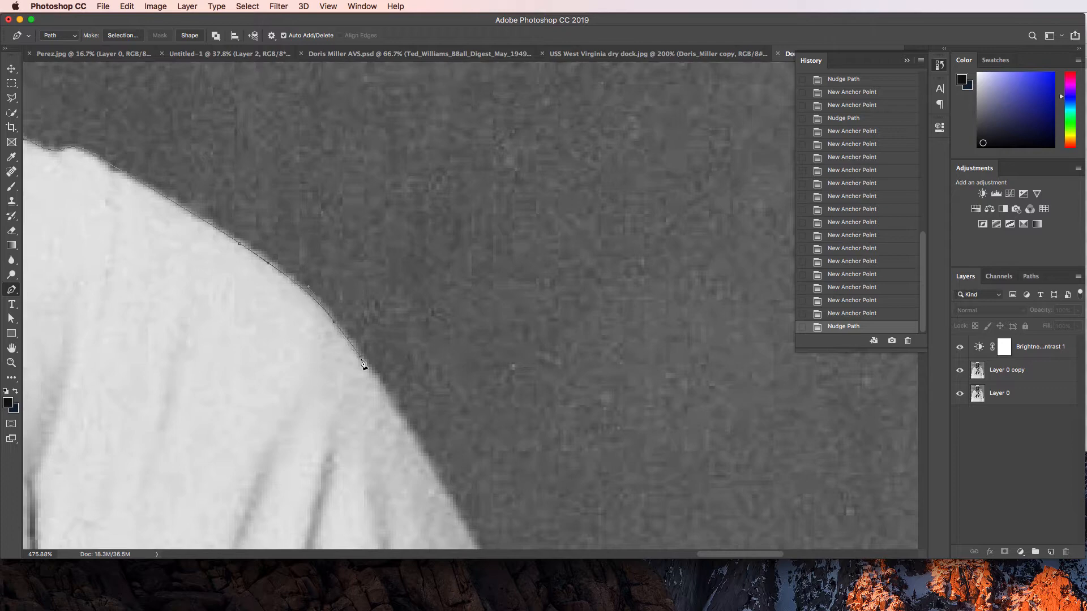
- Trace the upper sleeve's outer edge below the shoulder curve with a run of curved anchors
scroll(369, 366, "down", 5)
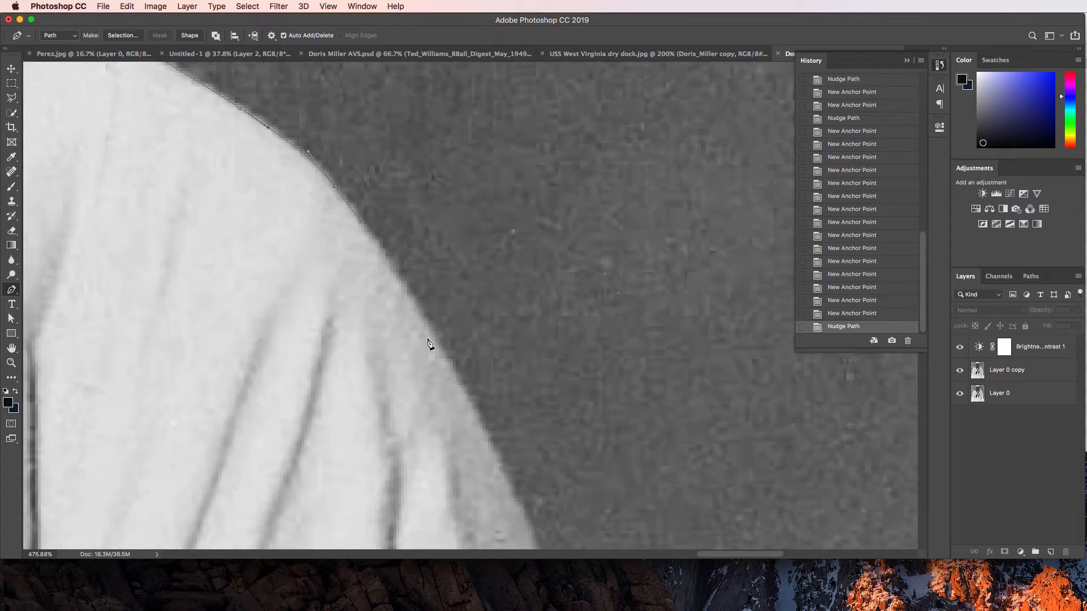
left_click(464, 392)
scroll(509, 376, "down", 6)
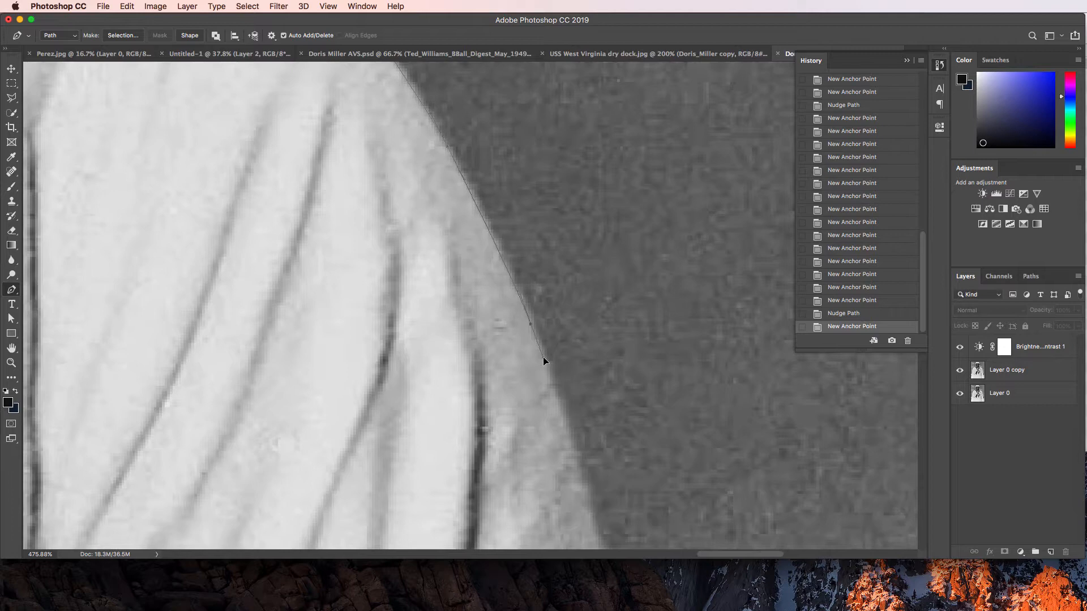
left_click(542, 361)
scroll(543, 362, "down", 3)
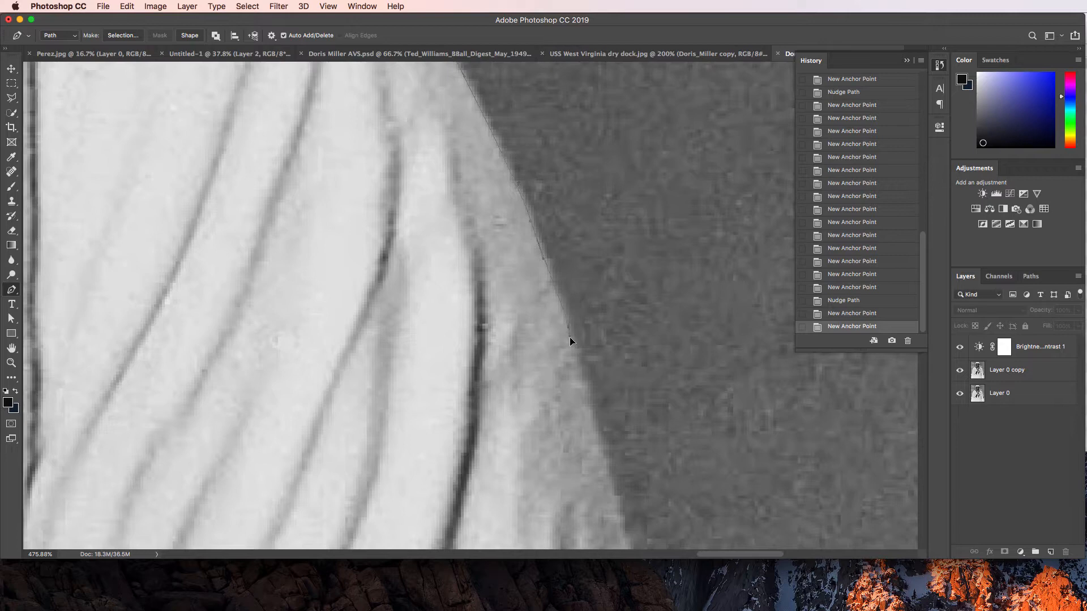
left_click(578, 368)
- Extend the path down the pleated sleeve edge, reshaping one direction handle to follow the edge and nudging the newest anchor right
scroll(578, 367, "down", 6)
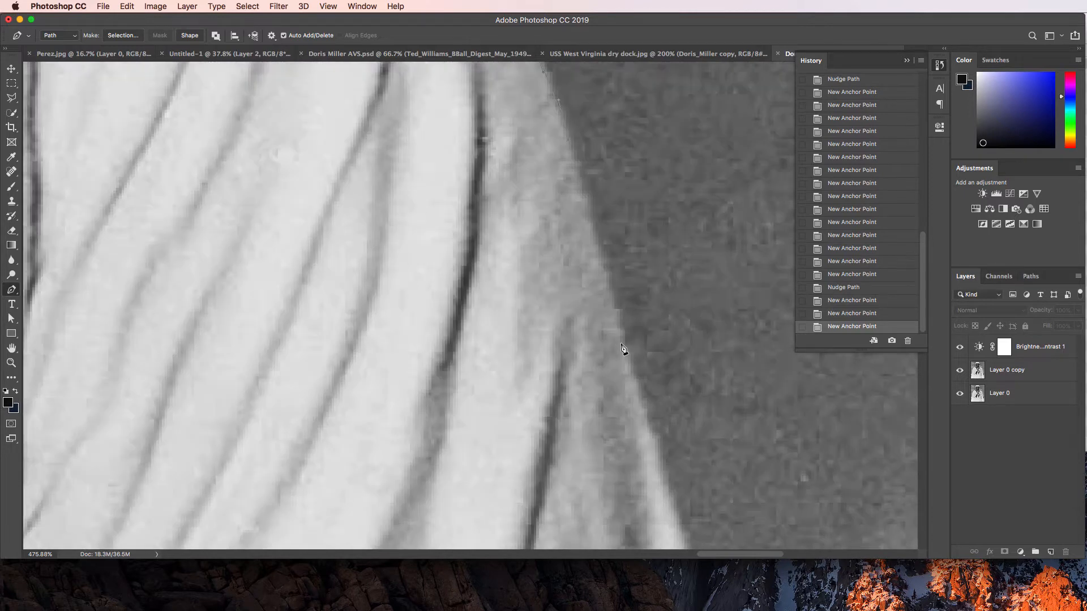
left_click(630, 378)
scroll(629, 377, "down", 4)
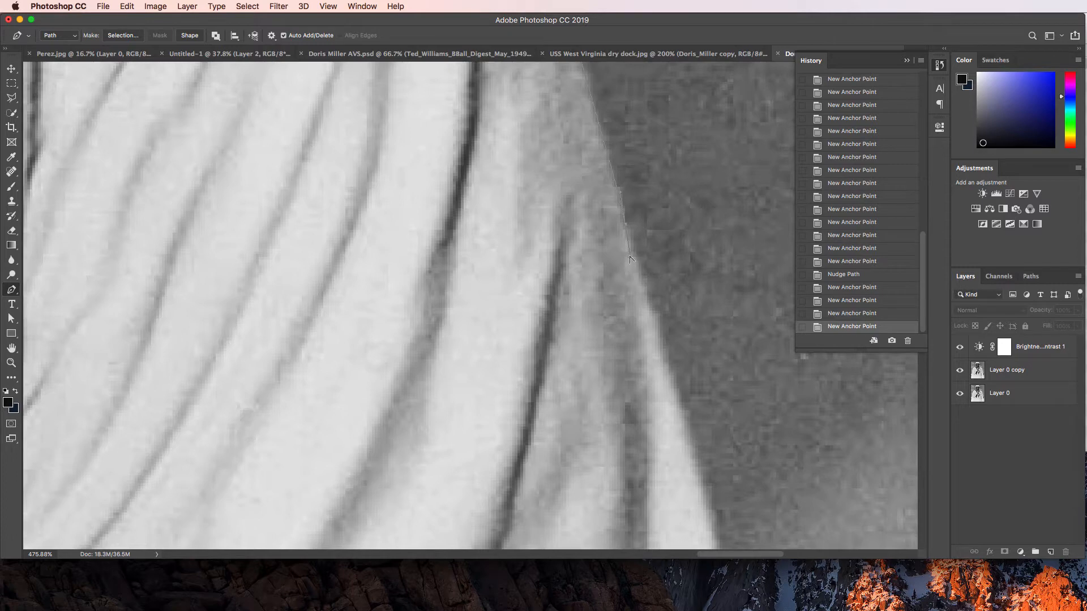
left_click_drag(633, 257, 666, 372)
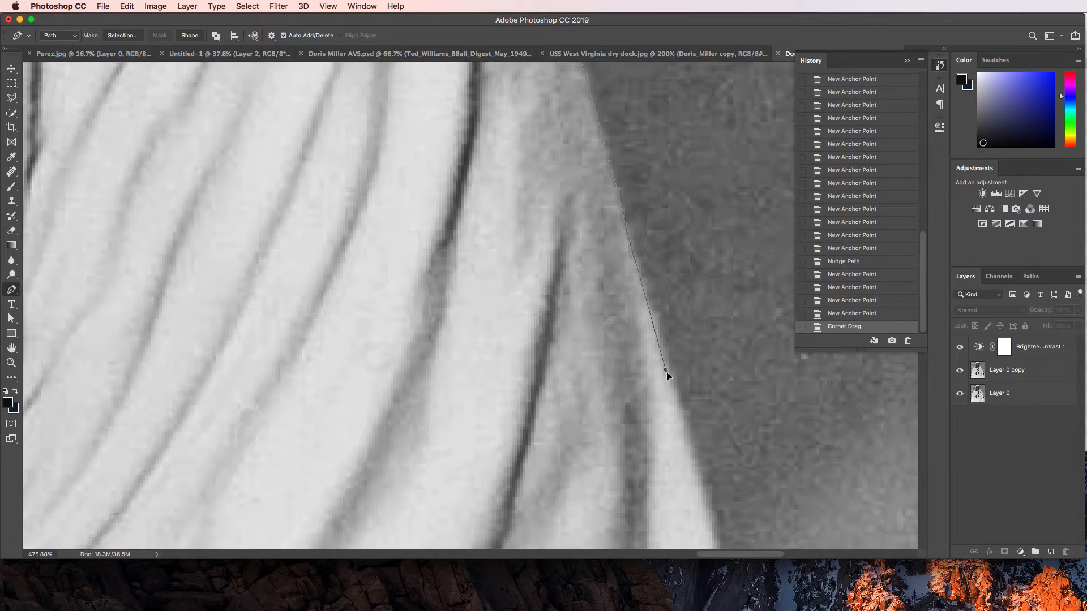
left_click(676, 401)
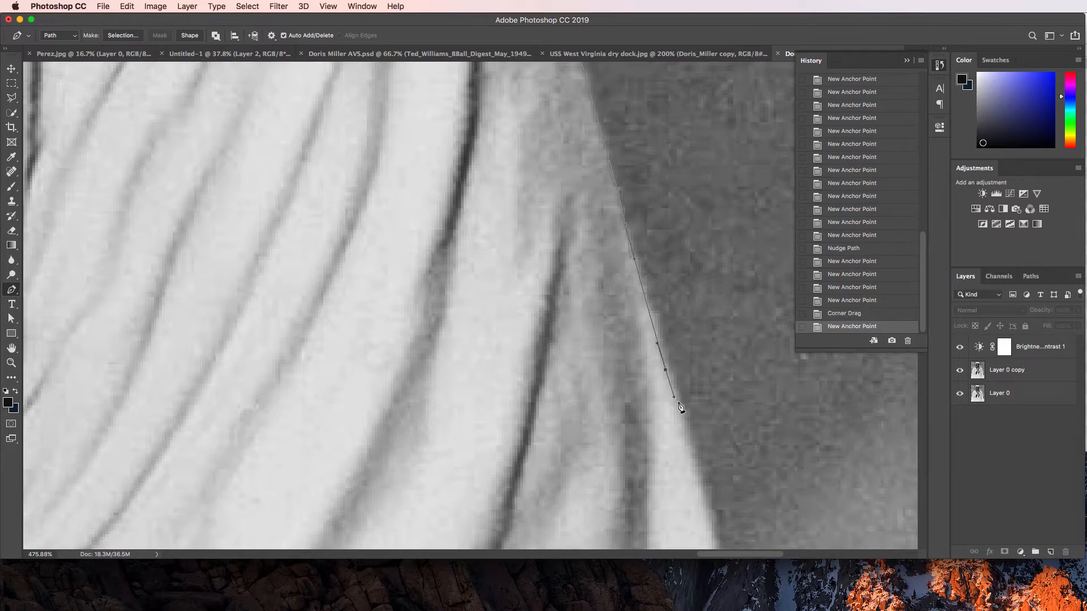
key("Right")
- Add a curved anchor farther down the sleeve's outer edge and nudge it down and right onto the edge
scroll(681, 408, "down", 5)
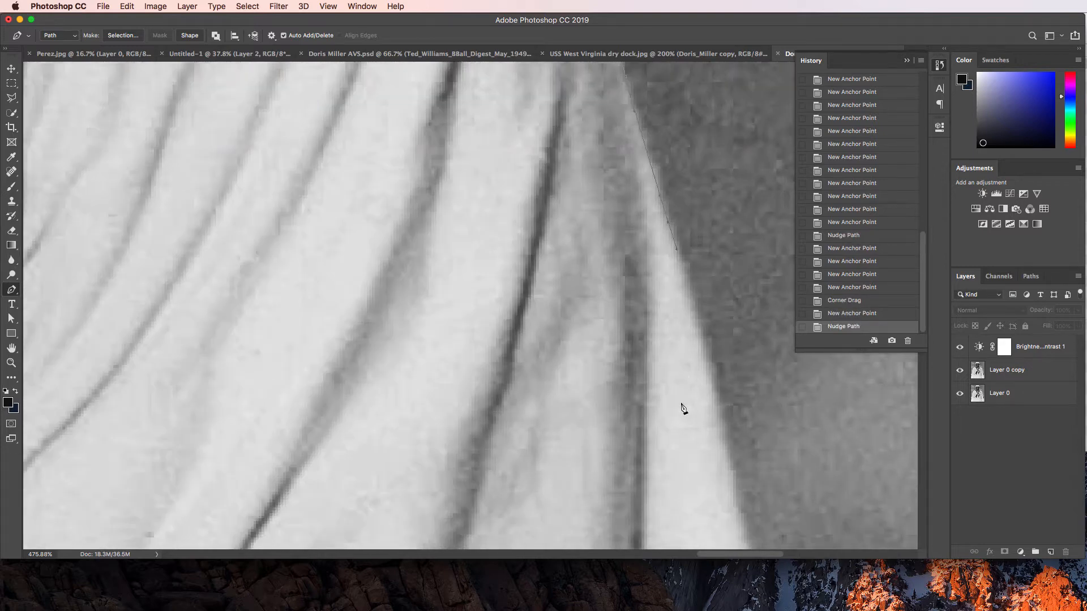
left_click_drag(697, 254, 708, 281)
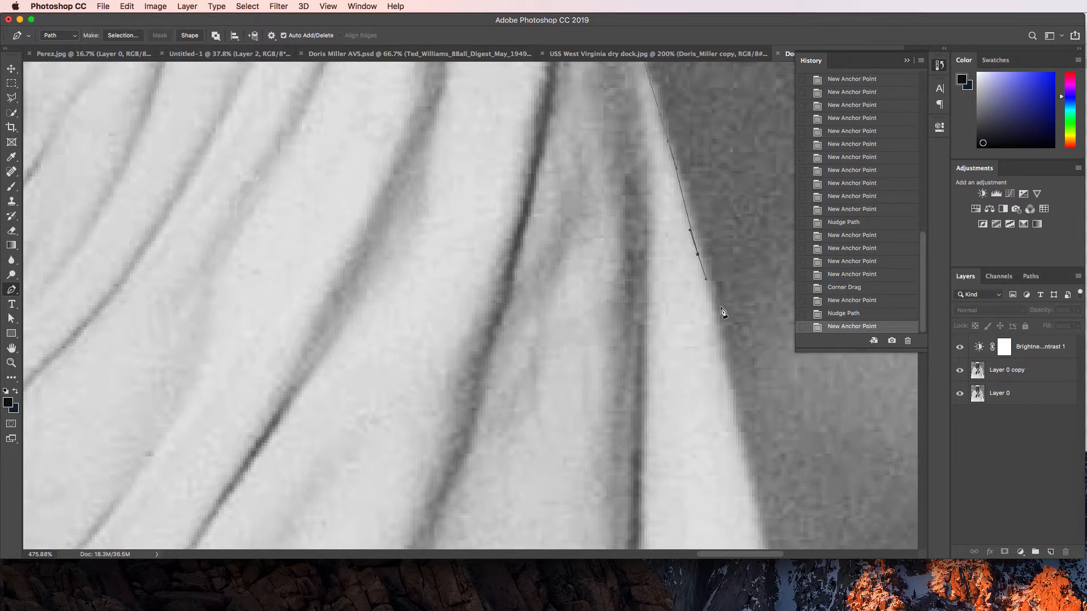
key("Down")
key("Right")
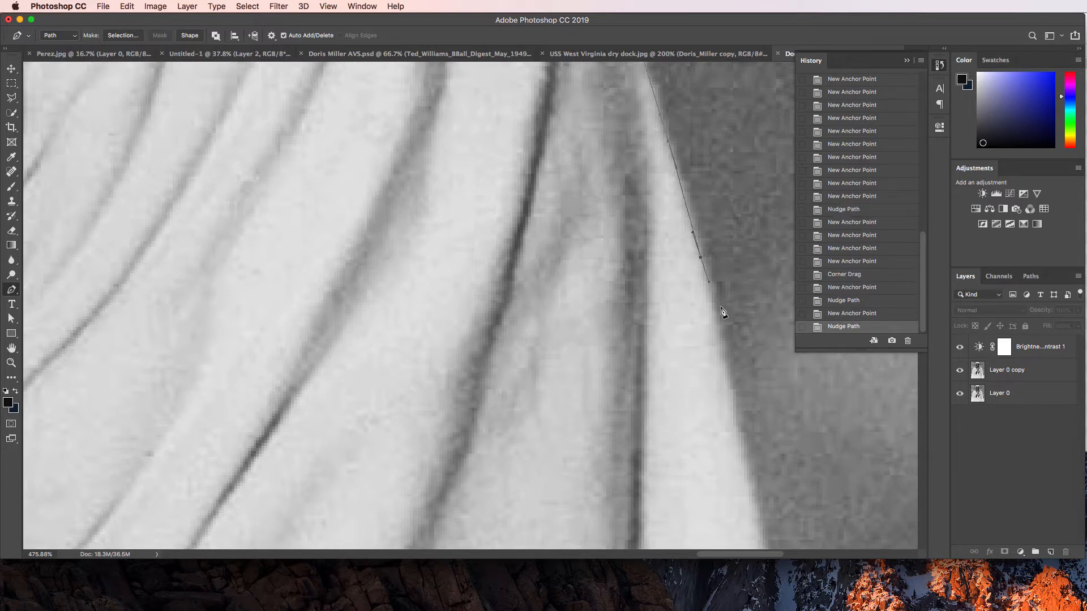
- Place two more curved anchors along the bright outer fold of the sleeve and nudge the second one right
scroll(728, 388, "down", 4)
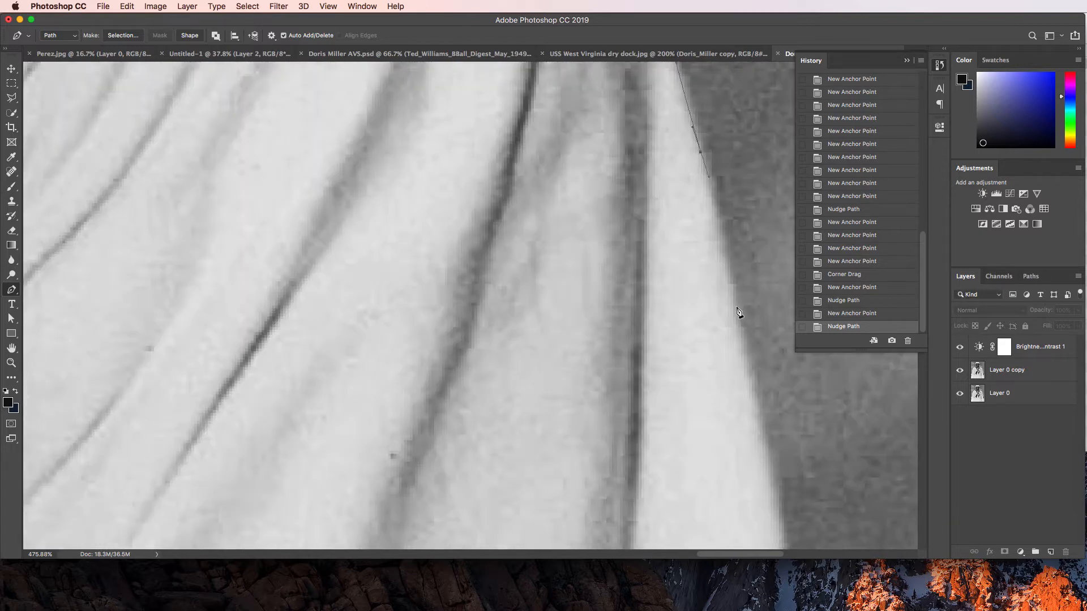
left_click_drag(732, 297, 737, 325)
left_click(738, 324)
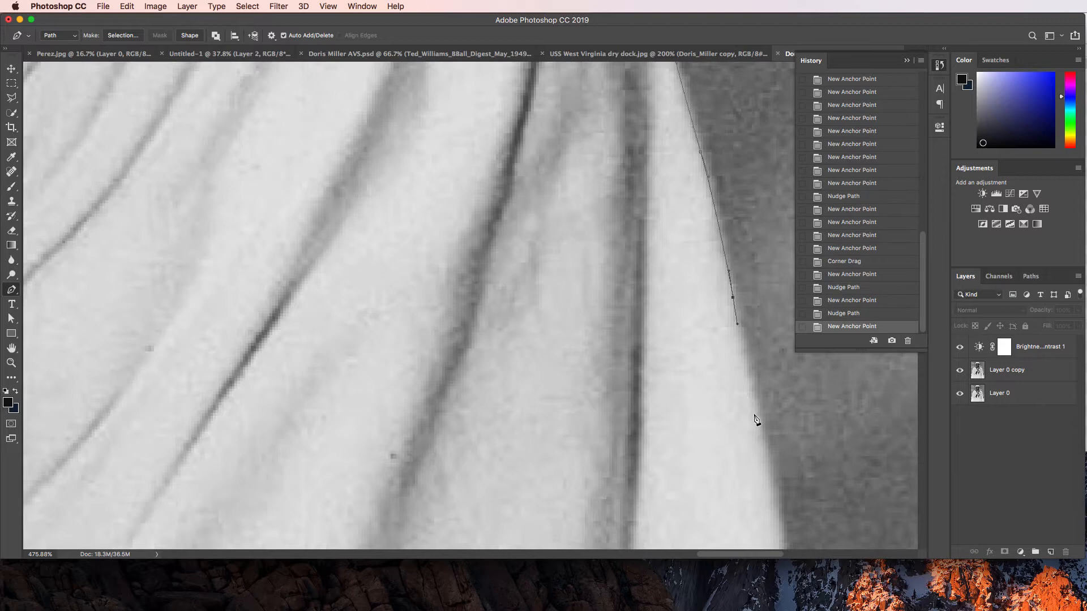
left_click_drag(758, 422, 762, 447)
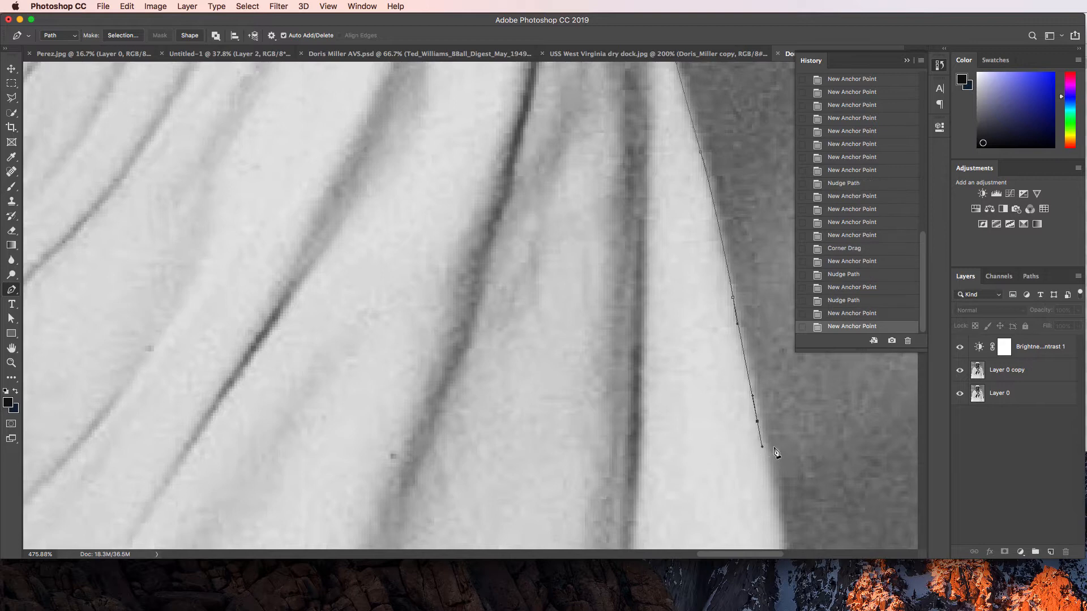
key("Right")
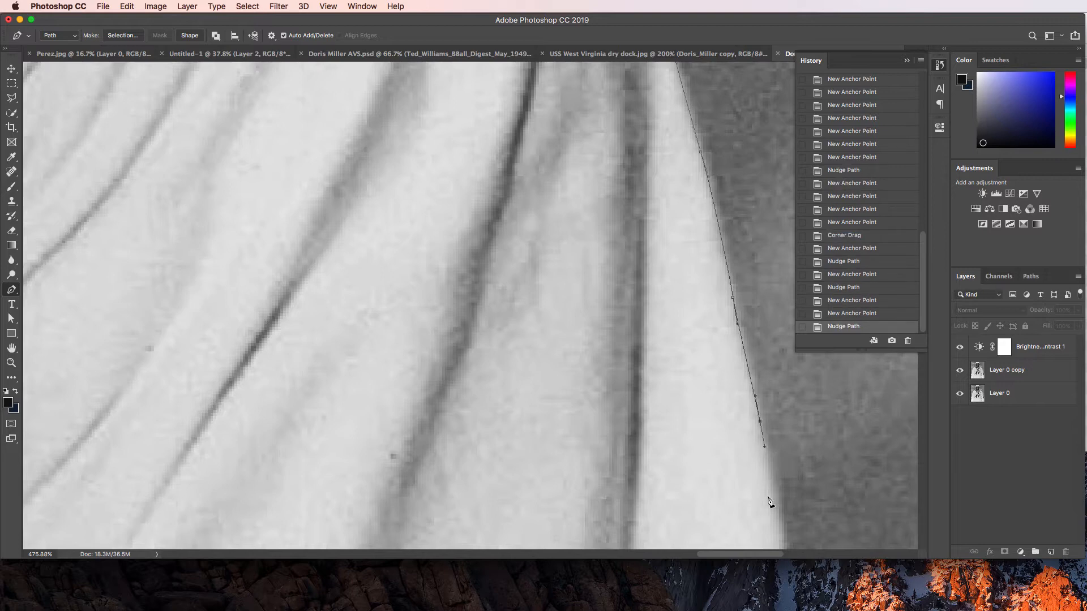
- Add a curved anchor where the sleeve edge turns nearly vertical, nudge it right and adjust its outgoing handle along the edge
scroll(770, 502, "right", 2)
scroll(769, 453, "down", 5)
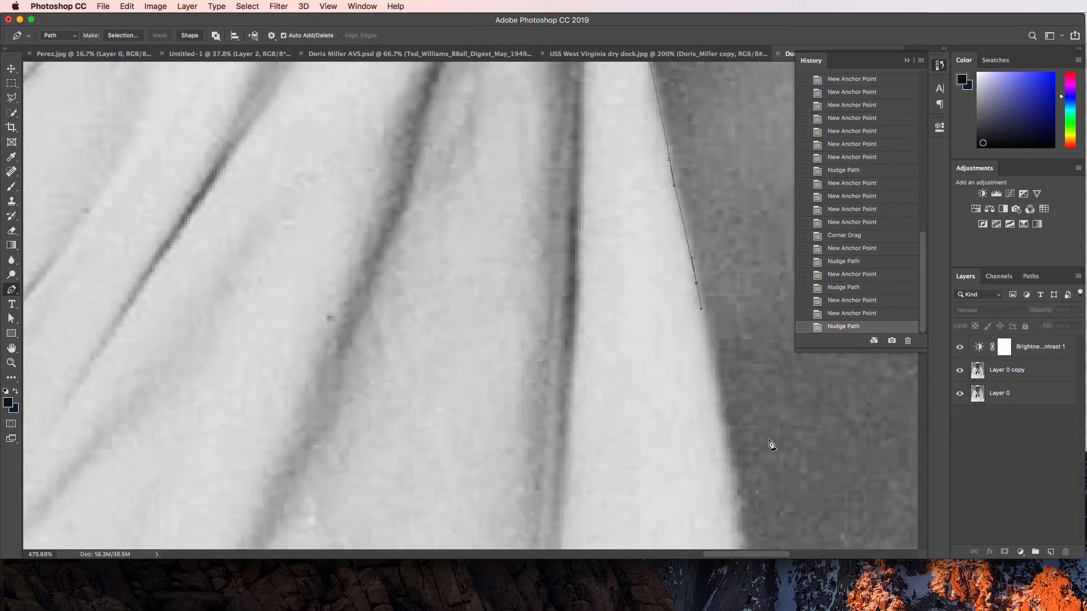
scroll(769, 443, "down", 5)
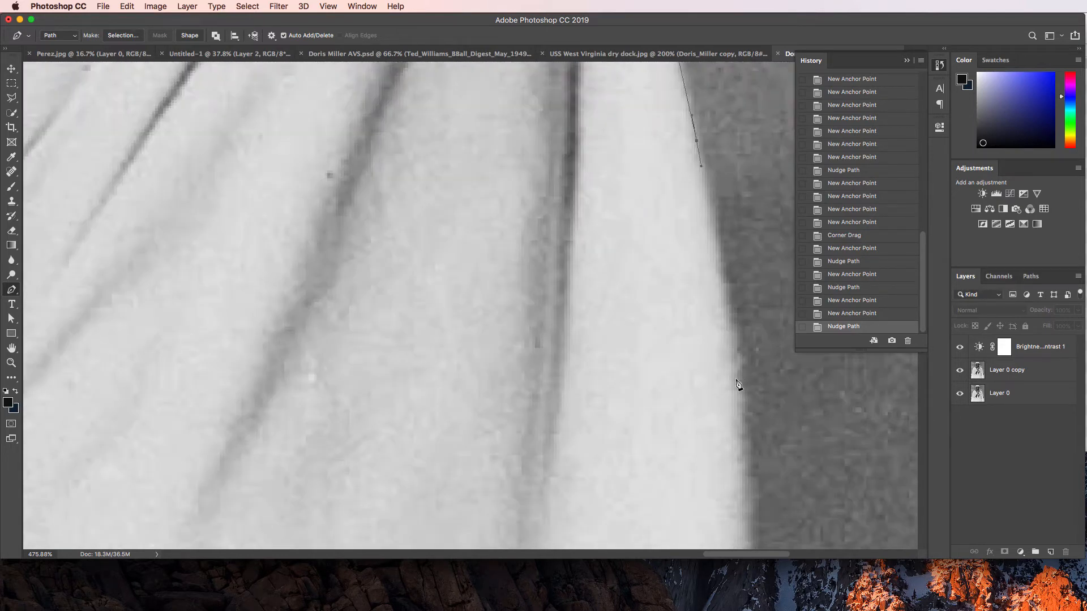
left_click_drag(735, 383, 734, 452)
key("Right")
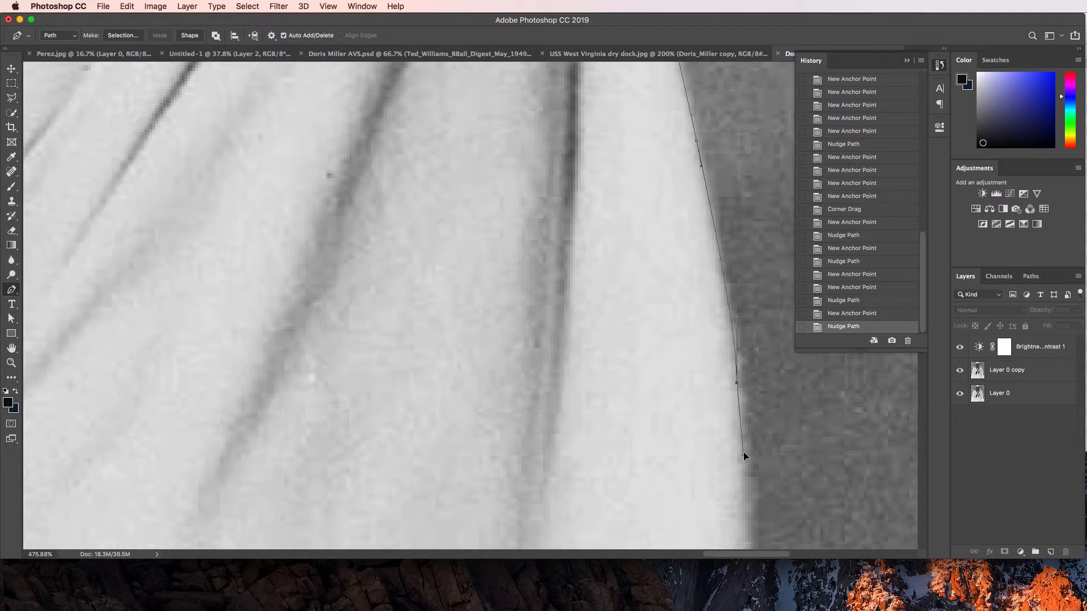
left_click(743, 453)
- Add an anchor at the end of the near-vertical sleeve edge, where the dark crease begins
scroll(746, 451, "down", 10)
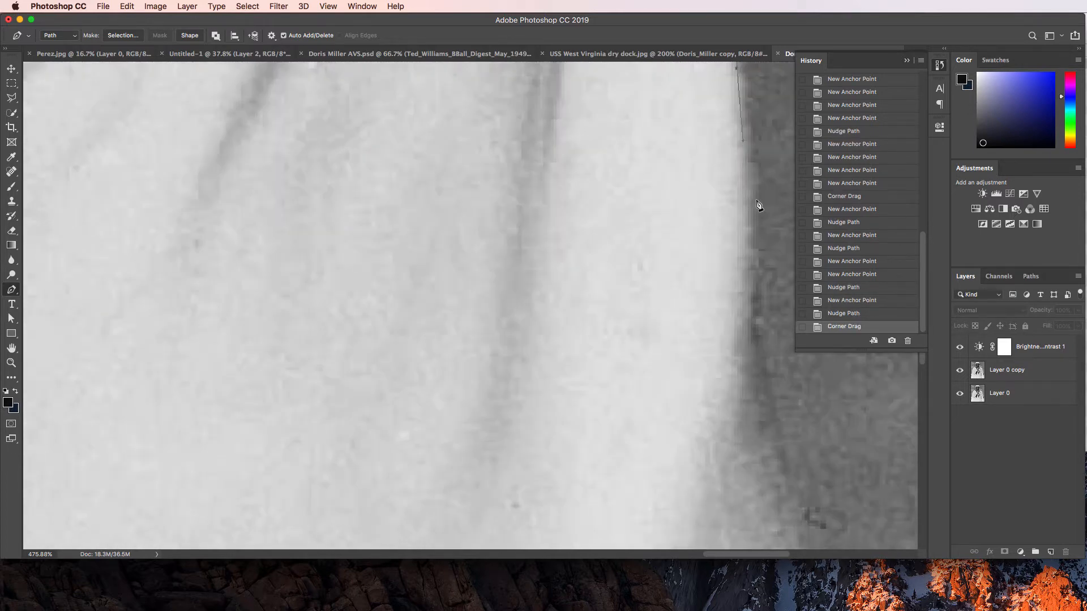
left_click(754, 295)
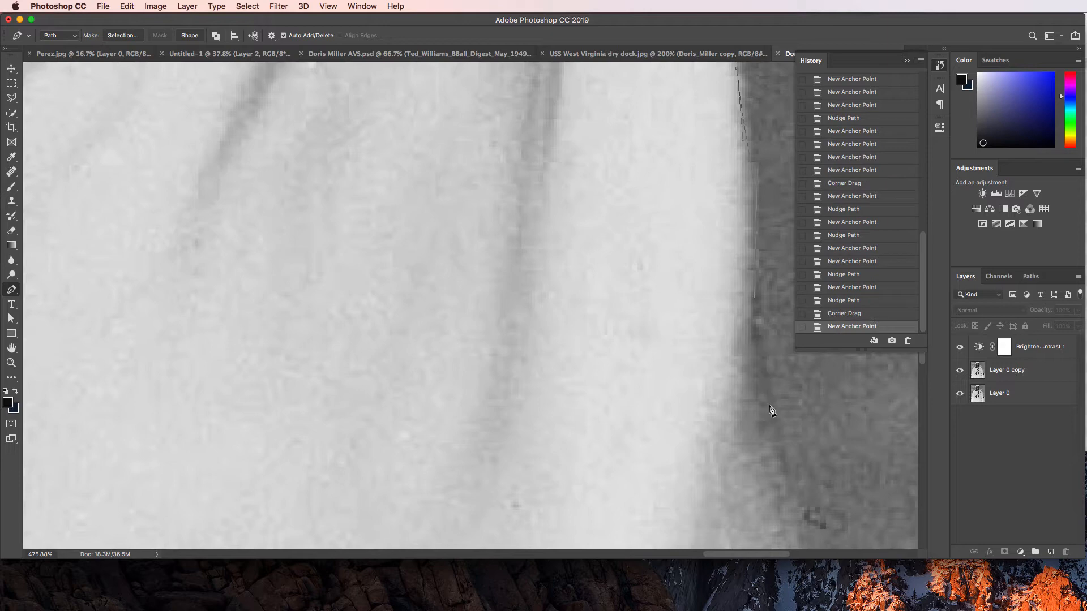
scroll(780, 379, "down", 8)
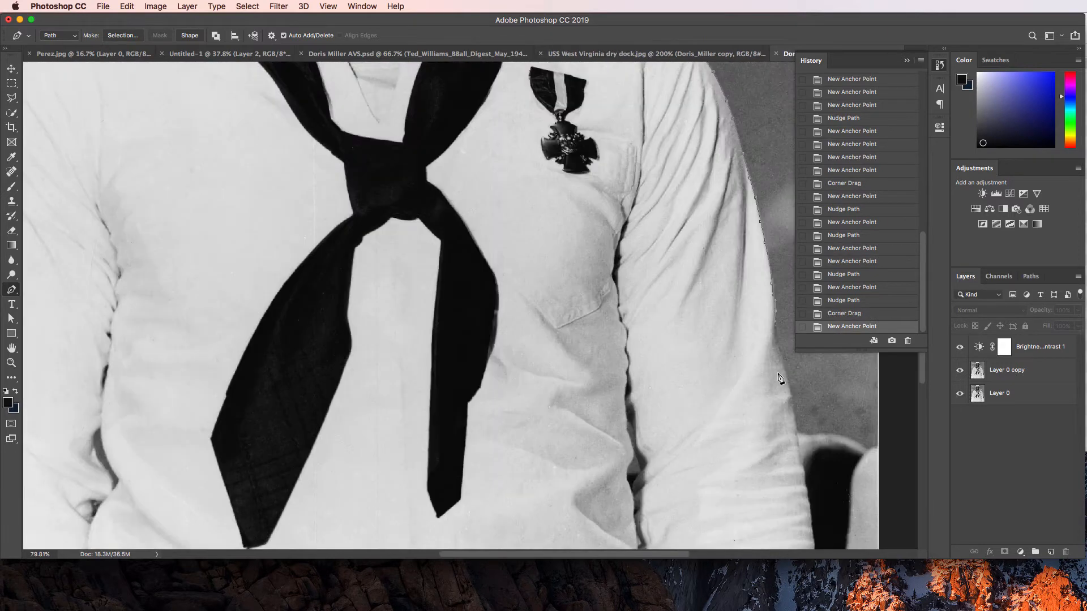
scroll(780, 378, "up", 4)
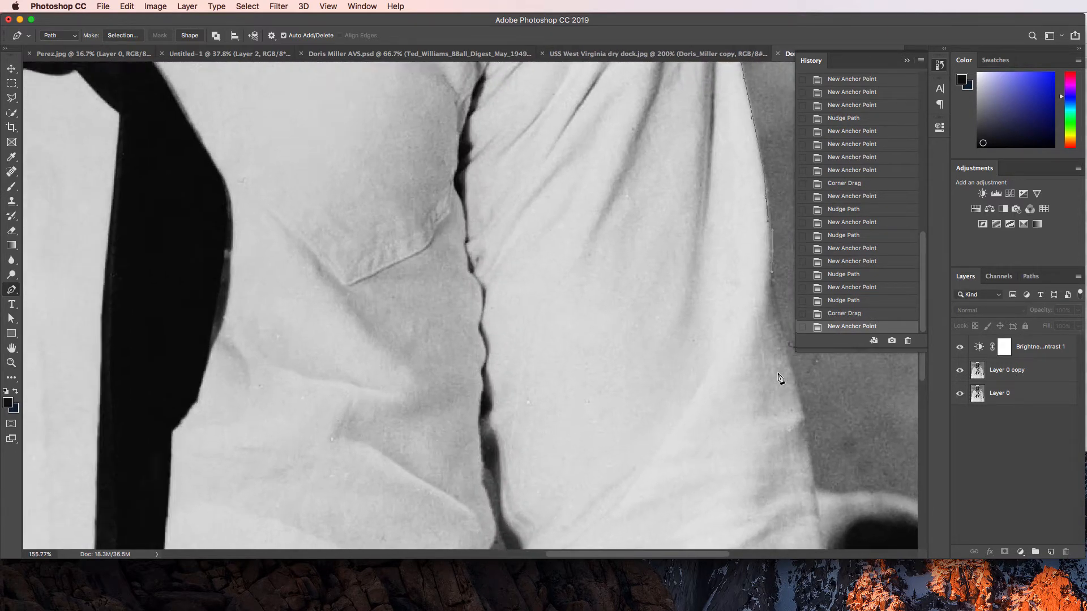
scroll(780, 378, "up", 6)
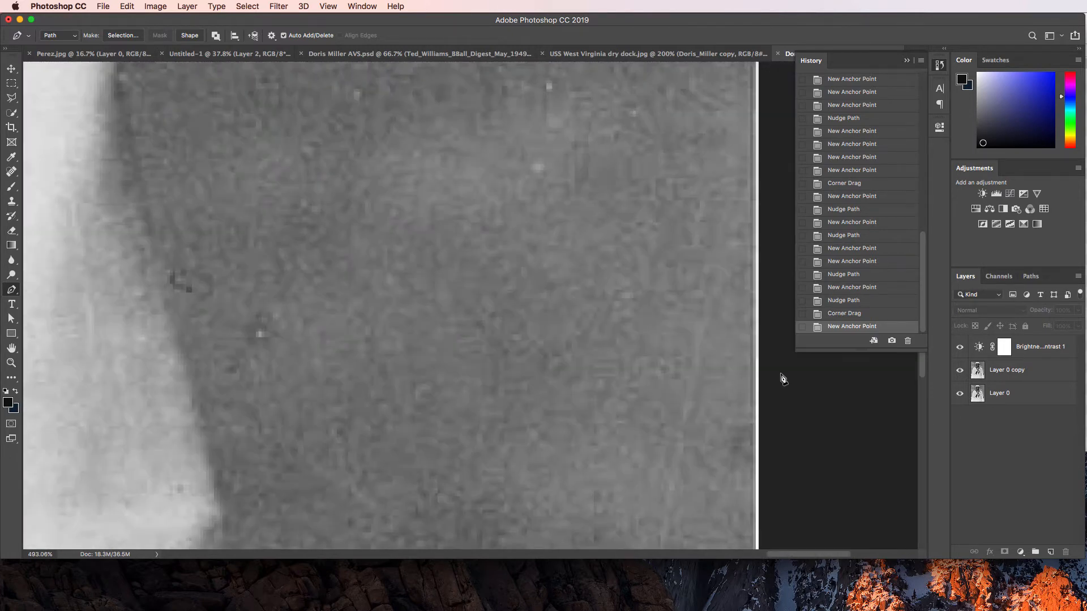
scroll(555, 335, "left", 10)
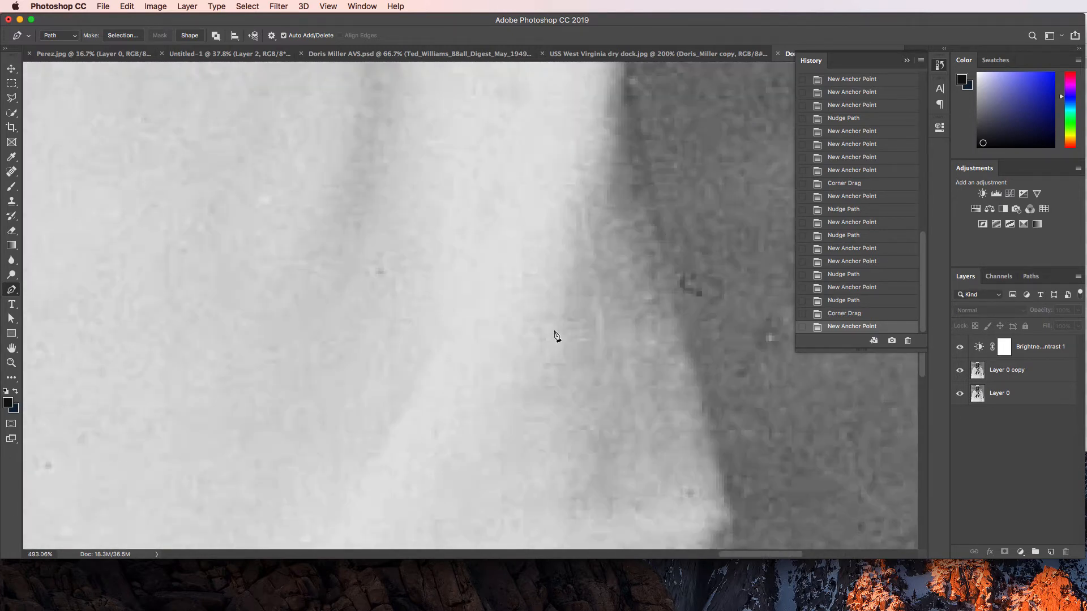
- Add a curved anchor on the sleeve's outer edge beside the dark crease and adjust its outgoing handle along the edge
scroll(555, 335, "up", 3)
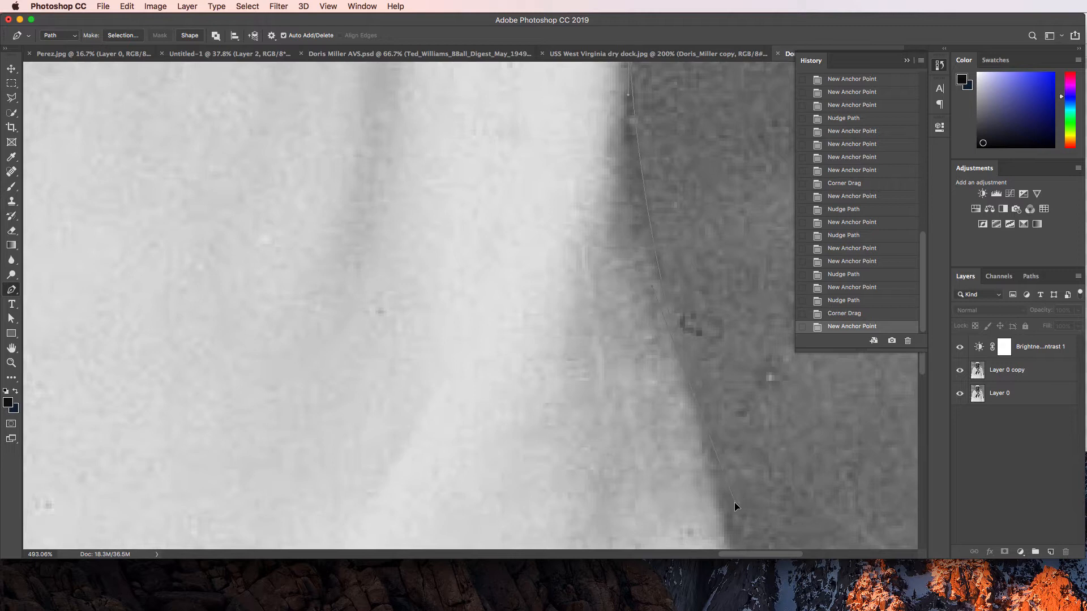
left_click(735, 502)
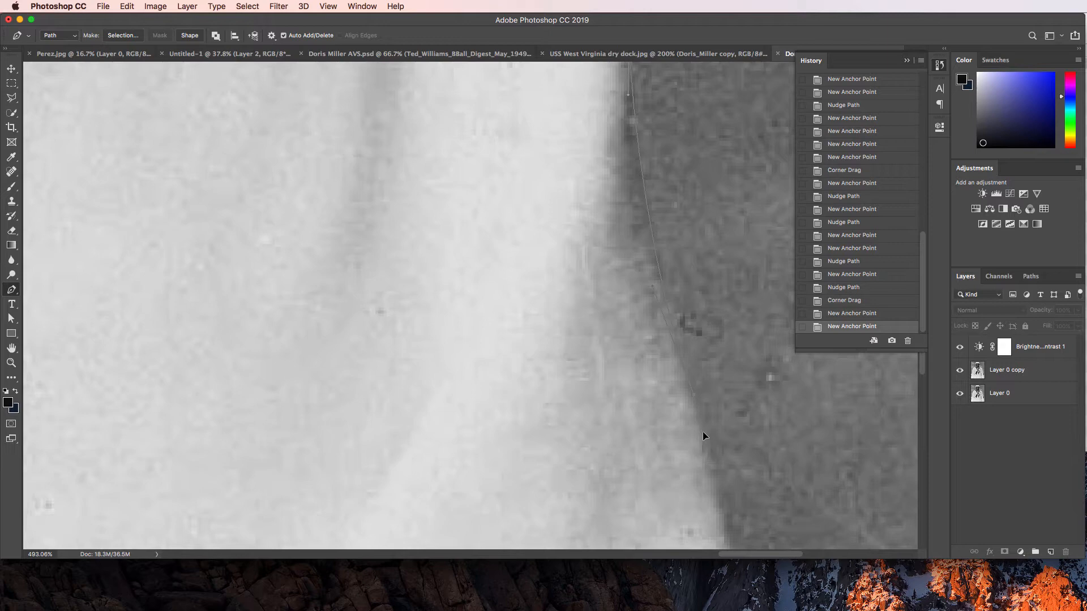
left_click_drag(700, 429, 702, 431)
scroll(715, 428, "down", 3)
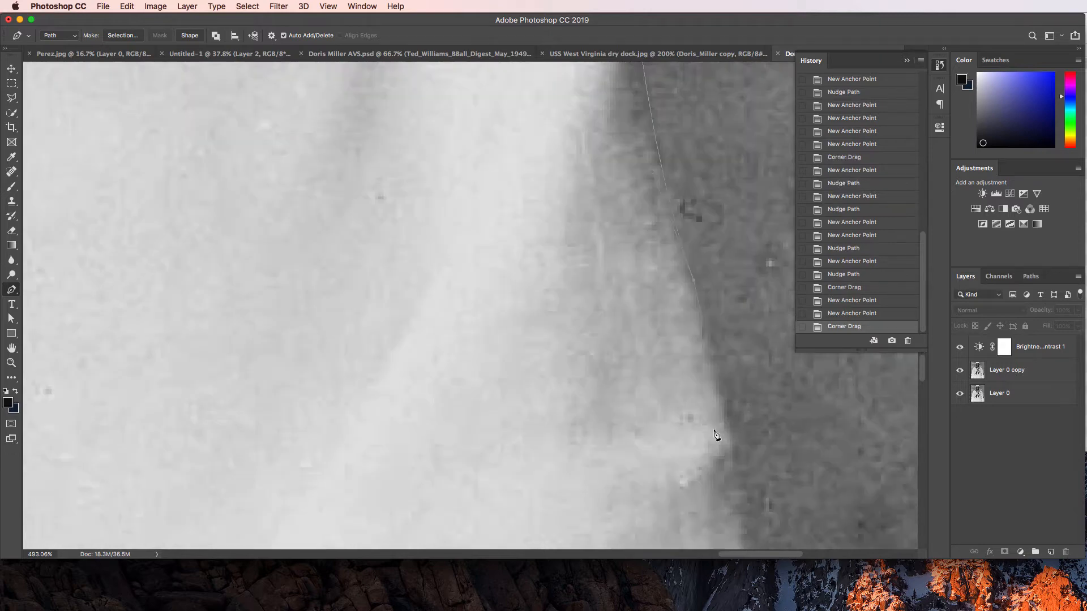
- Add a curved anchor at the small bright bulge on the sleeve edge and another a little below it
scroll(712, 383, "up", 1)
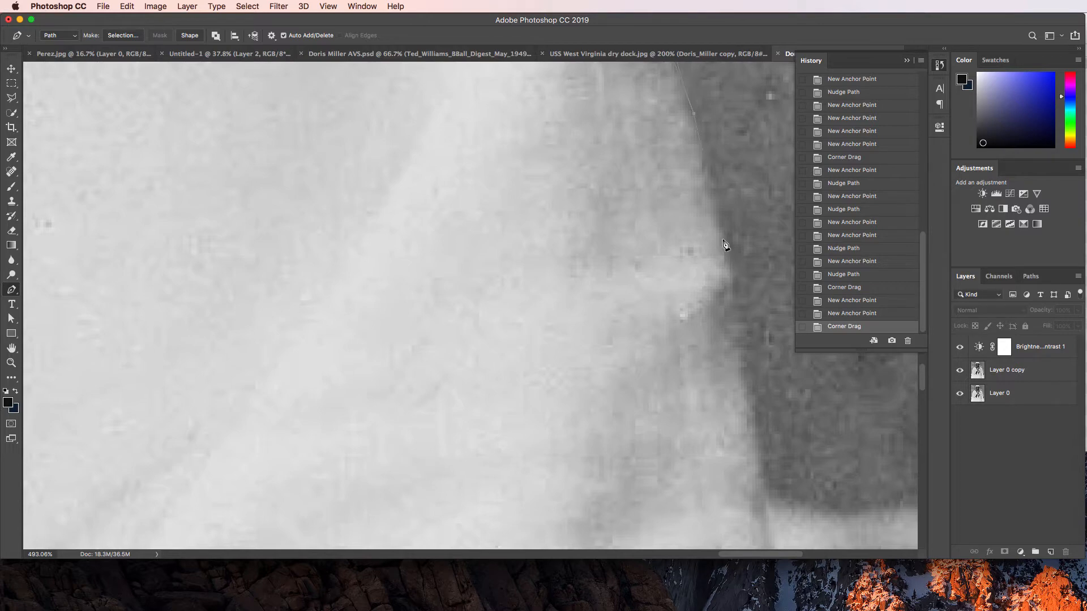
left_click_drag(721, 252, 722, 266)
scroll(723, 270, "down", 3)
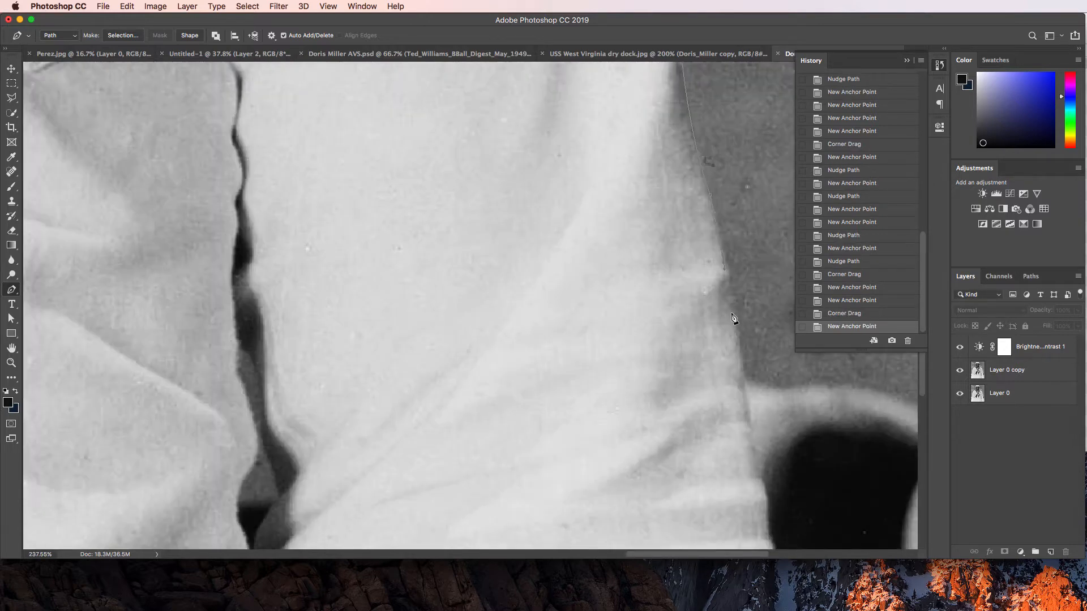
left_click(738, 347)
- Add an anchor on the sleeve edge just above where the light curved band meets the sleeve
scroll(741, 340, "down", 3)
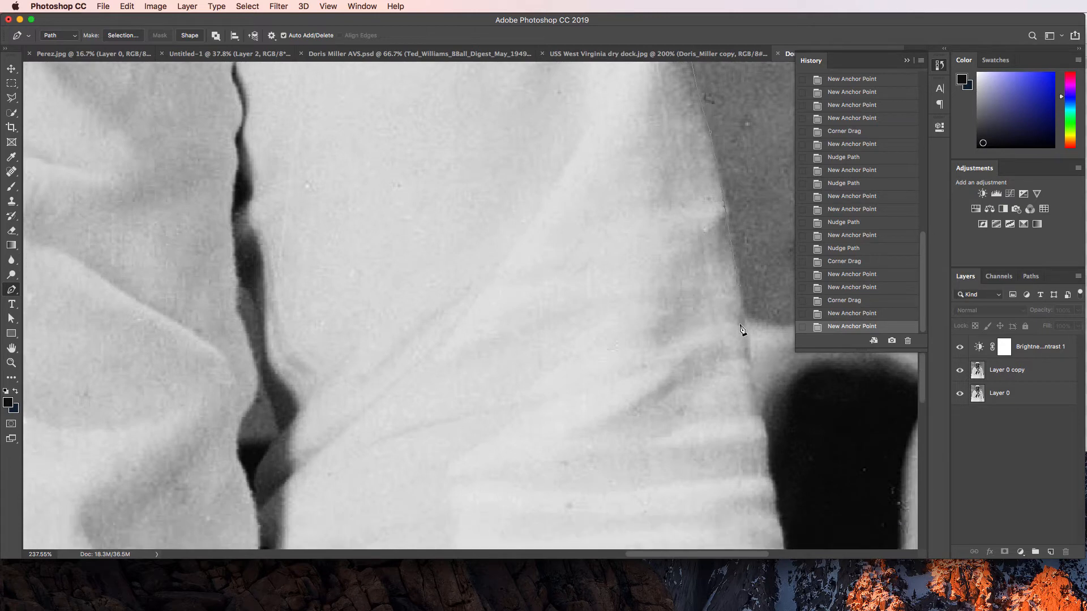
scroll(740, 328, "down", 1)
scroll(745, 311, "down", 2)
scroll(745, 311, "up", 8)
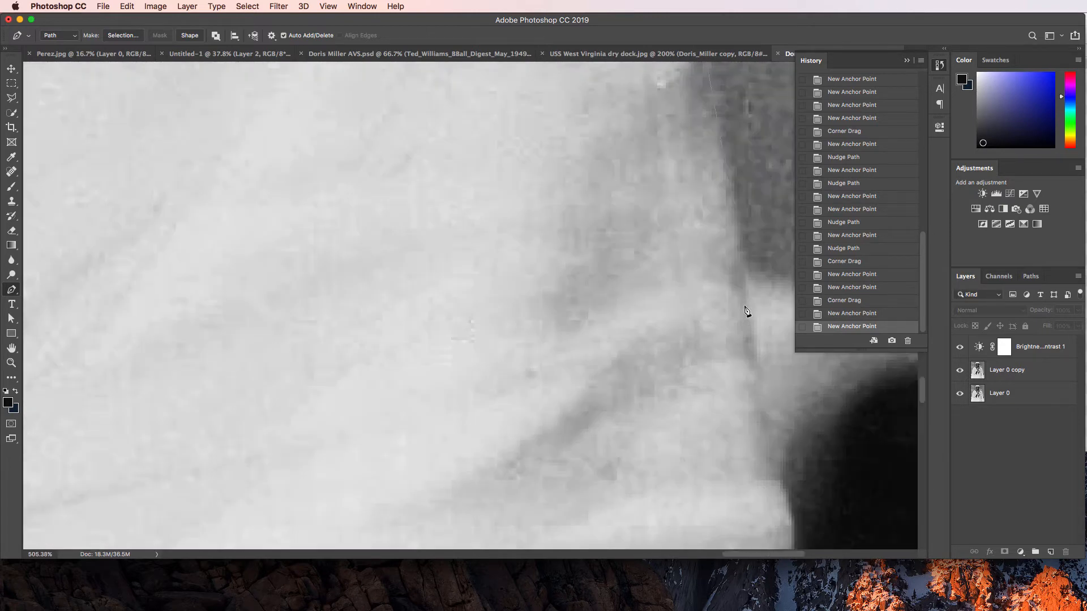
scroll(745, 311, "down", 1)
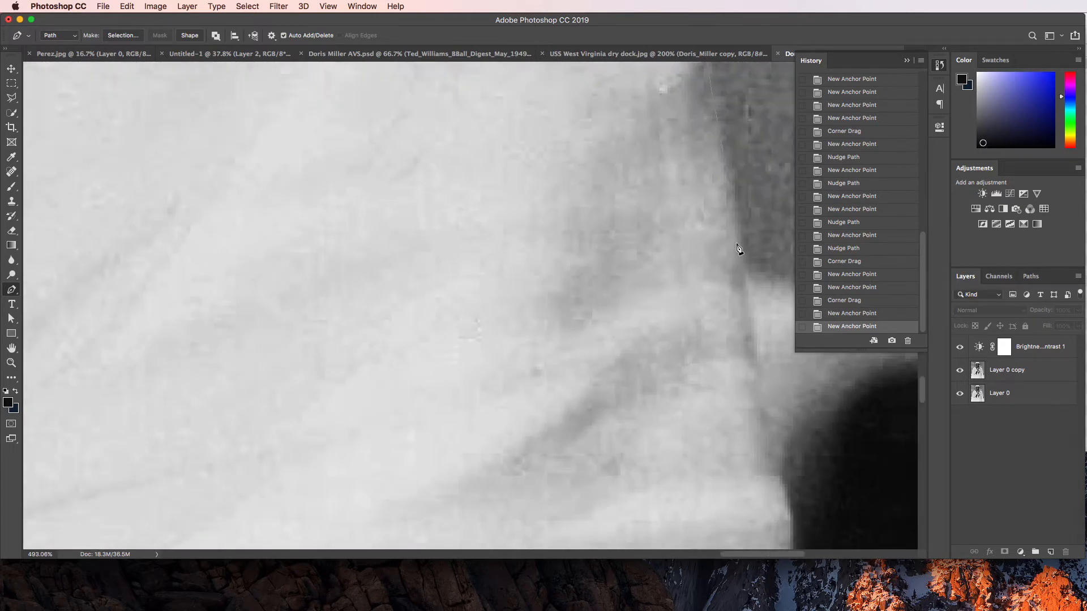
left_click(738, 263)
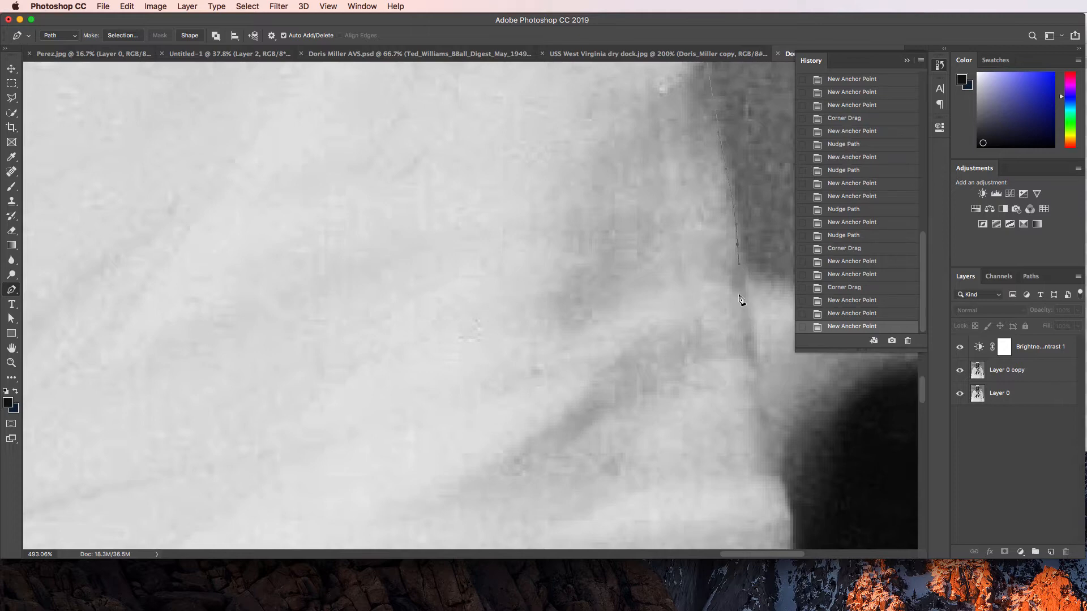
- Add three closely spaced anchors down the sleeve edge where it crosses the light curved band
left_click(746, 297)
left_click(749, 305)
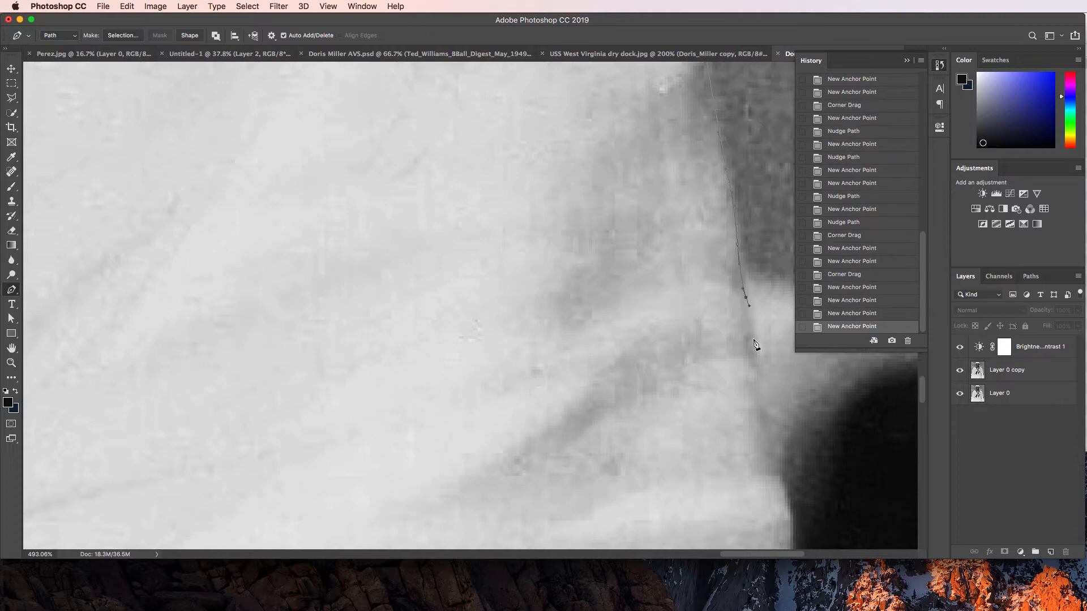
left_click(753, 346)
left_click(757, 367)
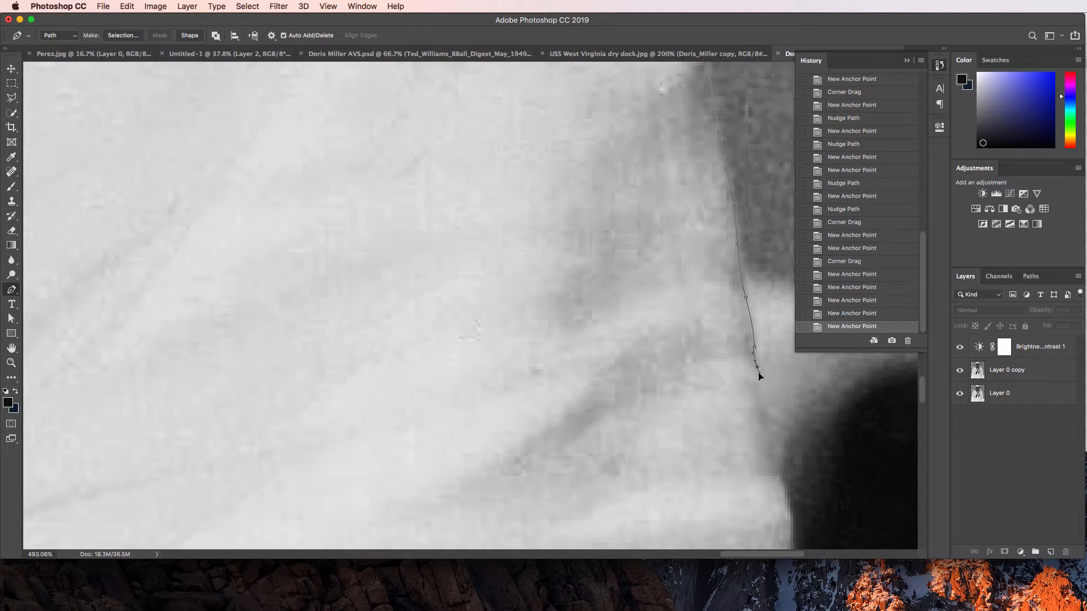
left_click(759, 373)
- Continue the path with three anchors down the shaded sleeve edge to where the black gap meets the sleeve
scroll(774, 393, "down", 3)
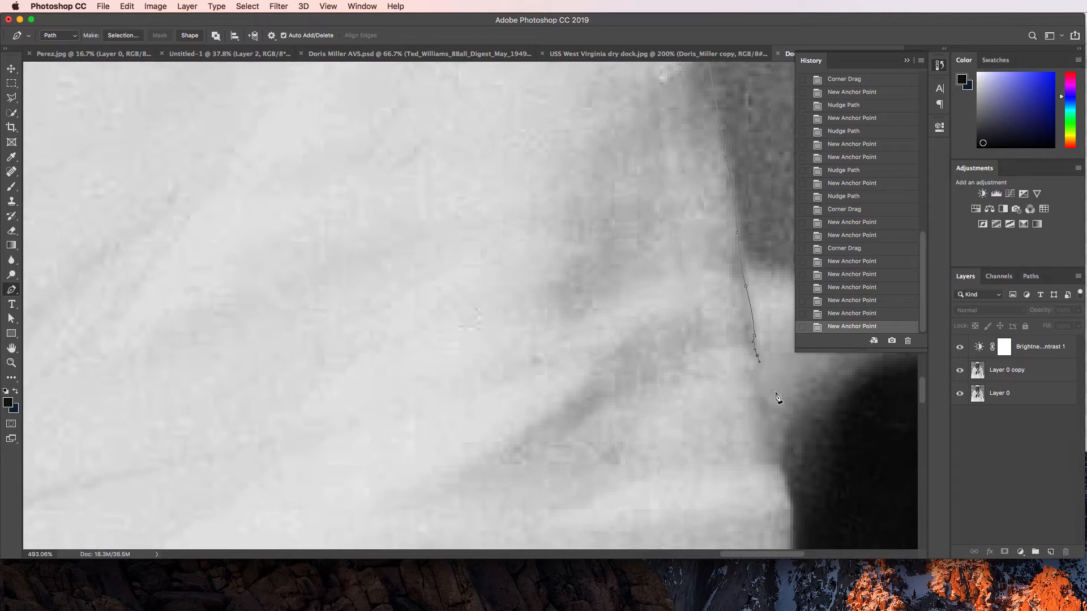
scroll(769, 373, "down", 1)
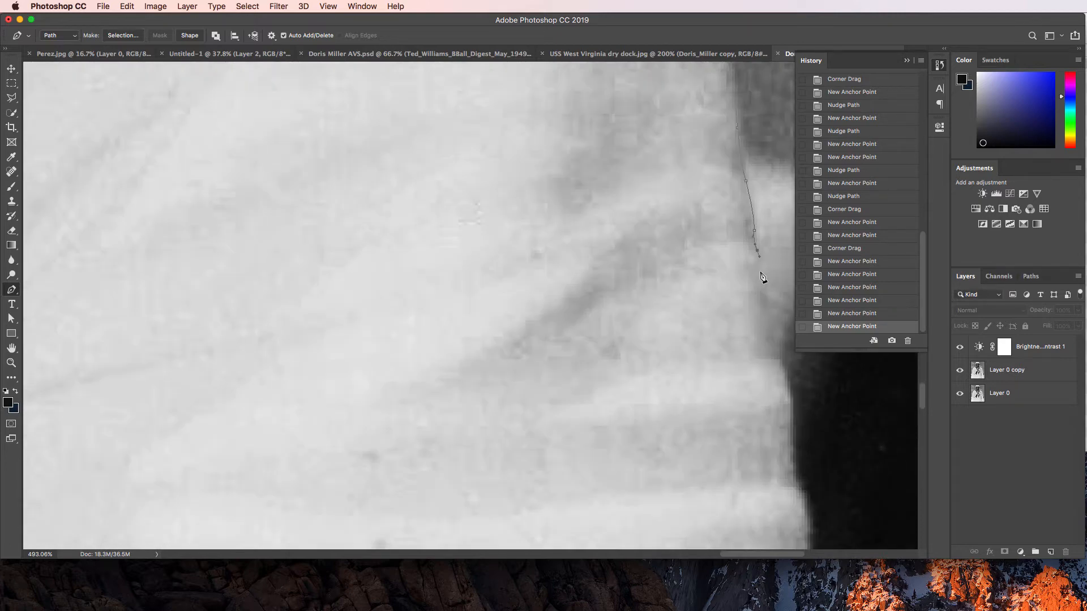
left_click(760, 273)
left_click(762, 280)
scroll(771, 306, "down", 1)
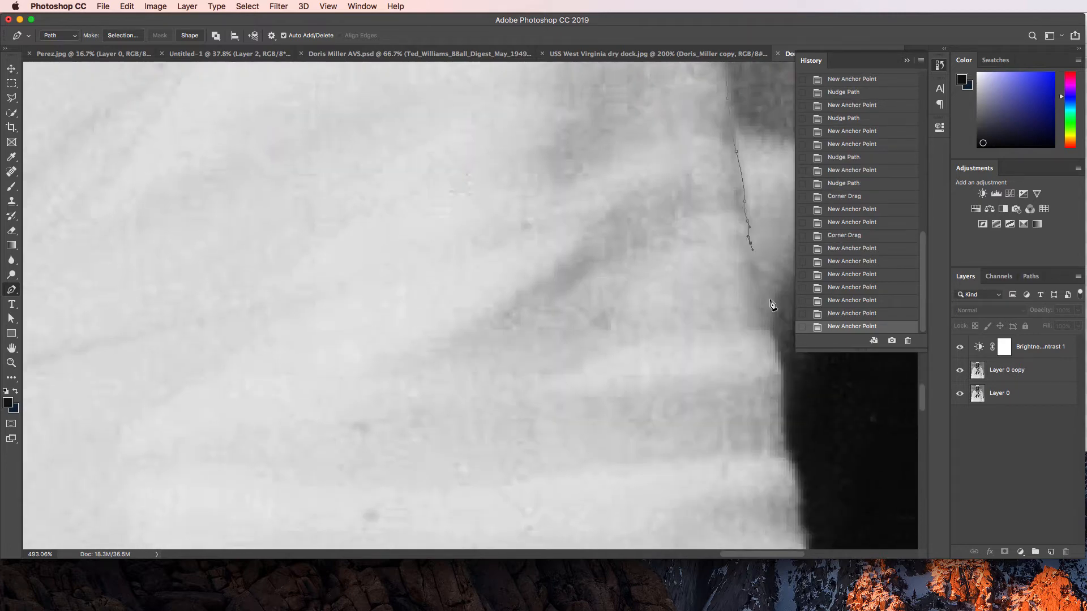
scroll(566, 272, "right", 5)
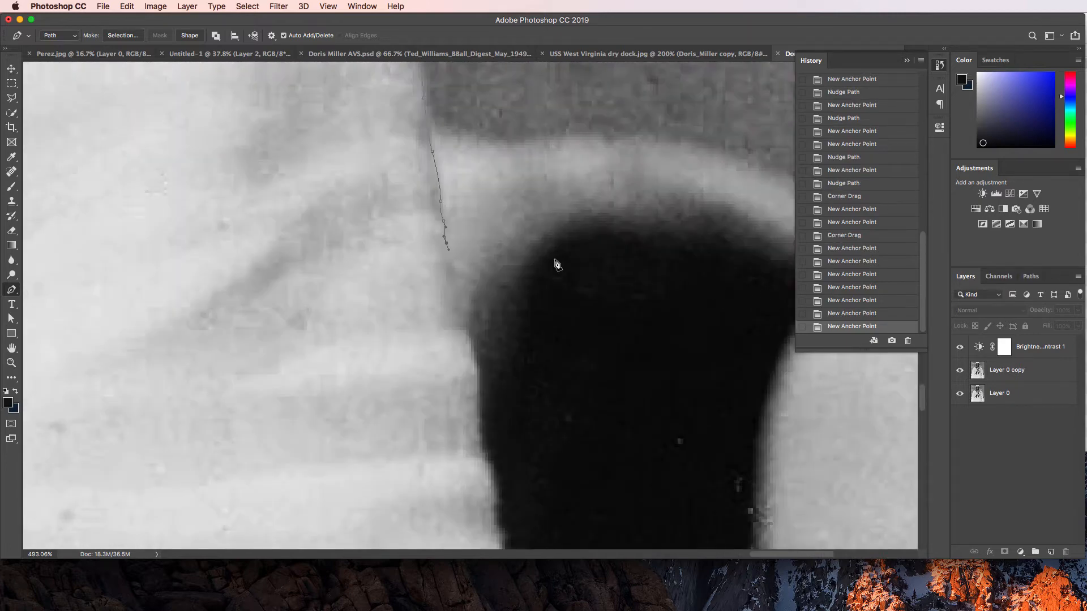
left_click(463, 295)
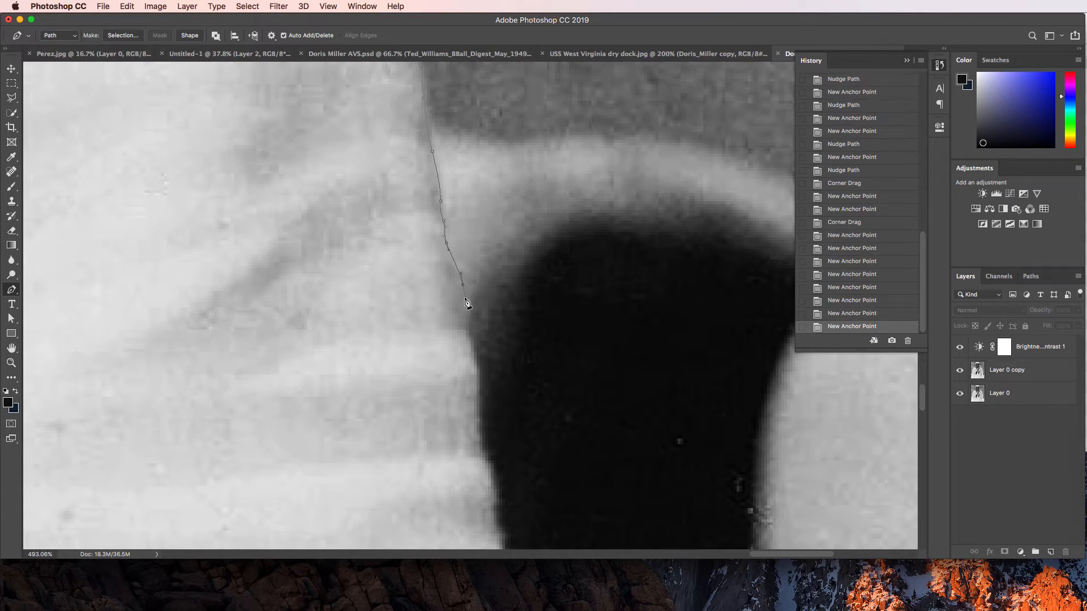
left_click(468, 343)
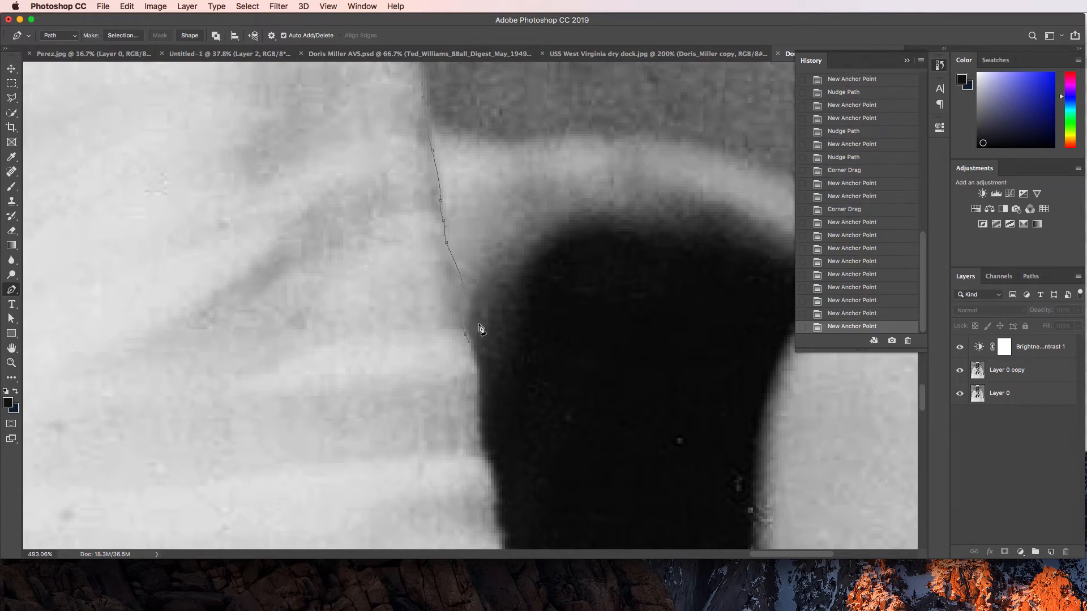
- Add two anchors along the sleeve's border with the black gap, down to the next bright fold
scroll(478, 320, "down", 2)
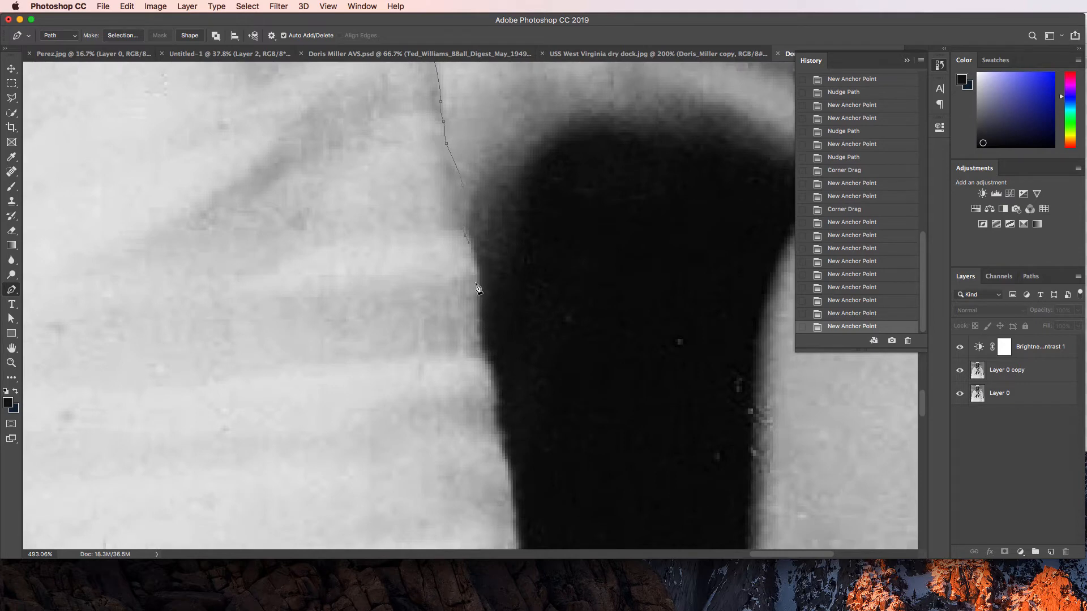
left_click(474, 297)
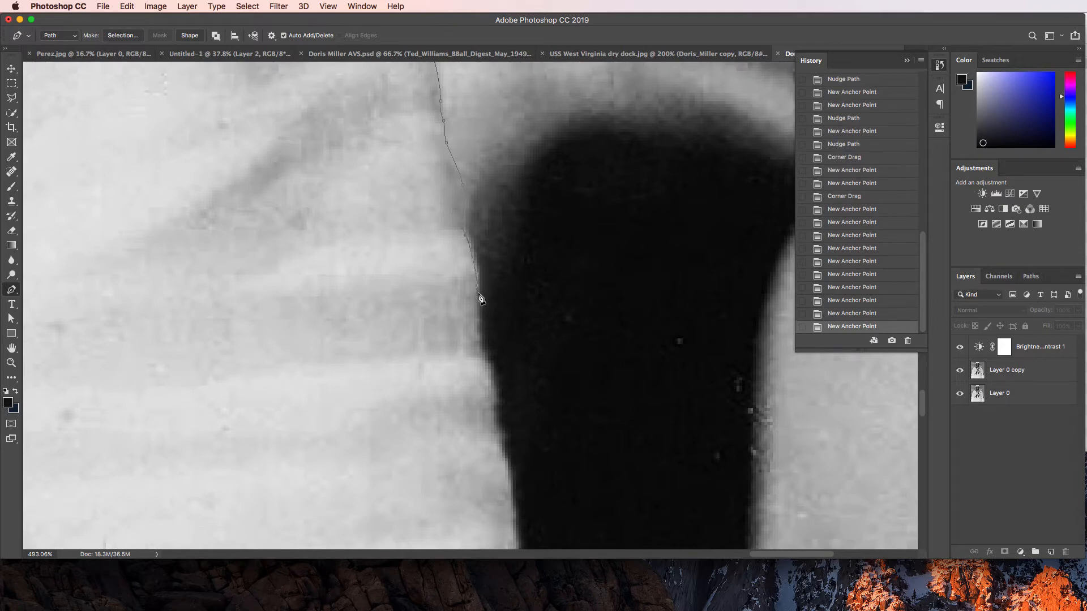
scroll(478, 306, "down", 1)
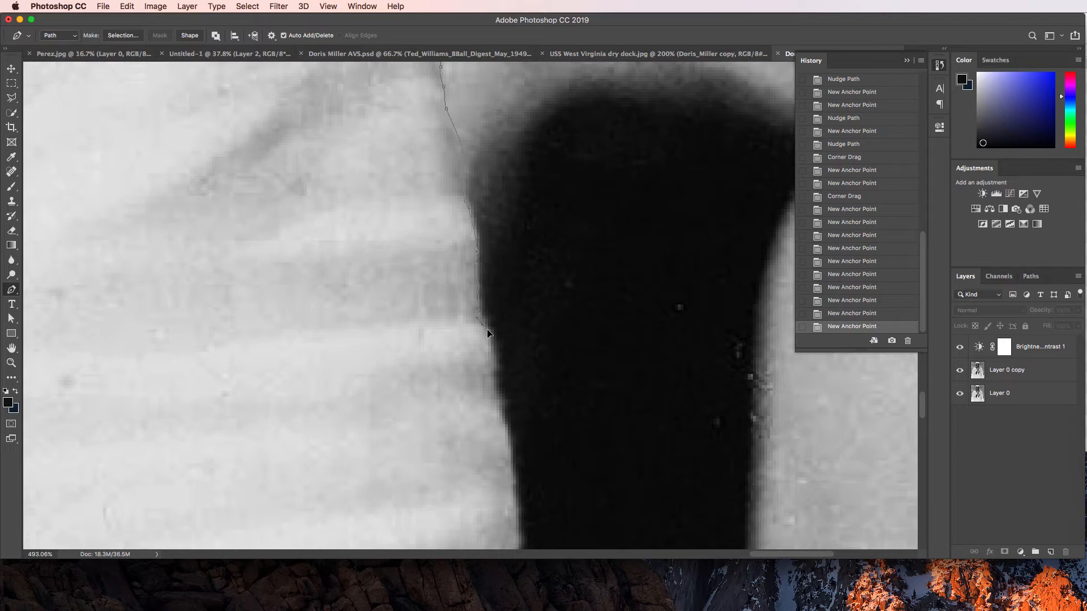
left_click(488, 329)
- Add two anchors below the bright fold, following the sleeve edge's slight outward slope along the black gap
scroll(498, 306, "down", 2)
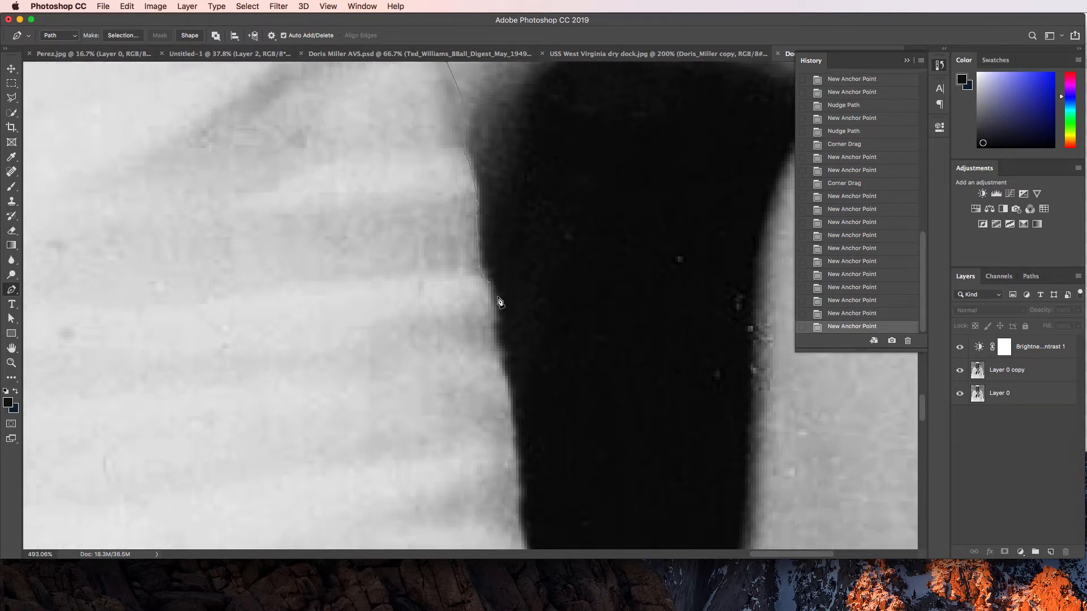
scroll(498, 302, "down", 1)
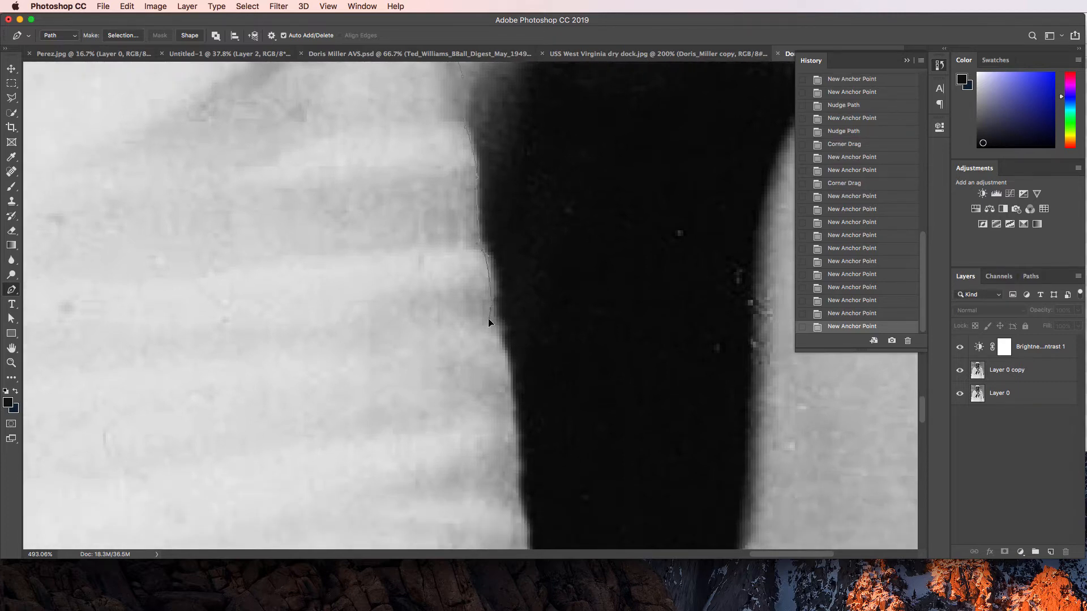
left_click(501, 352)
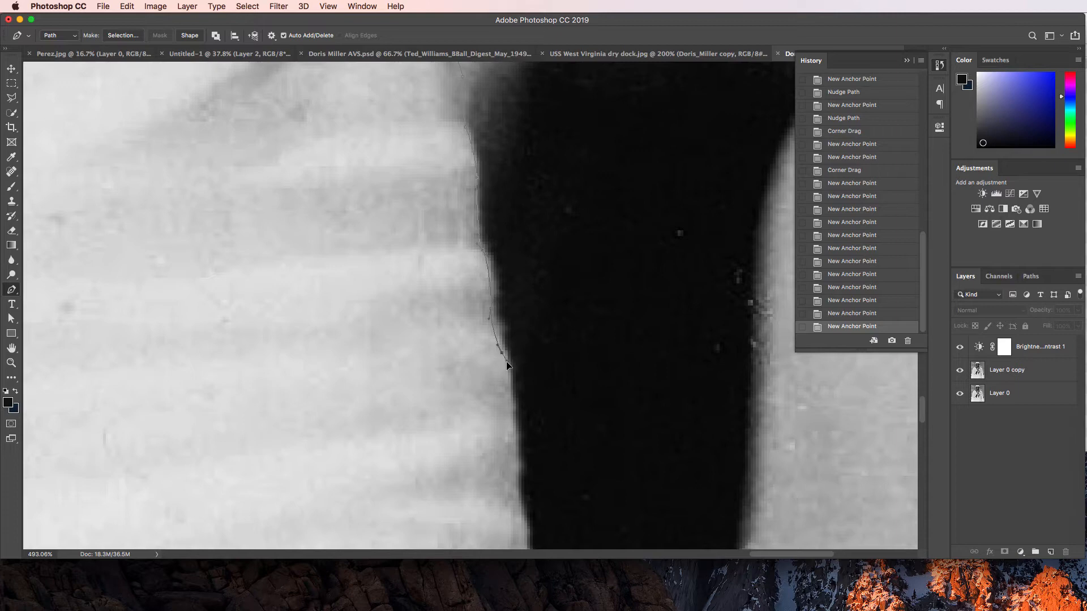
left_click(506, 365)
- Add three curved anchors down the nearly vertical stretch of sleeve edge against the black gap
scroll(509, 339, "down", 4)
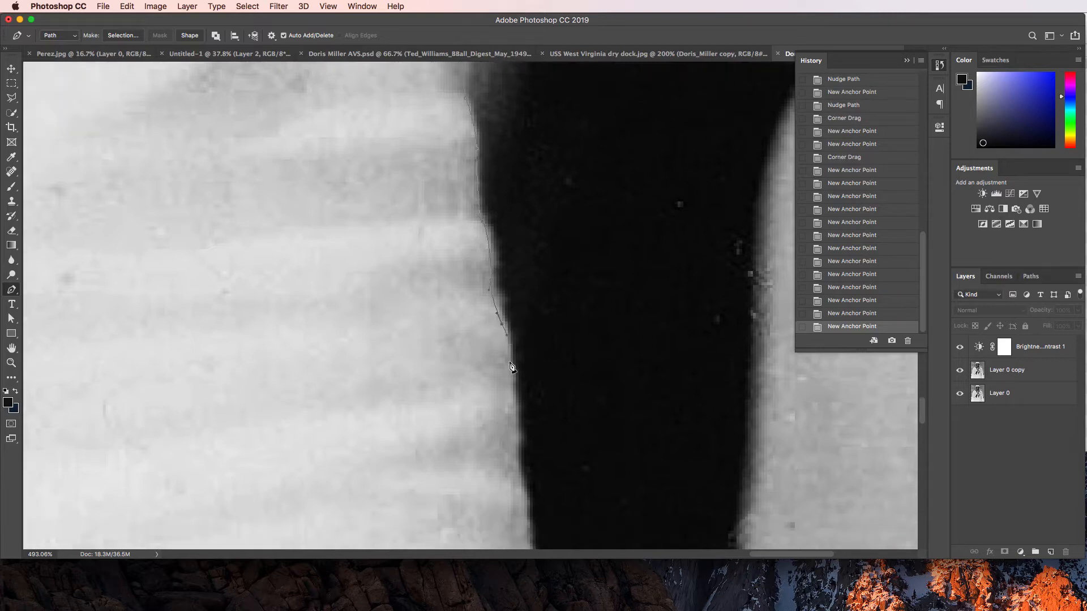
left_click_drag(513, 305, 513, 318)
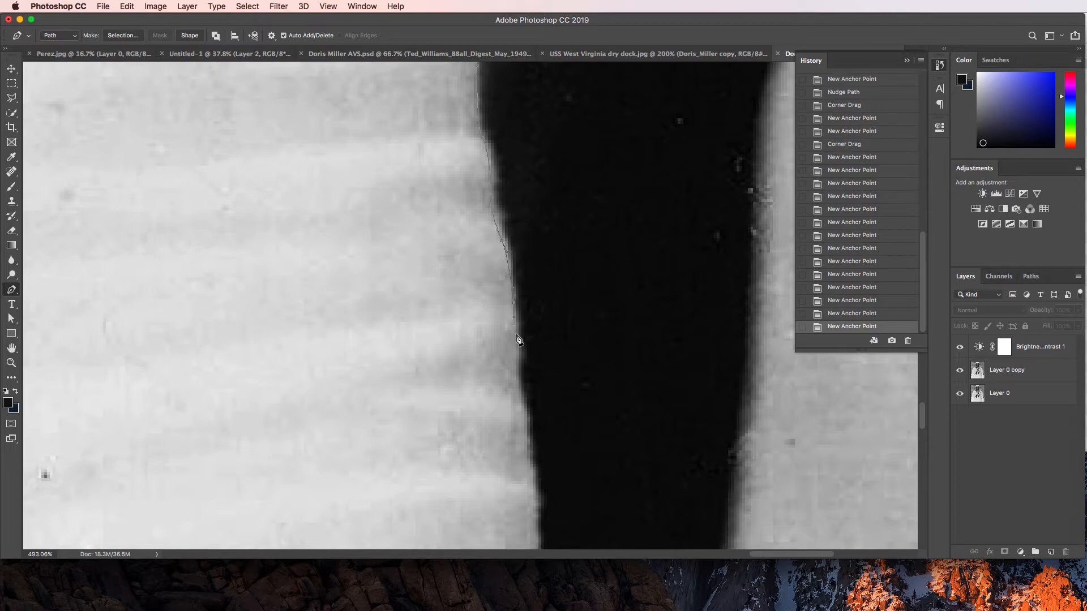
left_click_drag(514, 334, 519, 372)
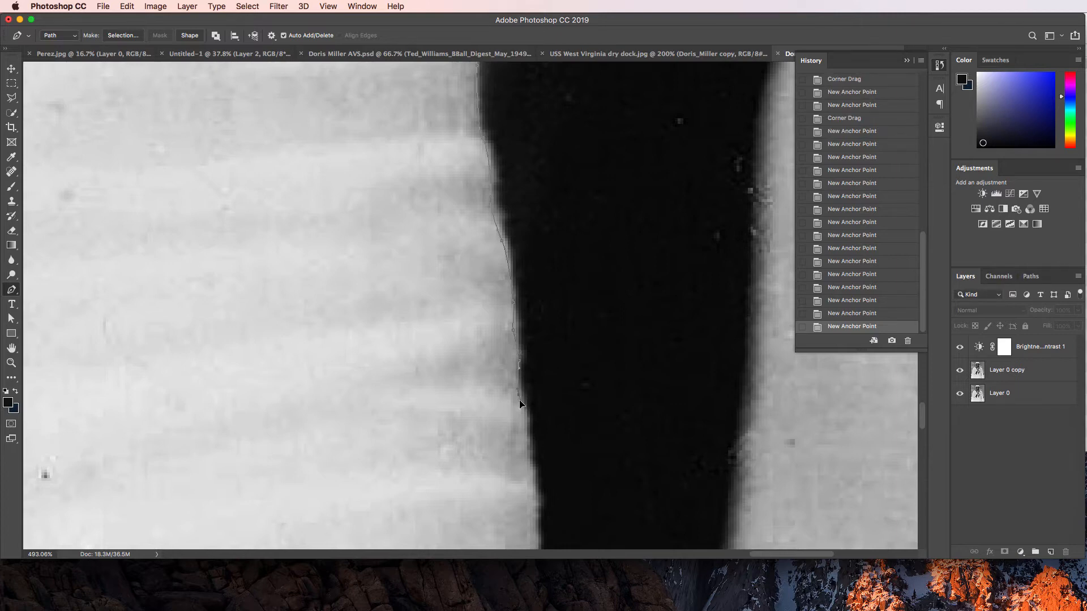
left_click(519, 399)
- Add curved anchors farther down the sleeve edge to the fold tip that juts into the black gap
scroll(519, 399, "down", 5)
left_click_drag(527, 357, 534, 409)
scroll(534, 410, "down", 4)
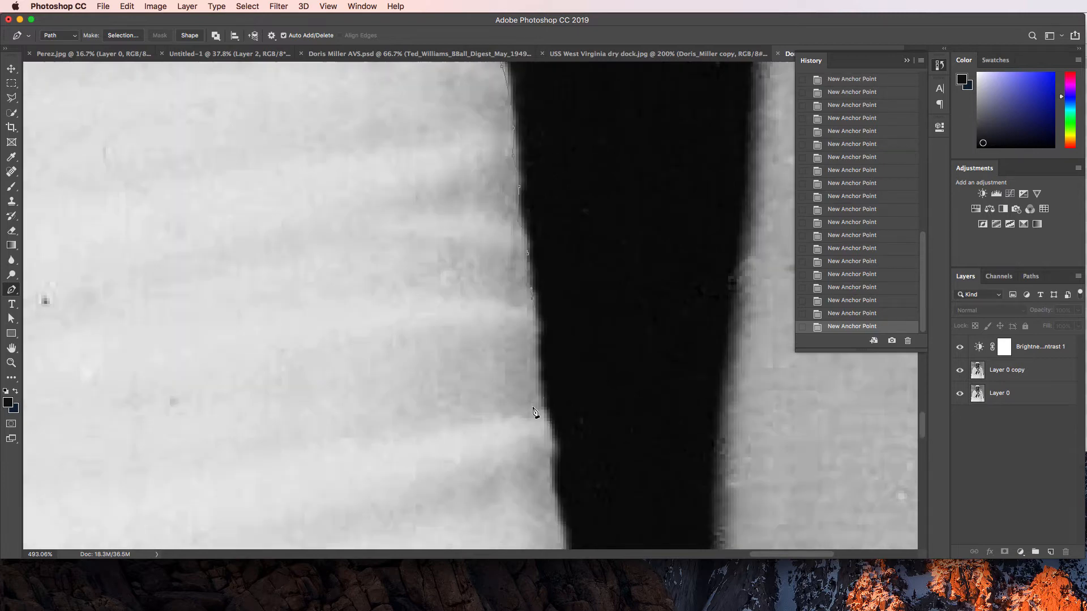
left_click_drag(537, 358, 532, 365)
scroll(539, 403, "down", 1)
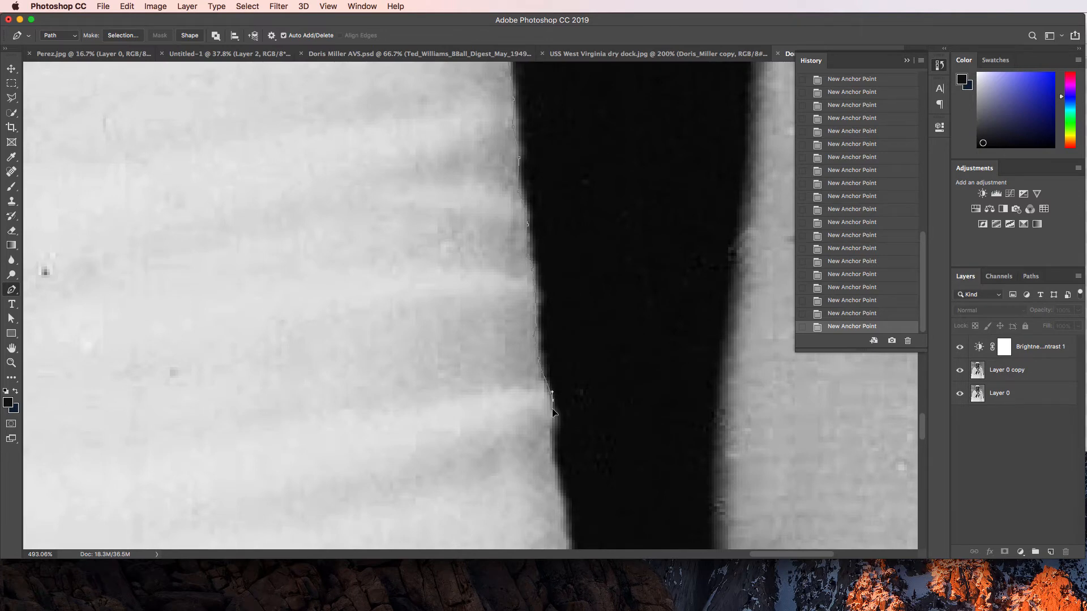
- Add anchors on the sleeve edge below the jutting fold tip and adjust the last one's outgoing handle along the edge
scroll(554, 418, "down", 4)
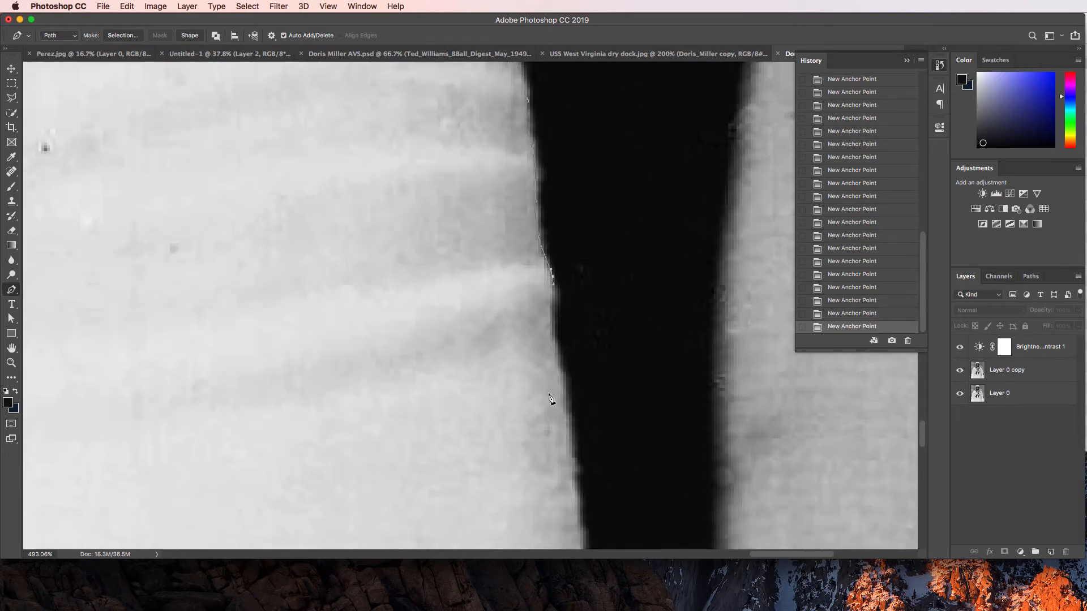
scroll(549, 399, "down", 2)
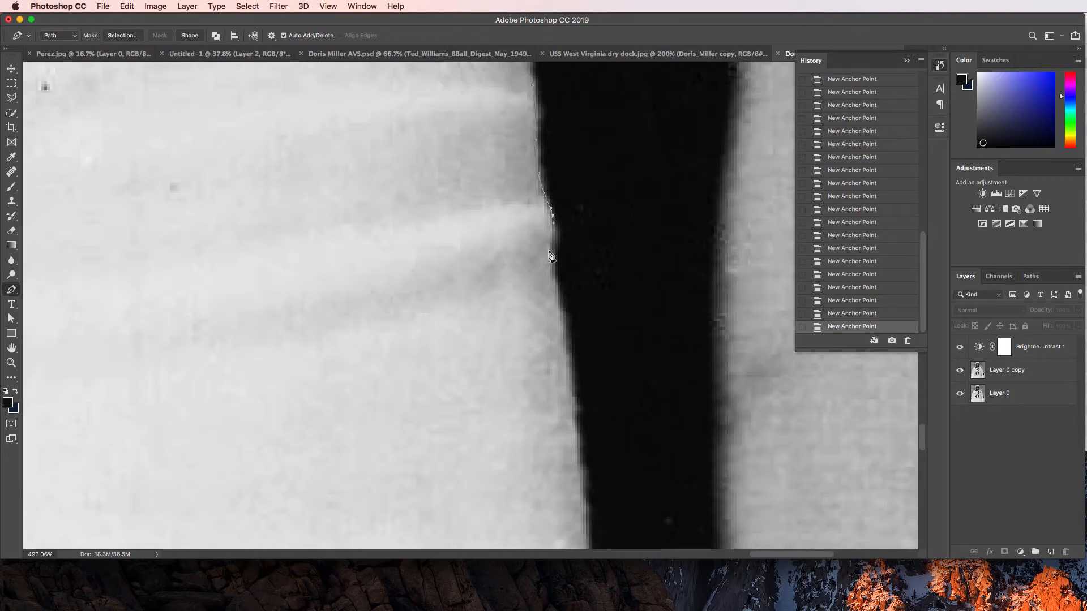
left_click(548, 250)
scroll(553, 287, "down", 4)
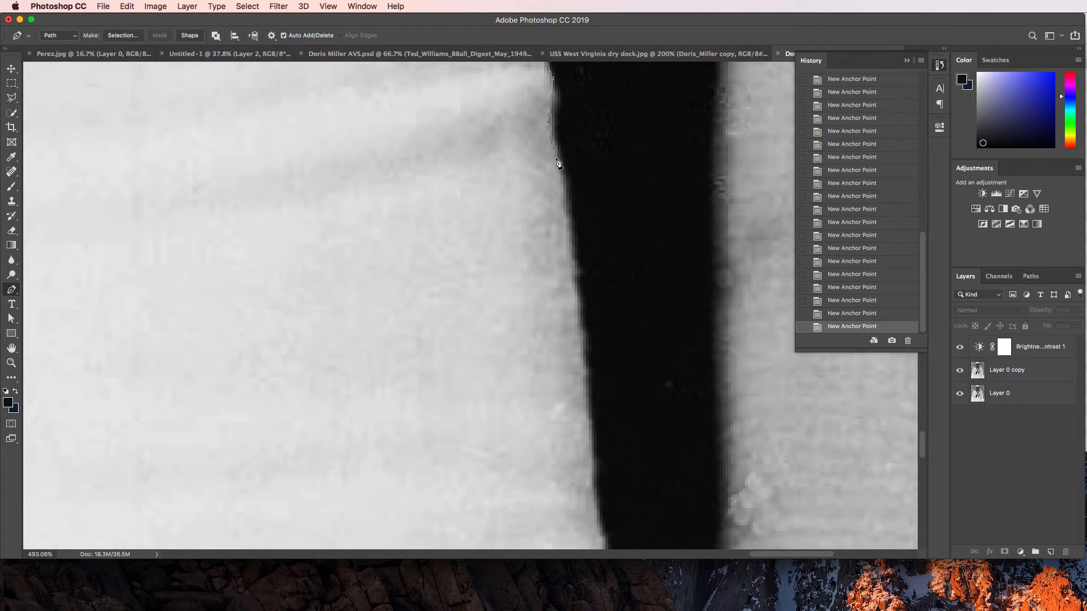
left_click(564, 173)
left_click_drag(564, 182, 576, 221)
scroll(568, 197, "down", 3)
scroll(571, 179, "up", 2)
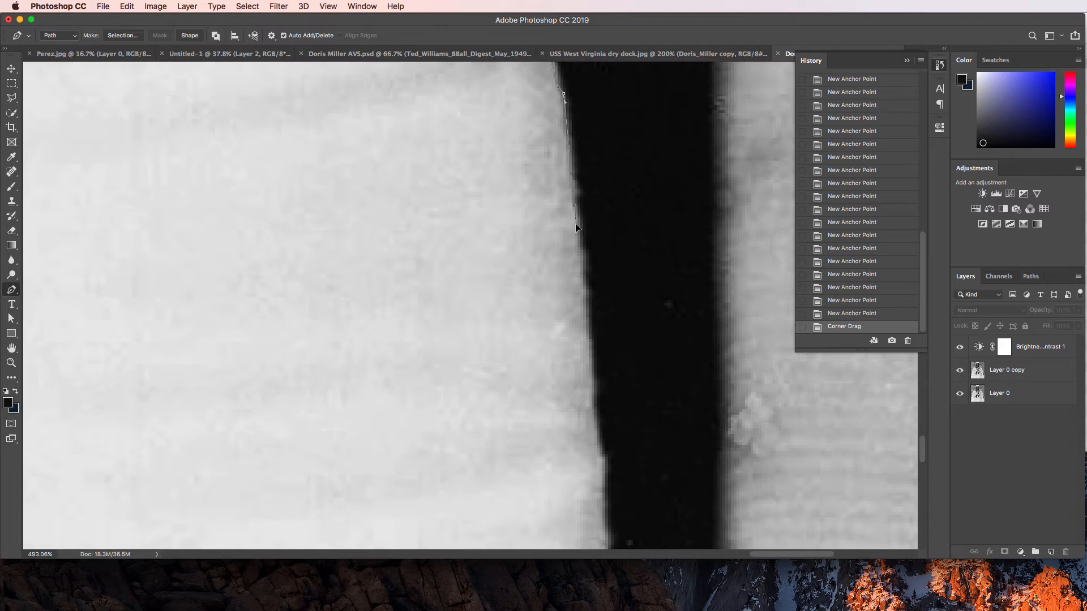
- Place curved anchors farther down the straight sleeve edge and nudge the last one right and down onto the edge
left_click_drag(576, 228, 583, 259)
scroll(578, 225, "down", 2)
key("Right")
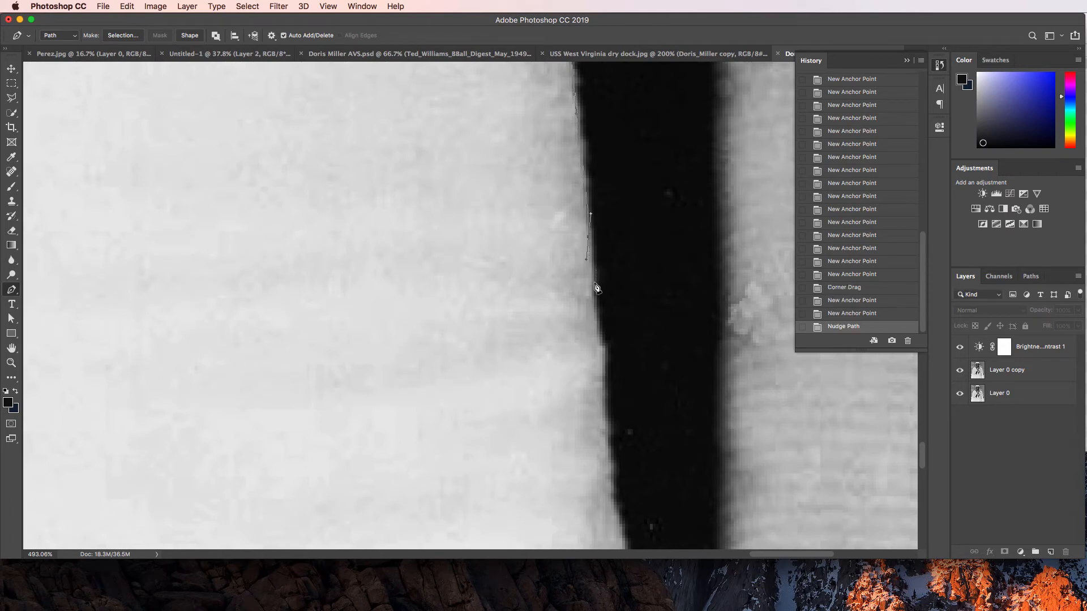
key("Down")
- Adjust the nudged anchor's outgoing handle and add two anchors at the next slight bulge in the sleeve edge
left_click_drag(591, 266, 595, 286)
left_click(592, 292)
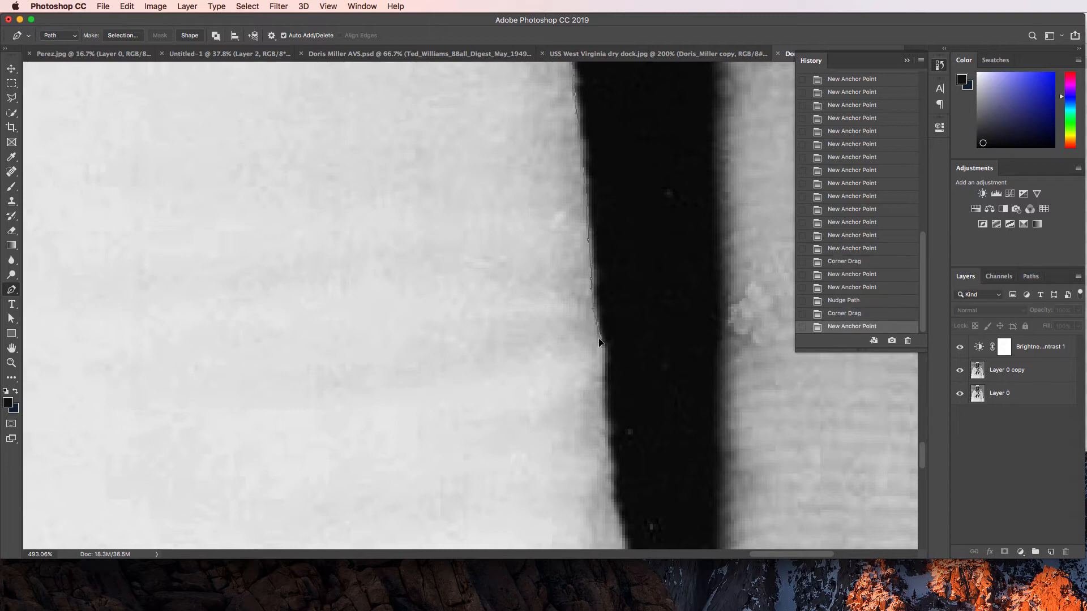
left_click(606, 347)
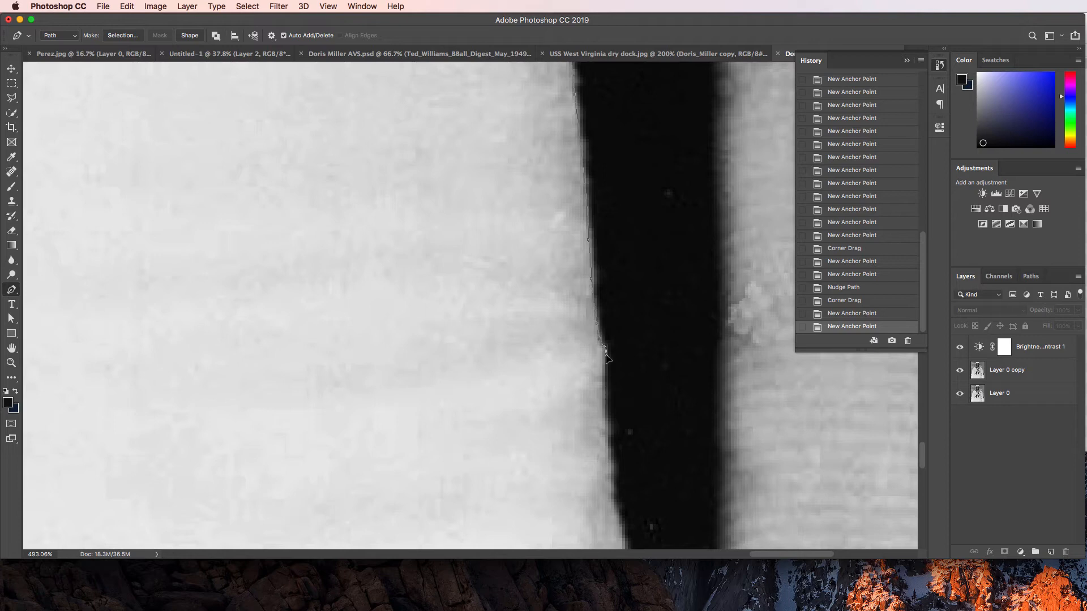
- Add two anchors below the slight bulge in the sleeve edge, nudging the first one down and the second right onto the edge
left_click_drag(605, 357, 606, 365)
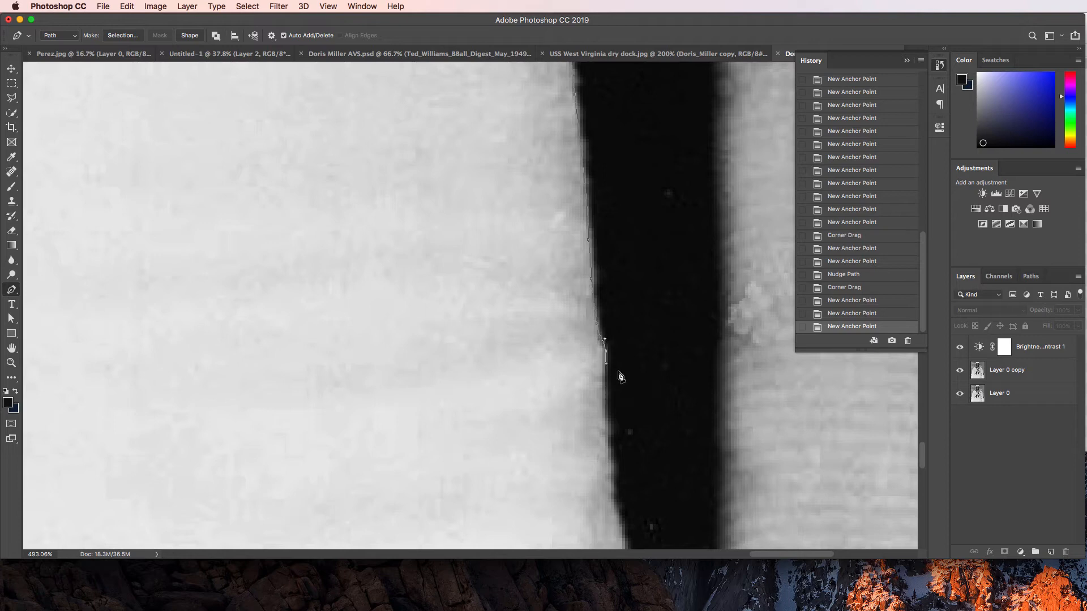
key("Down")
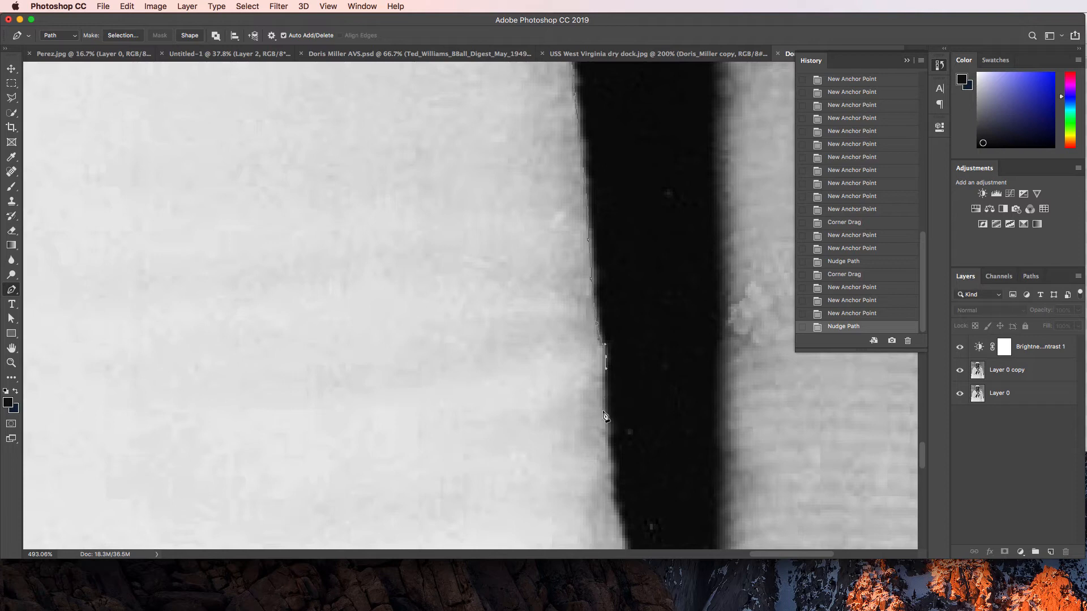
left_click(602, 417)
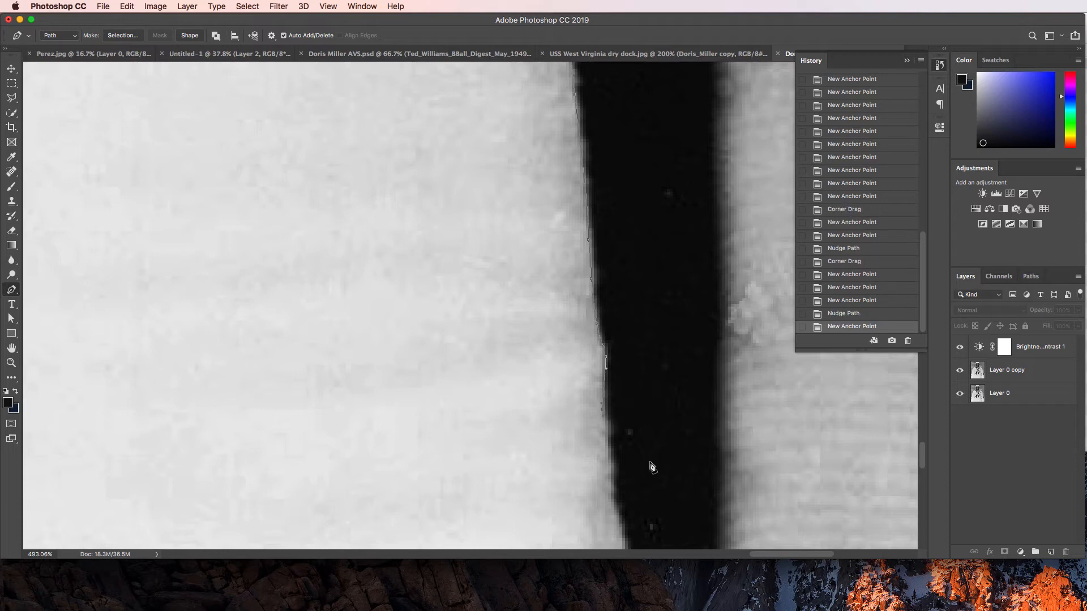
key("Right")
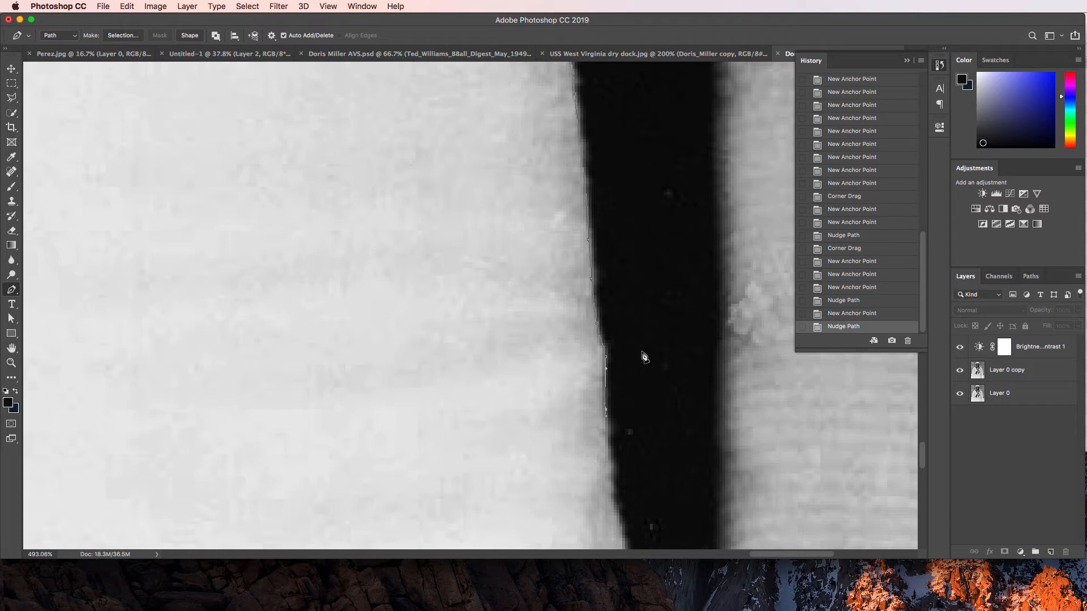
- Continue the path with two anchors farther down the sleeve edge and nudge the last one down onto the edge
scroll(657, 255, "down", 7)
scroll(656, 259, "down", 5)
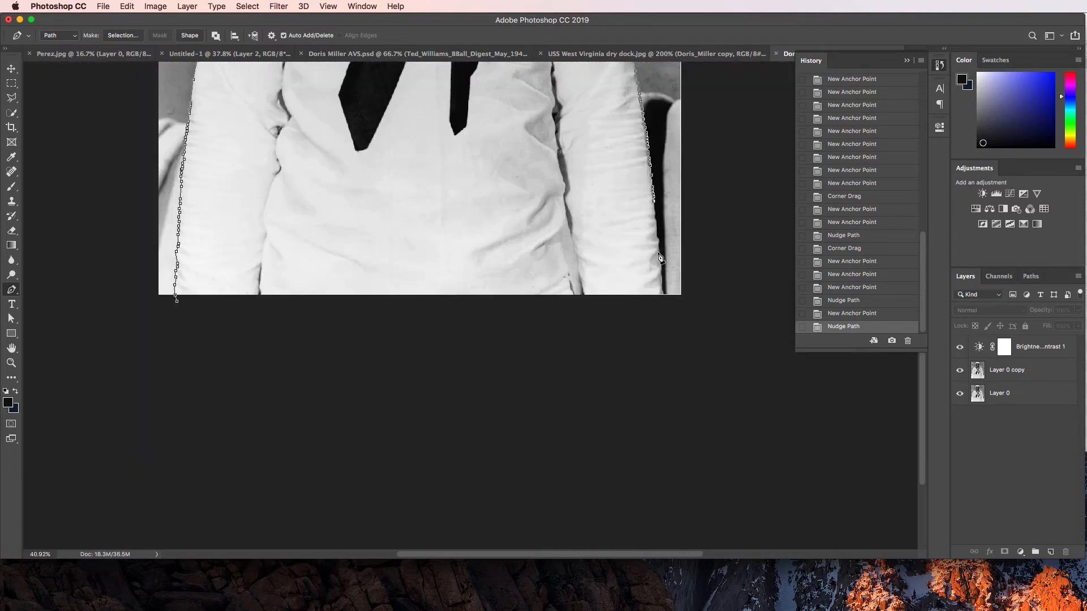
scroll(672, 259, "down", 5)
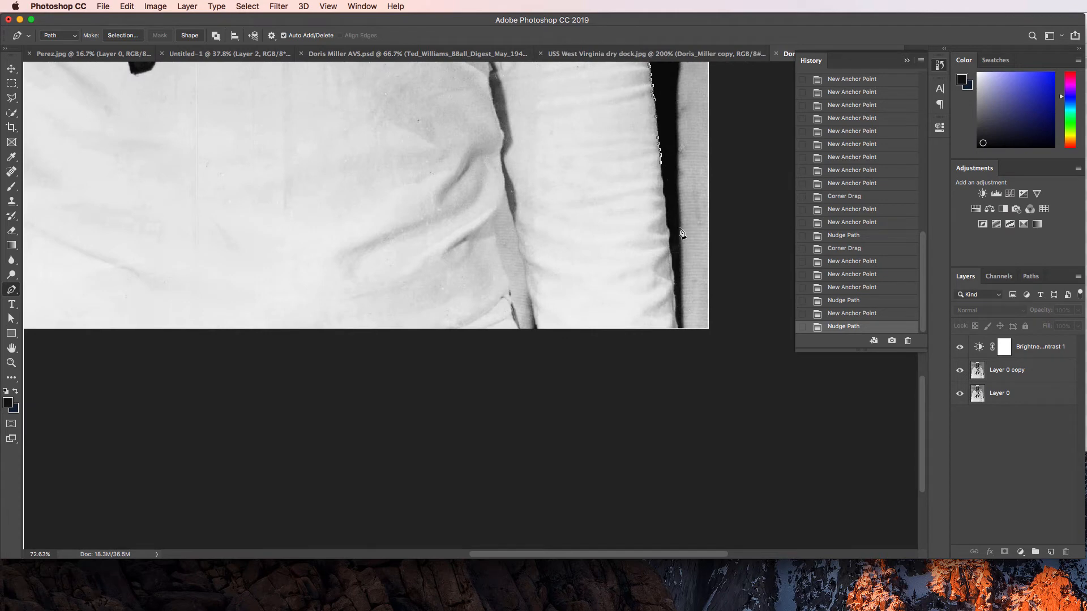
scroll(689, 206, "up", 1)
scroll(689, 206, "up", 5)
scroll(643, 145, "up", 1)
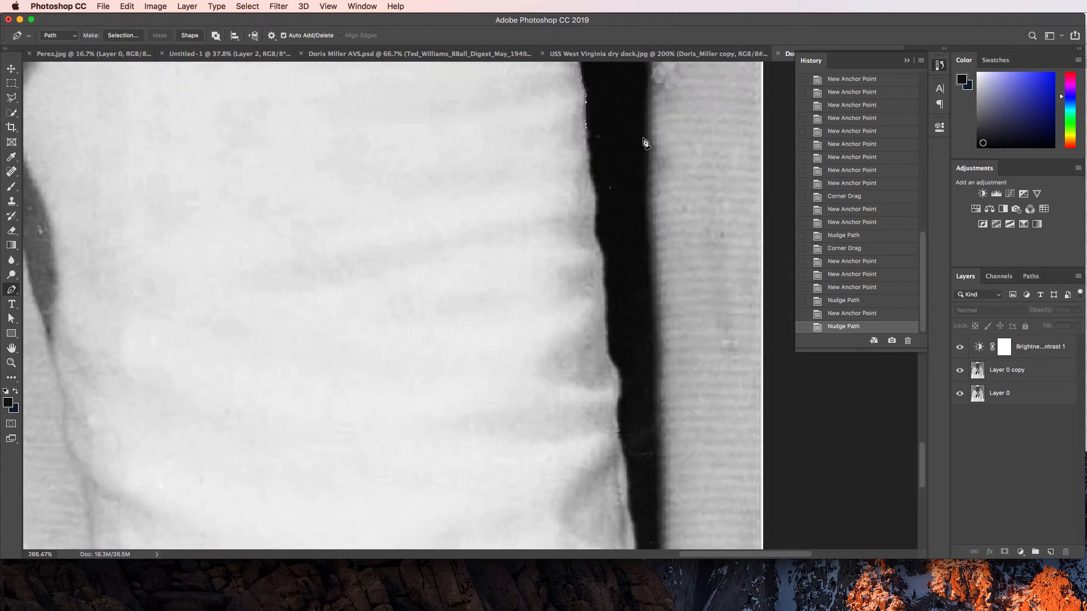
left_click(590, 157)
left_click(587, 180)
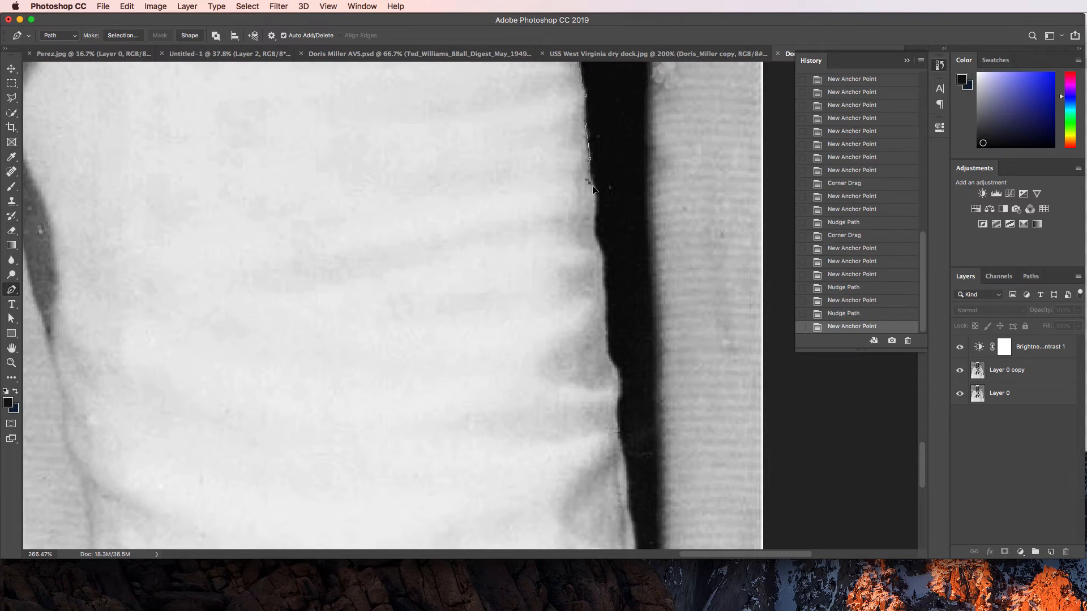
left_click_drag(592, 187, 593, 188)
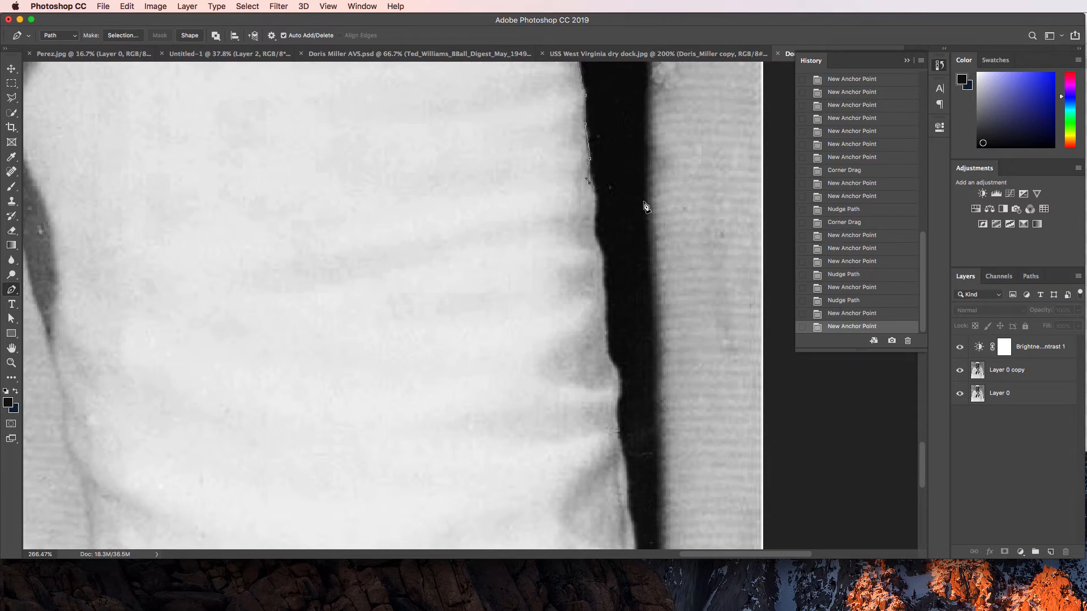
key("Down")
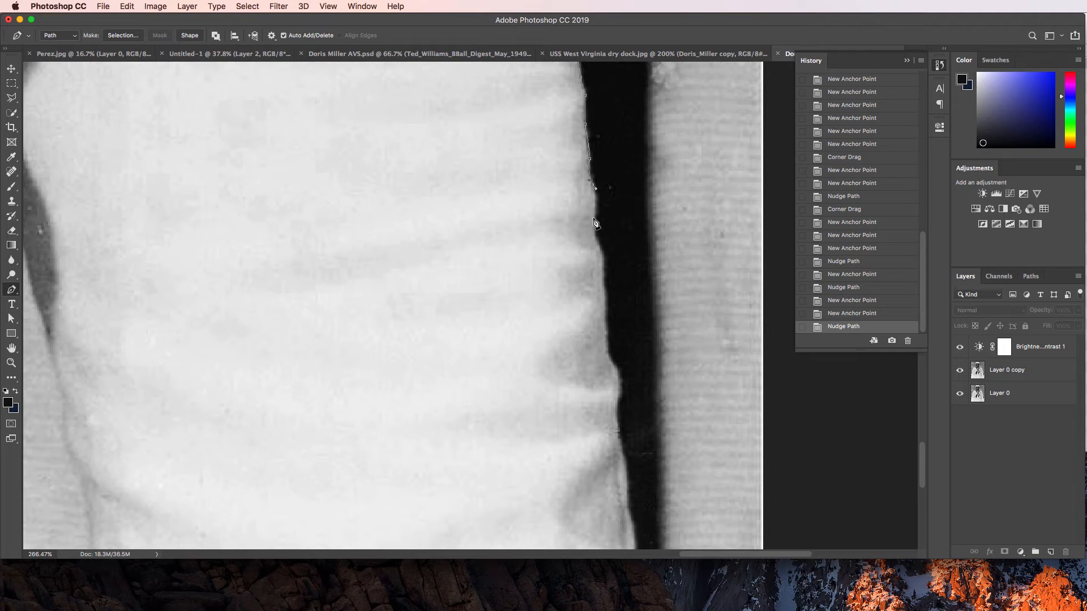
- Add curved anchors along the sleeve edge down to the next fold tip that juts into the black gap
left_click_drag(593, 219, 593, 227)
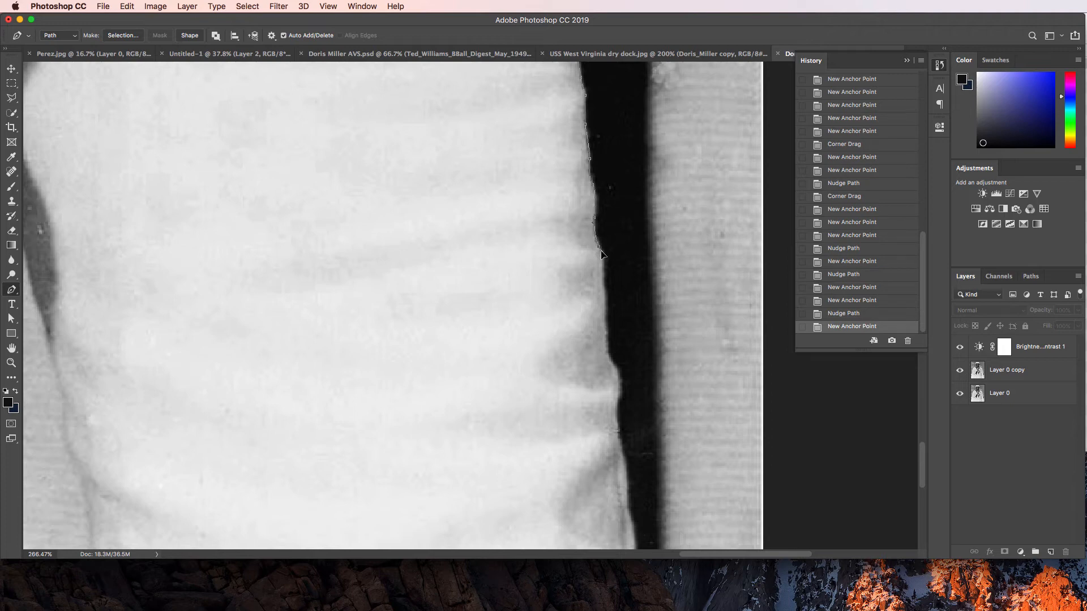
left_click_drag(601, 251, 604, 291)
left_click_drag(606, 301, 632, 383)
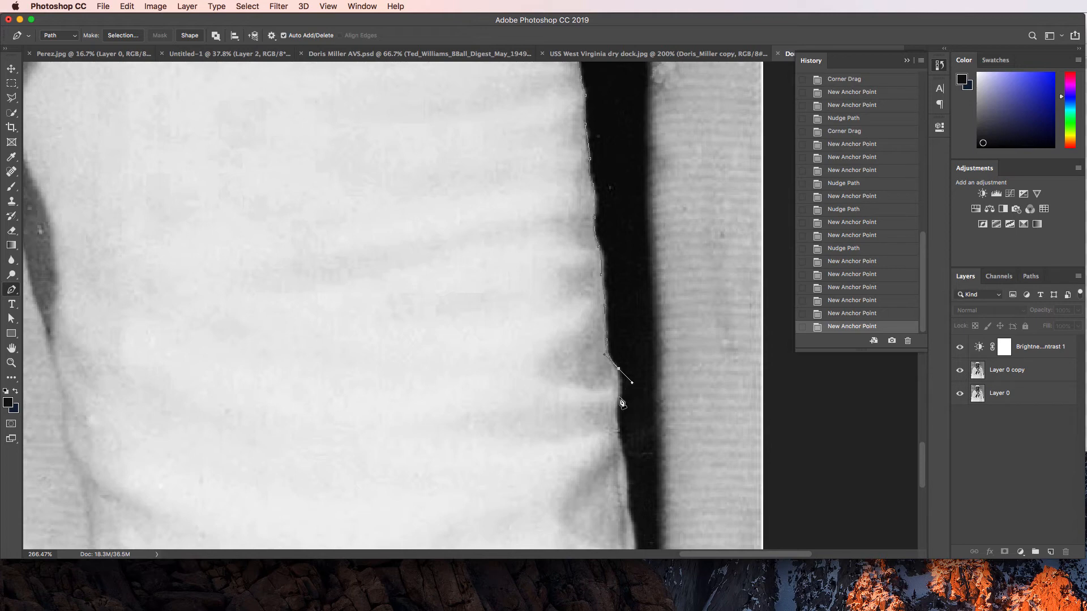
- Redirect and shorten the fold-tip anchor's outgoing handle down along the edge, and place the next anchor just below the tip
left_click(619, 401)
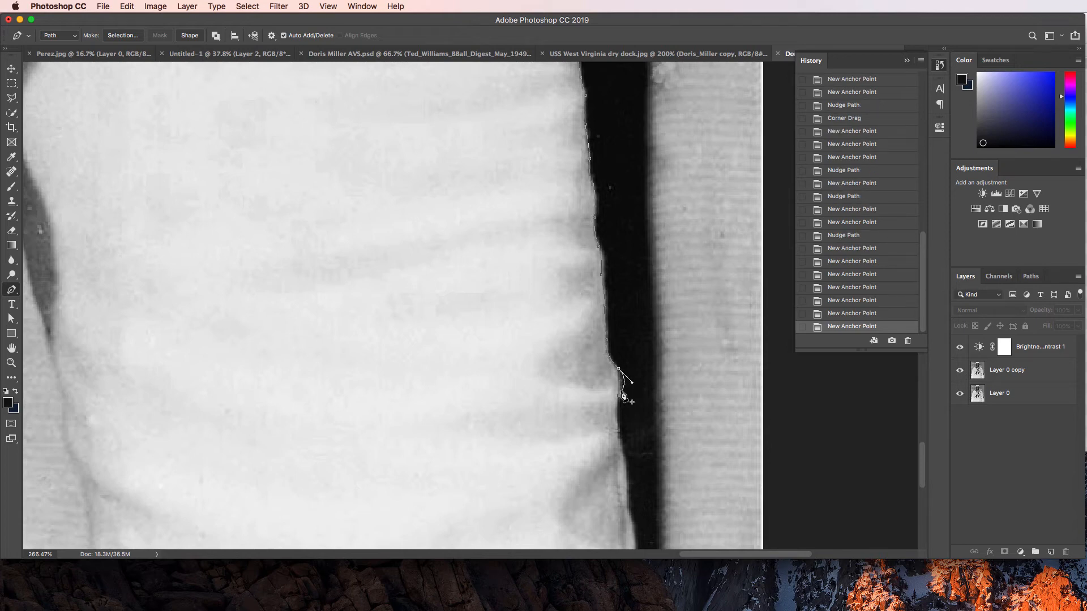
key("super+z")
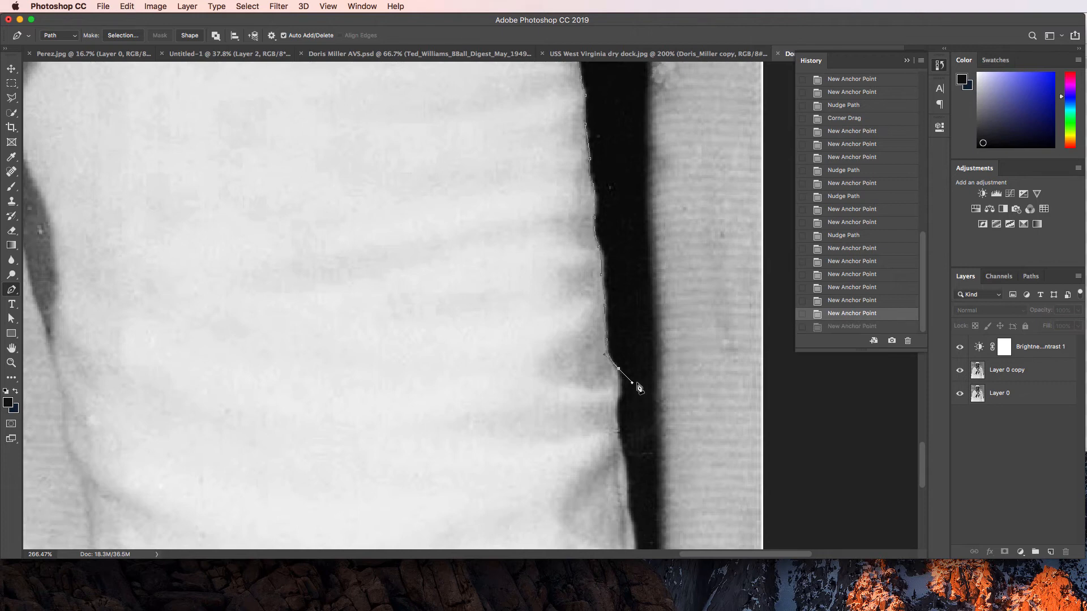
mouse_move(639, 389)
left_mouse_down()
mouse_move(621, 378)
mouse_move(622, 397)
left_mouse_up()
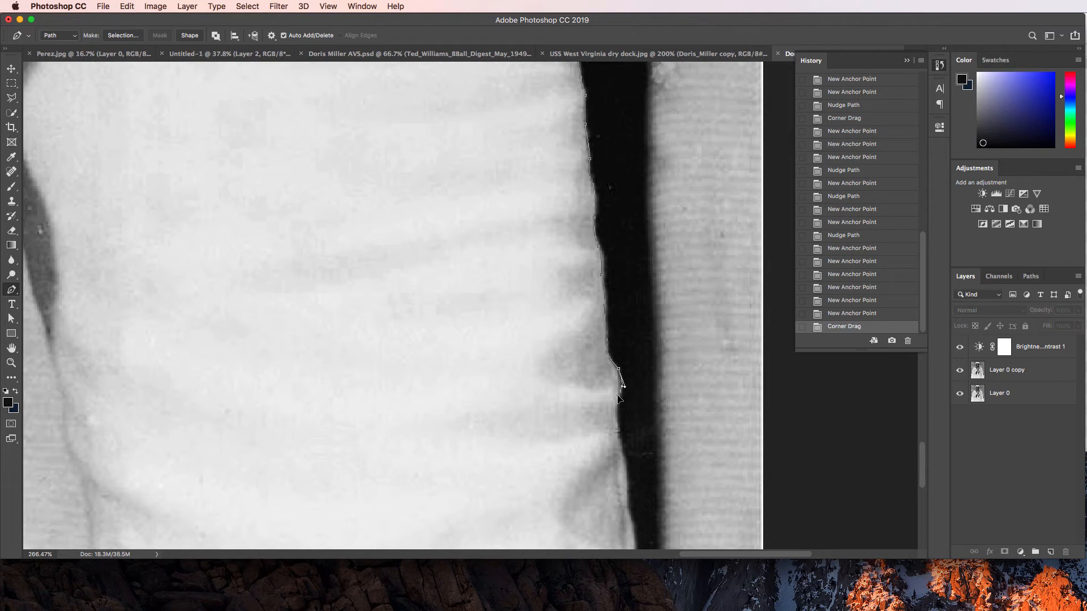
left_click(623, 388)
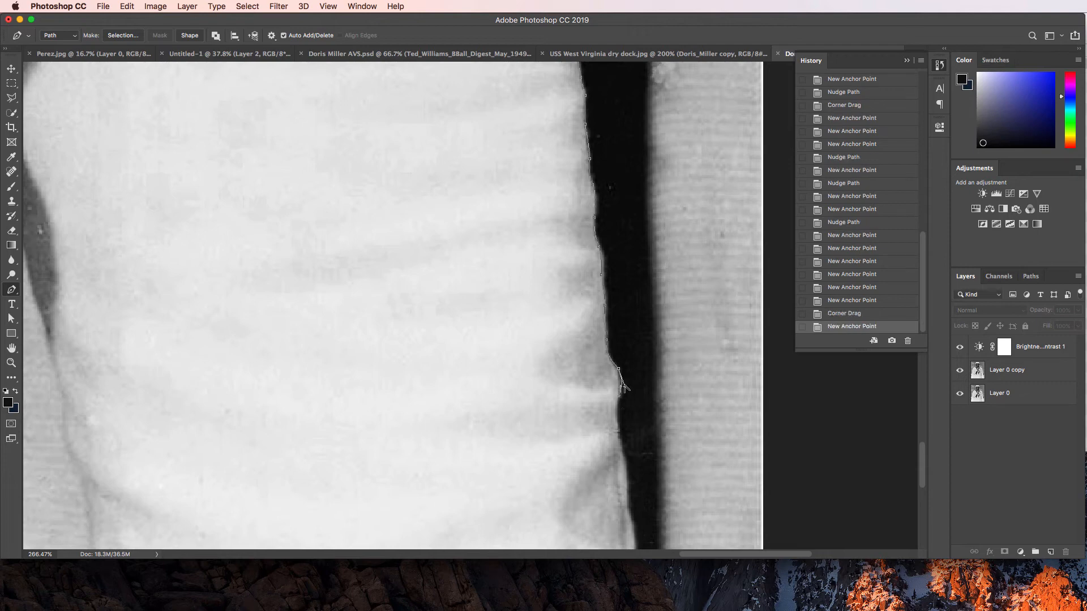
key("super+z")
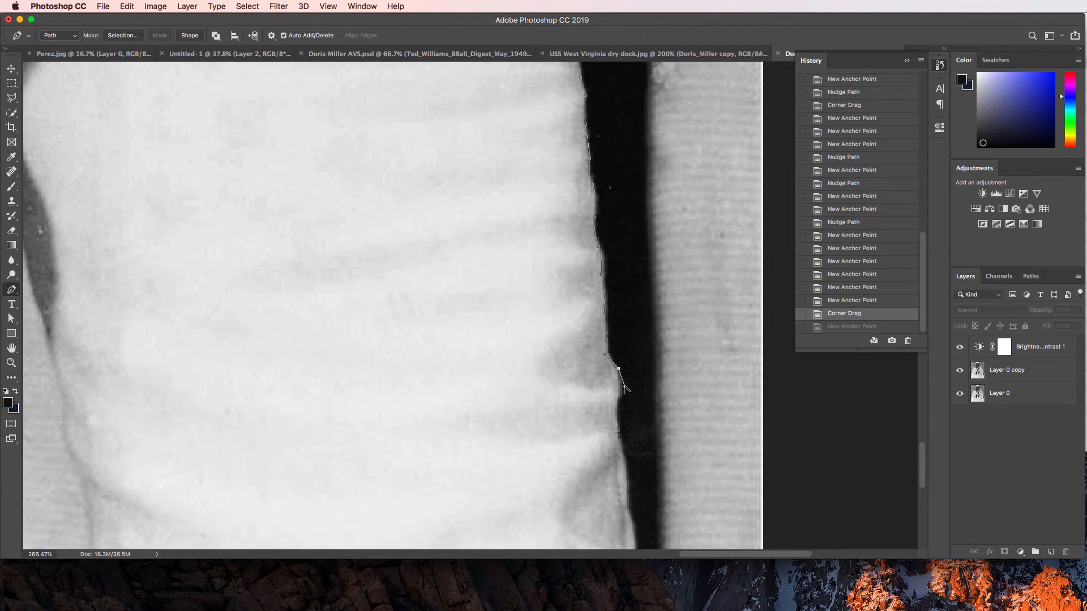
left_click_drag(624, 388, 621, 388)
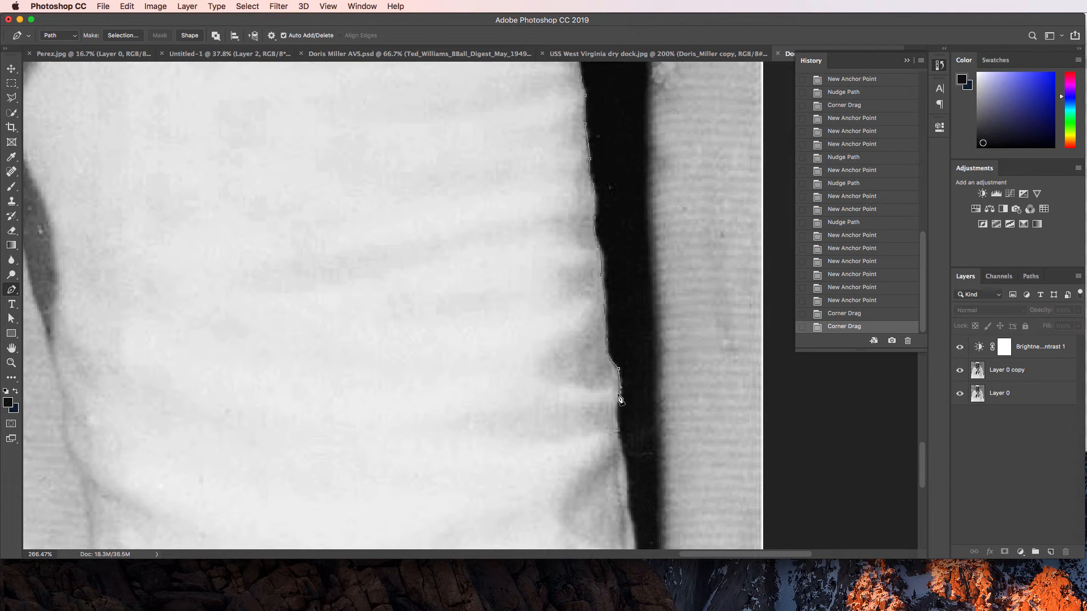
left_click(619, 399)
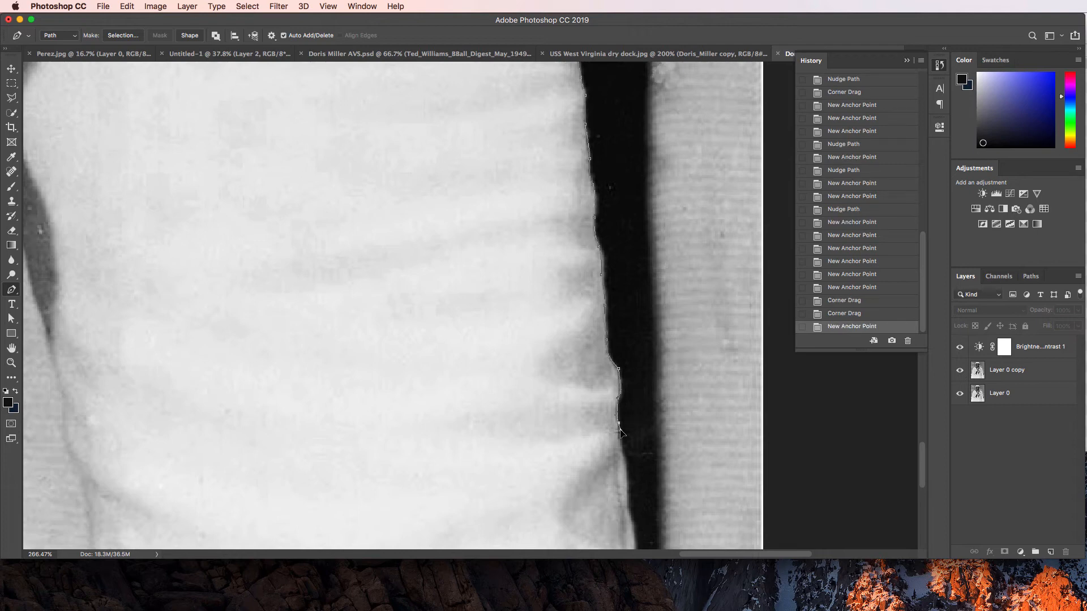
- Add two anchors below the fold and pull the last one's outgoing handle down along the sleeve edge
left_click(621, 430)
scroll(629, 429, "down", 3)
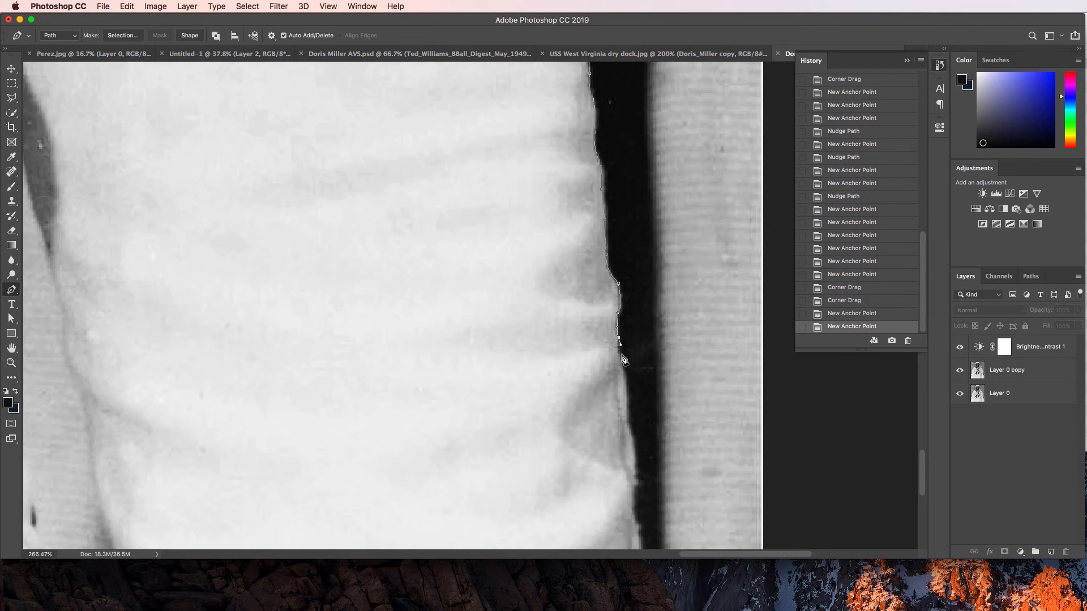
left_click_drag(626, 371, 633, 376)
left_click(633, 381)
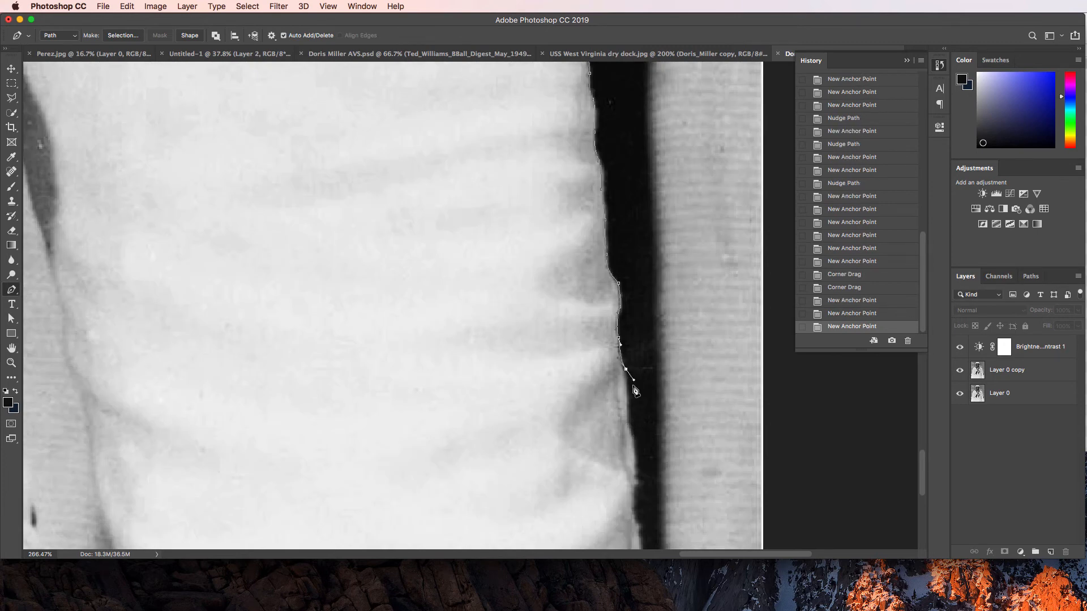
left_click_drag(628, 389, 626, 415)
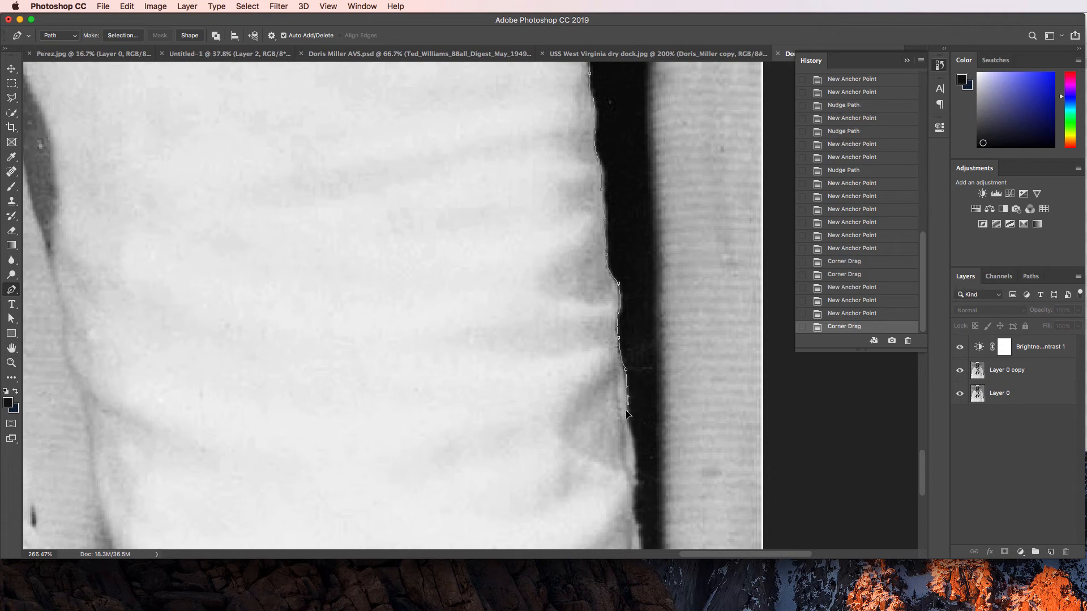
- Place anchors down the lower sleeve edge, following the small folds beside the narrowing black gap
left_click(628, 416)
scroll(634, 422, "down", 3)
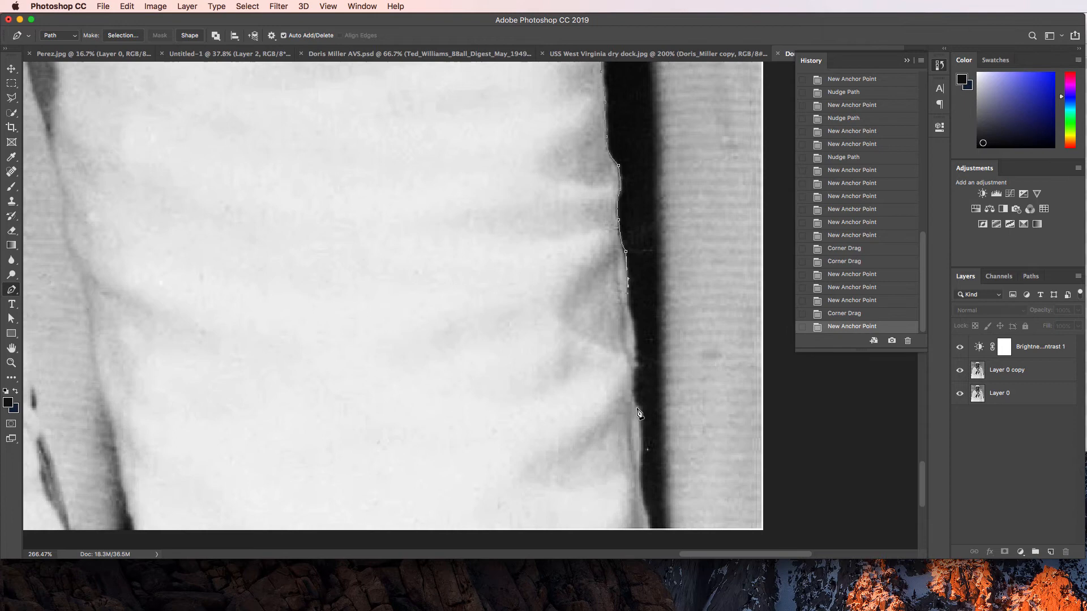
left_click(636, 329)
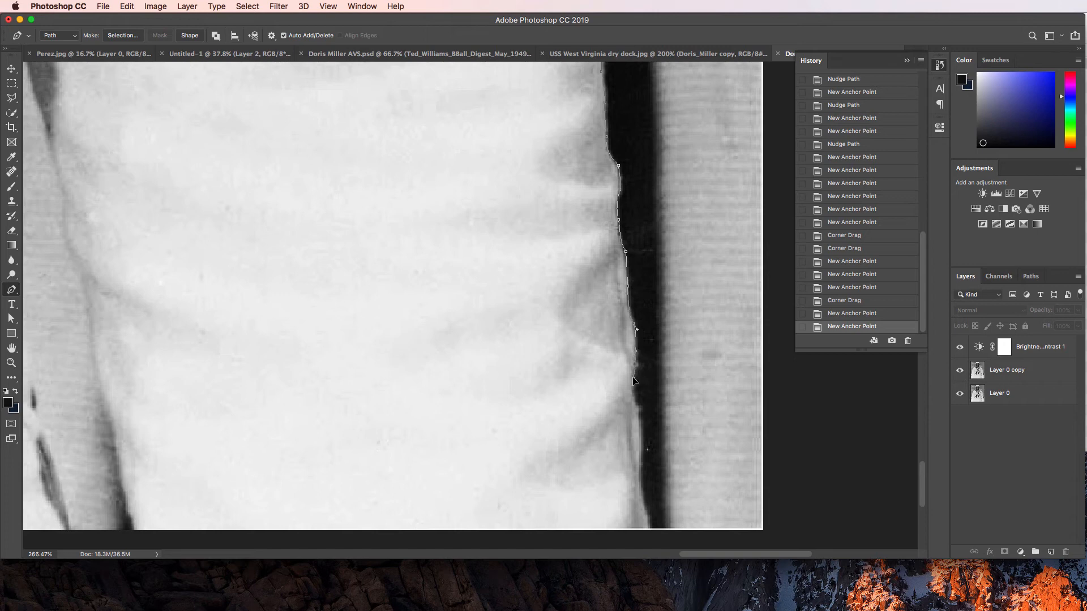
left_click(633, 380)
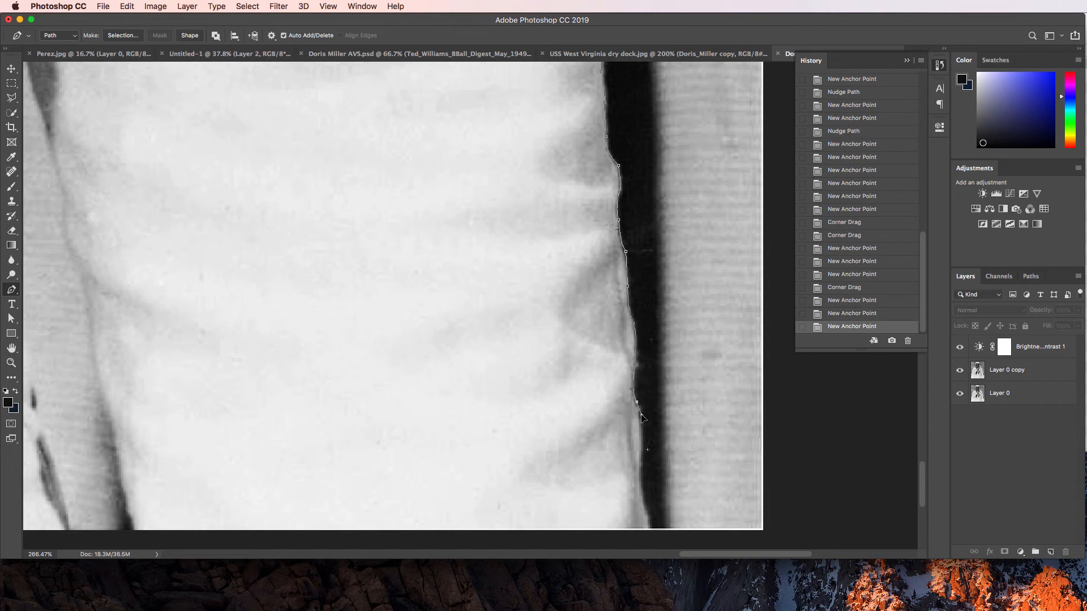
left_click(642, 416)
- Trace the last stretch of the sleeve edge with anchors, ending just past the photo's bottom border
scroll(642, 416, "down", 5)
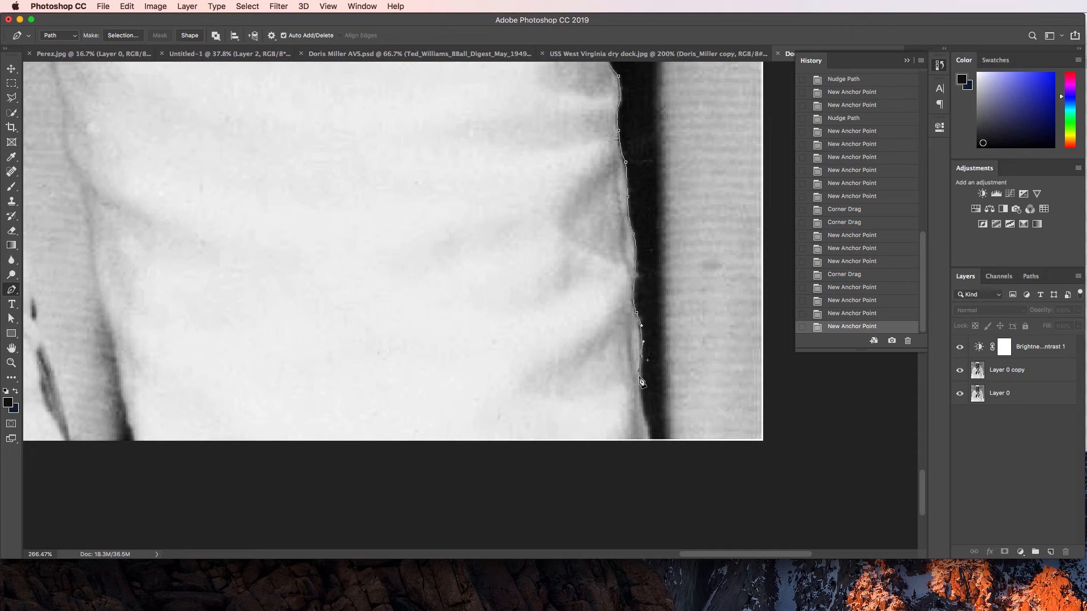
left_click(646, 422)
left_click_drag(643, 418, 647, 423)
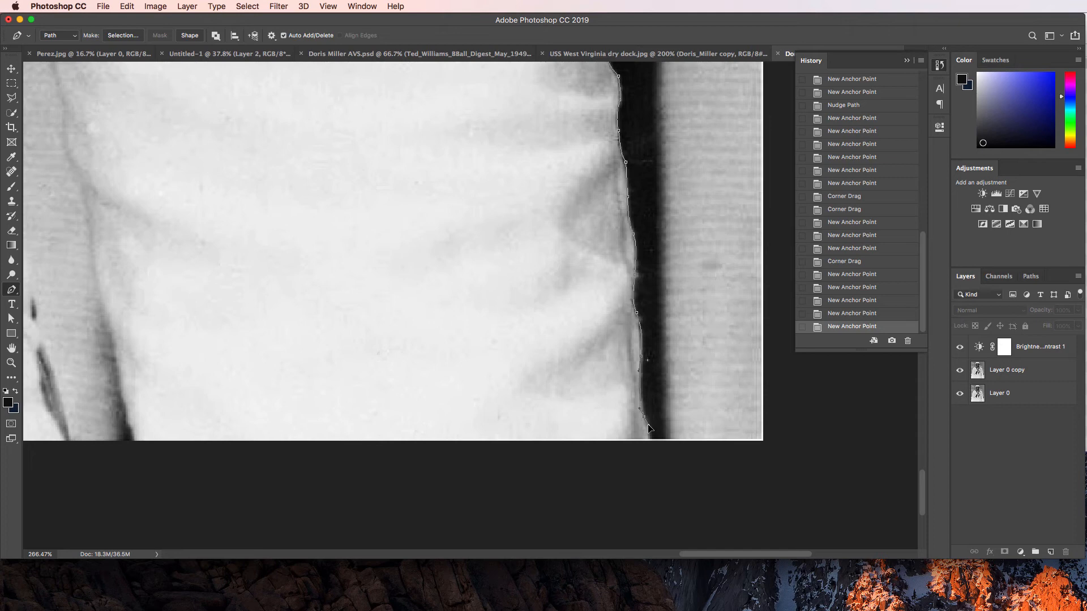
left_click(648, 425)
scroll(648, 416, "down", 3)
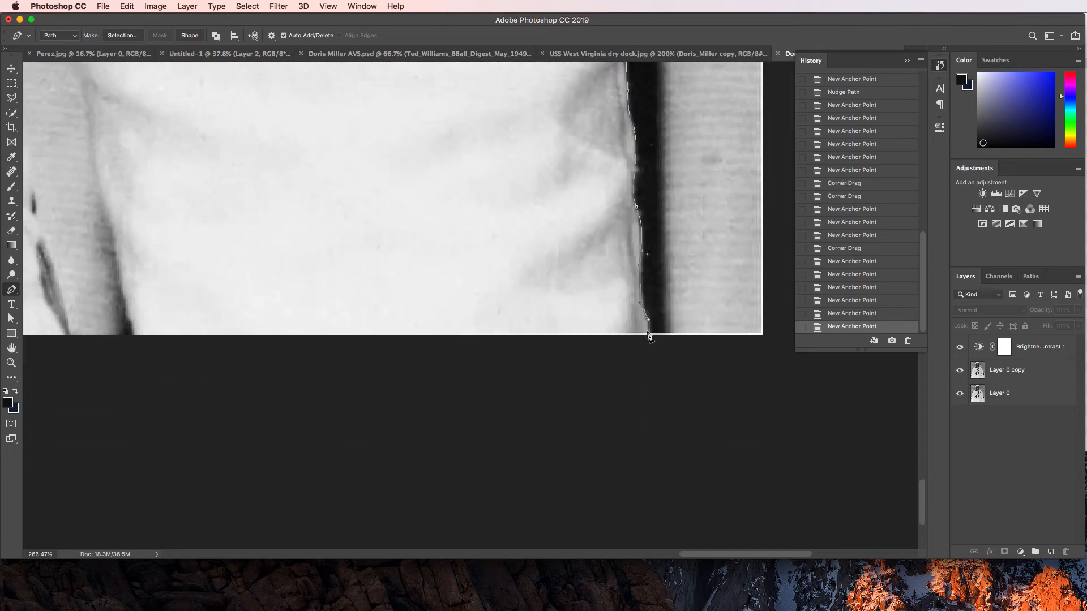
left_click(648, 340)
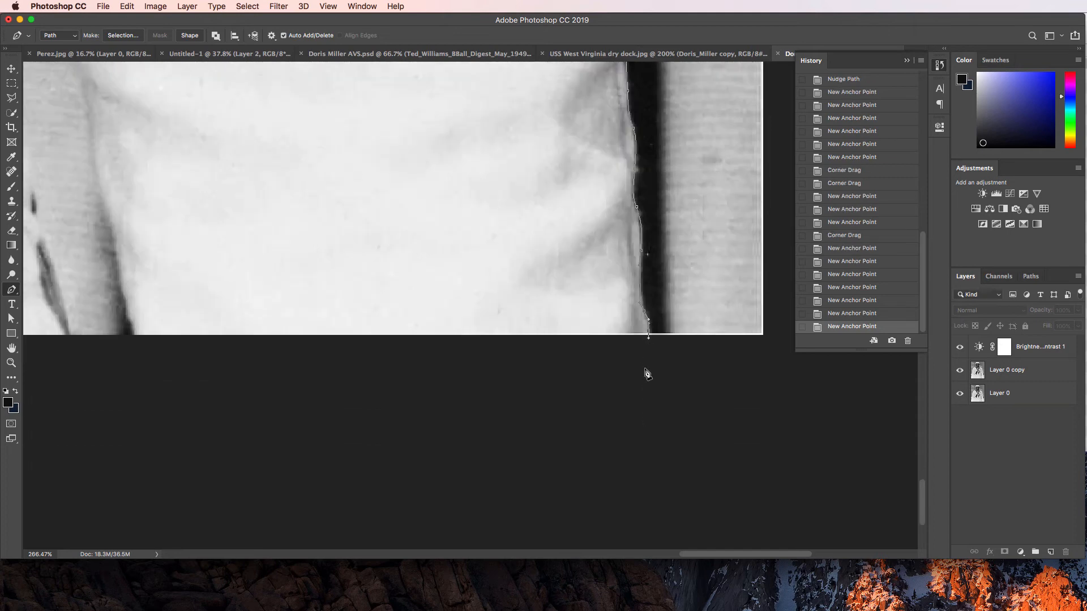
- Close the path along the photo's bottom border at its starting anchor below the opposite sleeve
left_click(646, 371)
scroll(616, 390, "down", 10)
scroll(616, 384, "up", 5)
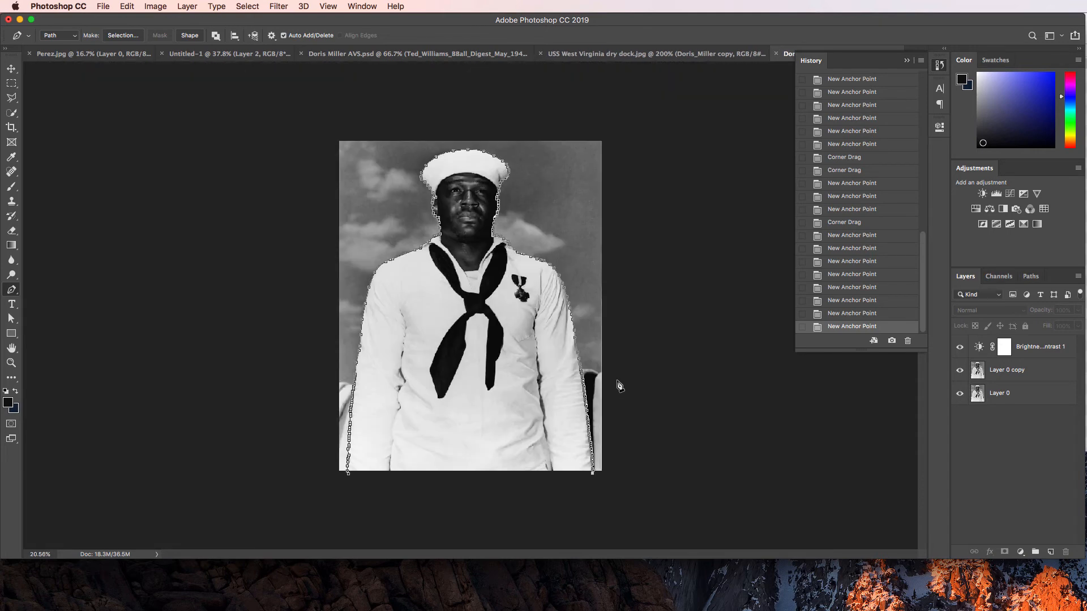
scroll(515, 377, "up", 2)
scroll(514, 372, "down", 5)
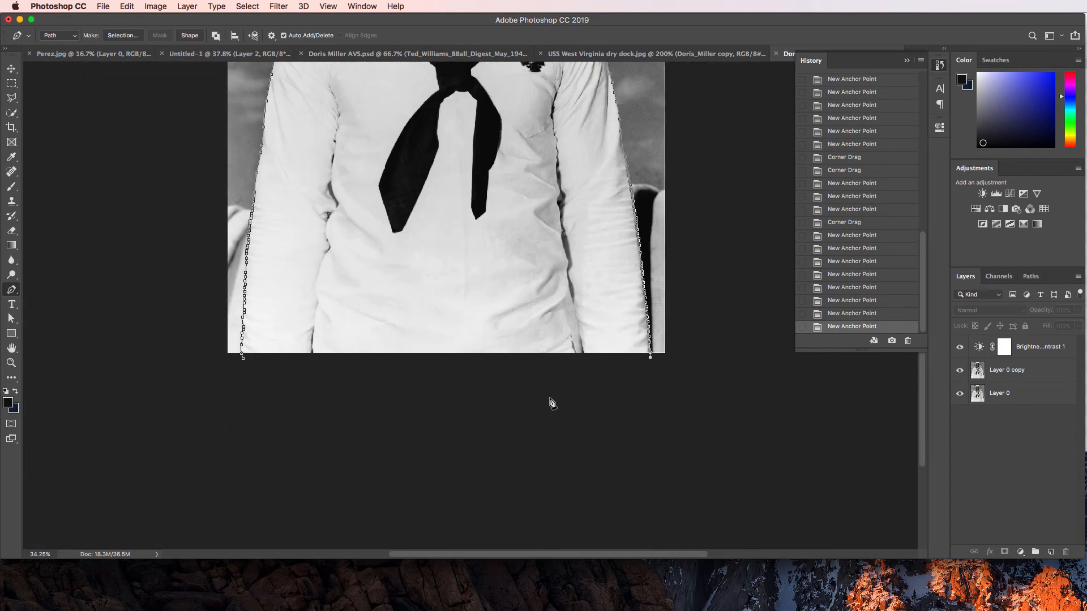
left_click(244, 358)
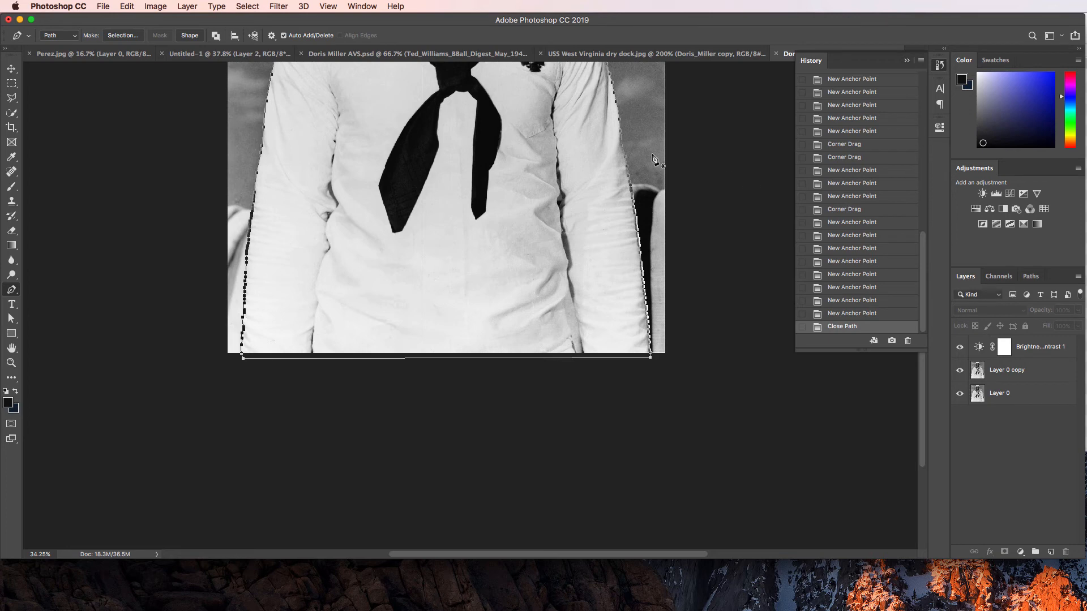
right_click(389, 204)
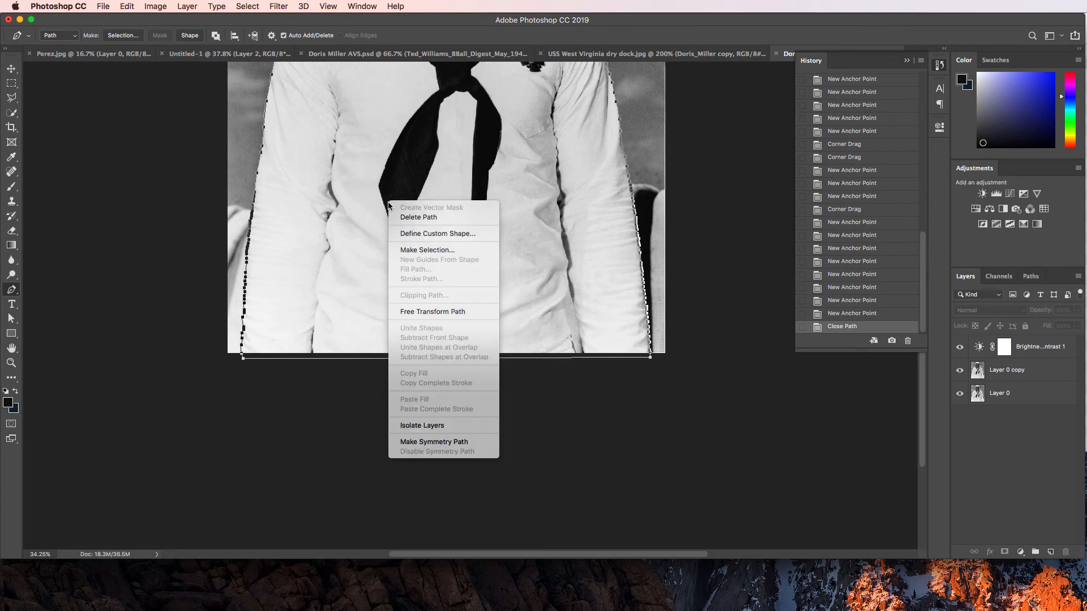
left_click(393, 207)
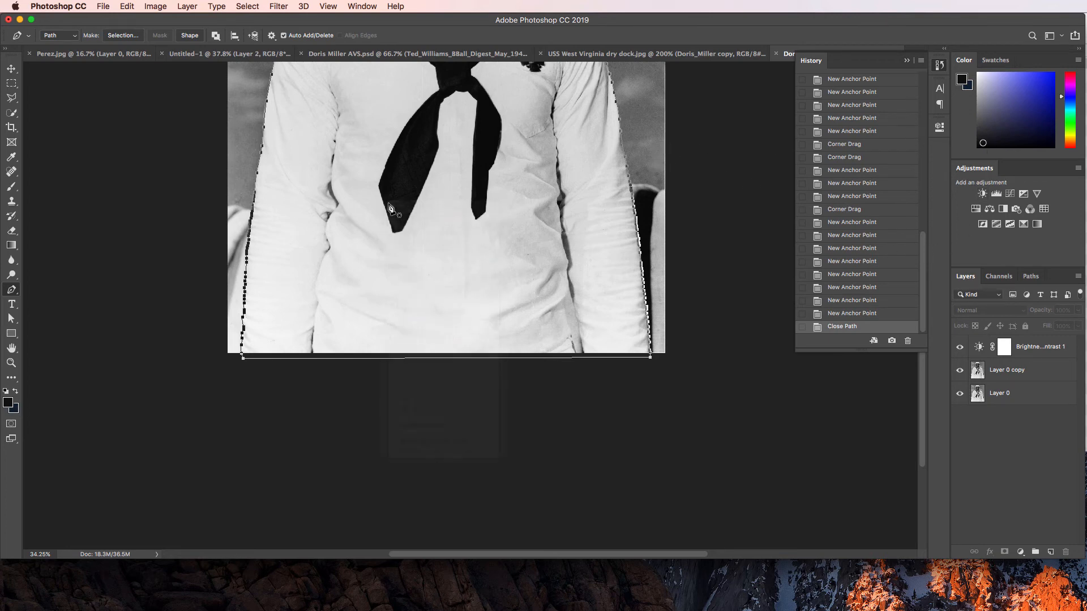
right_click(423, 231)
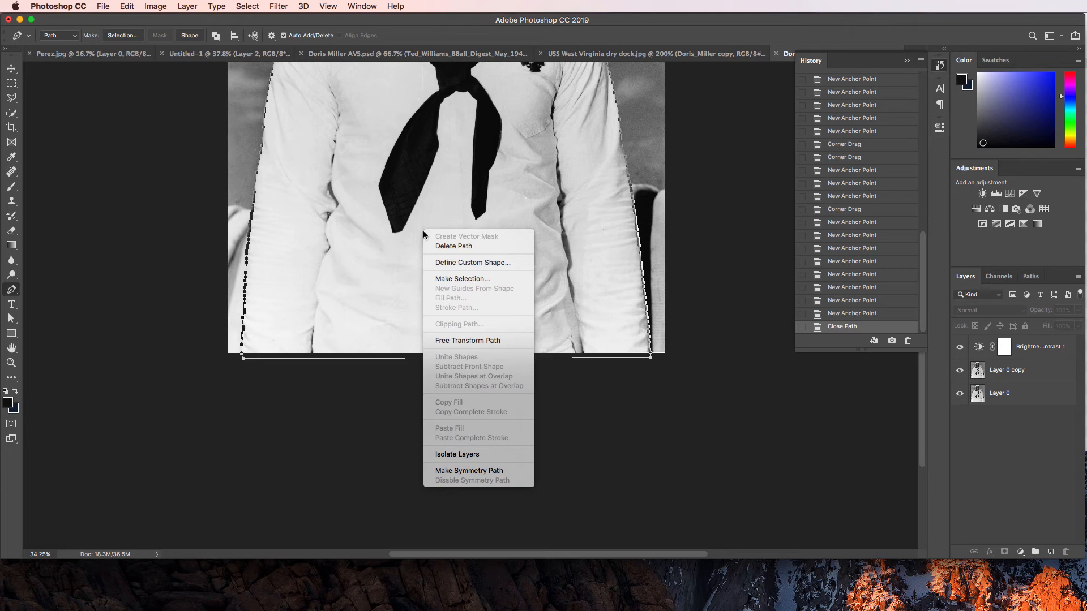
left_click(212, 25)
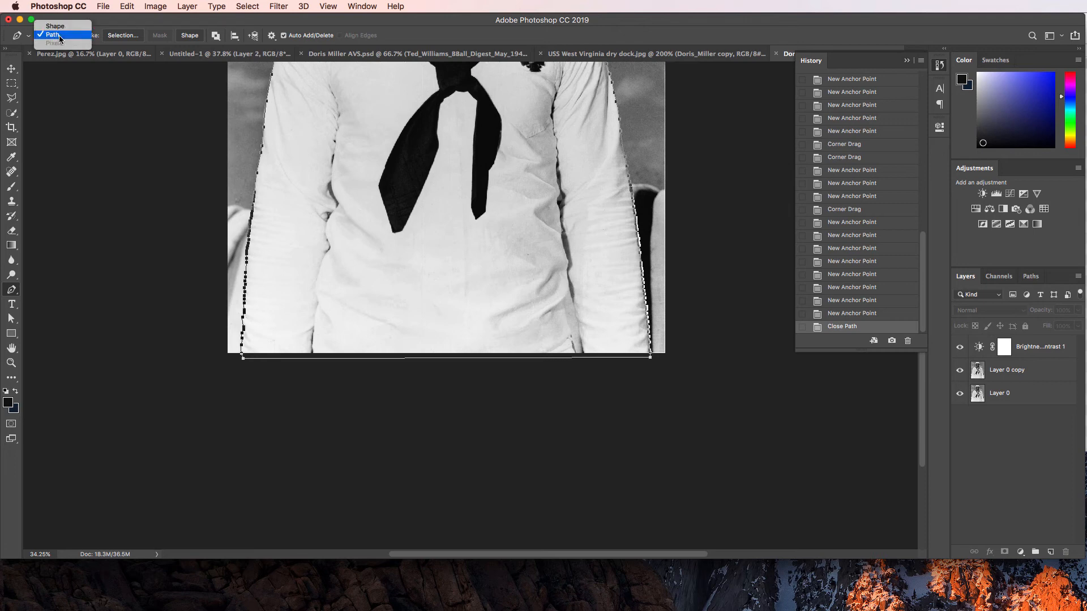
left_click(59, 35)
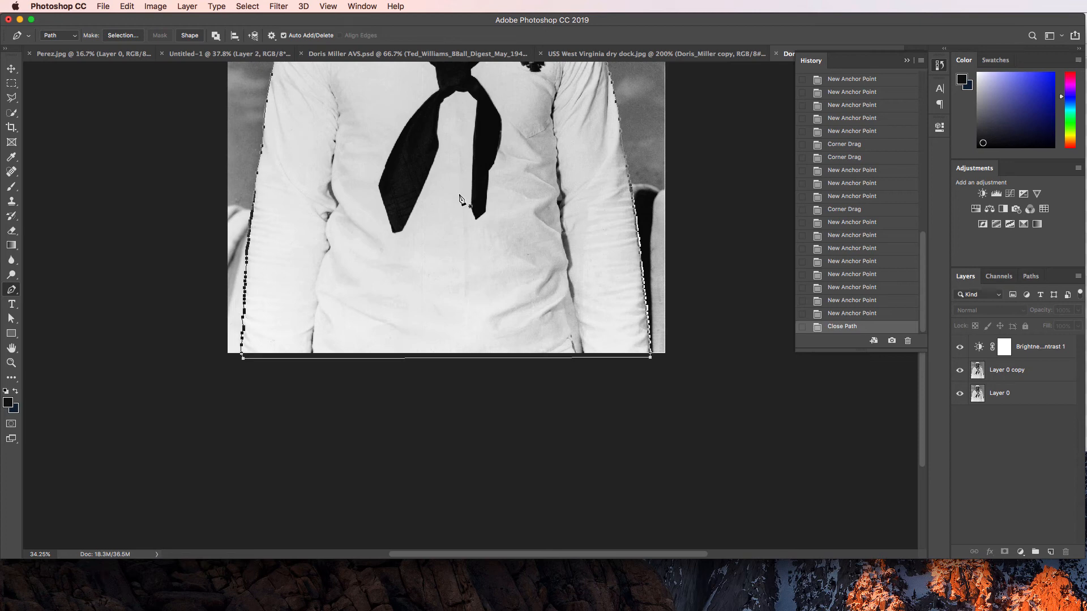
- Create a vector mask on Layer 0 copy from the closed path around the sailor
left_click(1047, 375)
right_click(420, 253)
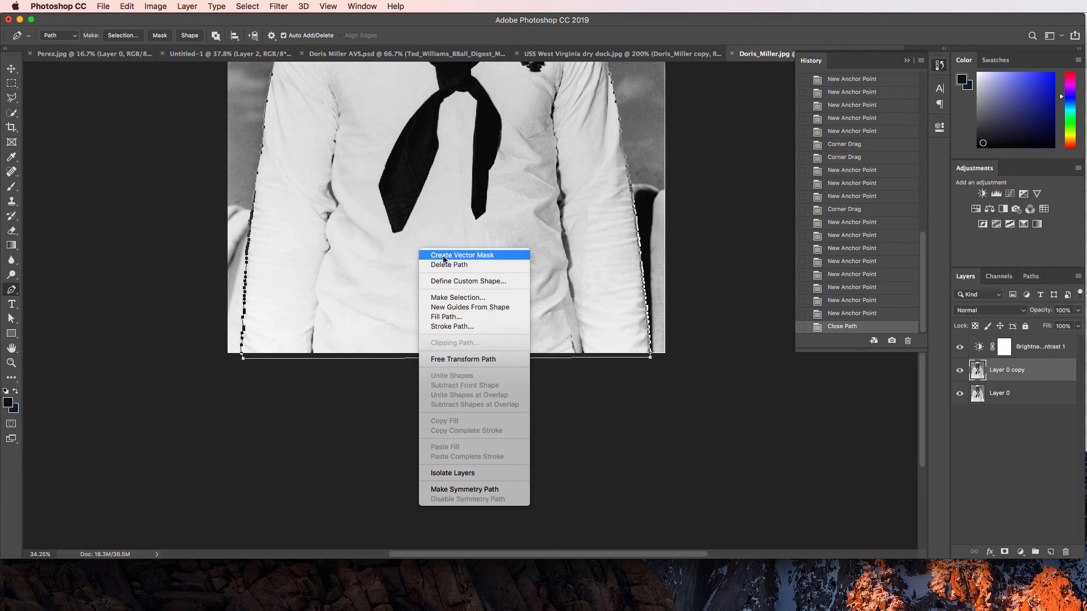
left_click(447, 256)
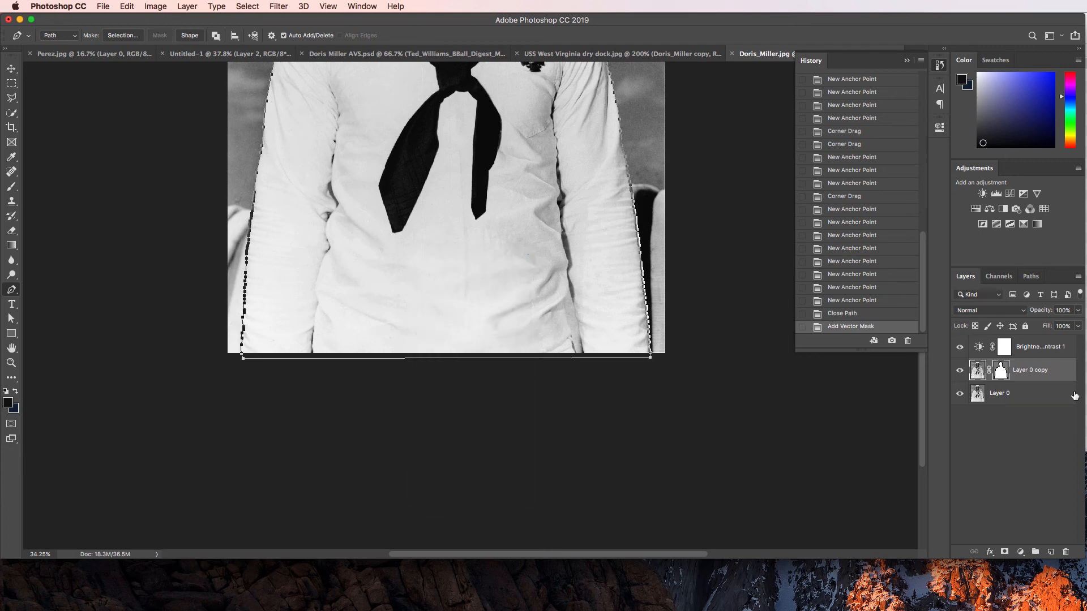
- Hide Layer 0 and turn off the path outline of Layer 0 copy's vector mask
left_click(960, 394)
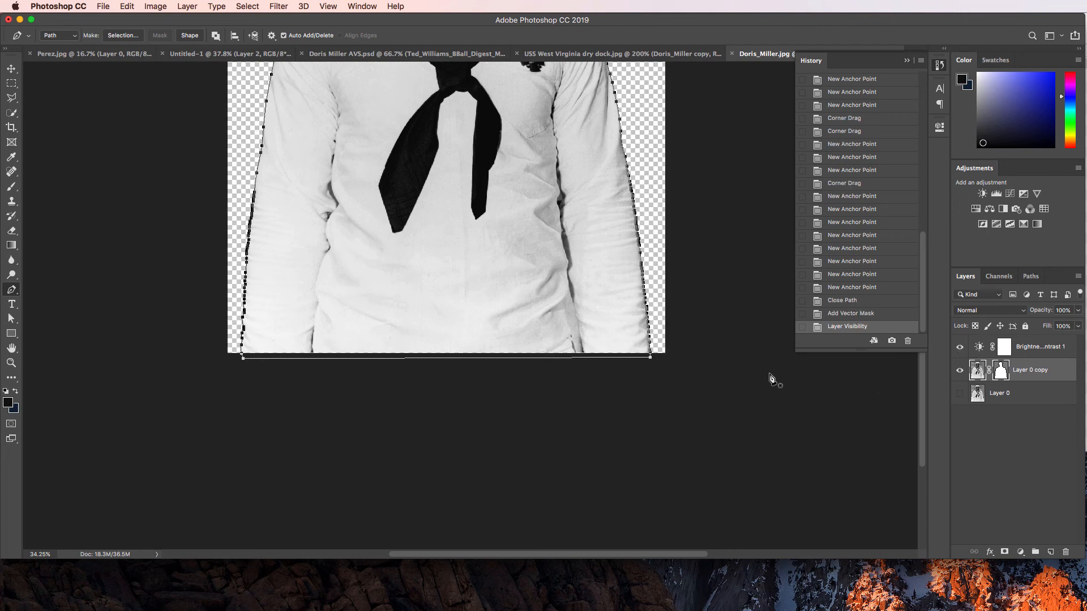
scroll(691, 376, "down", 3)
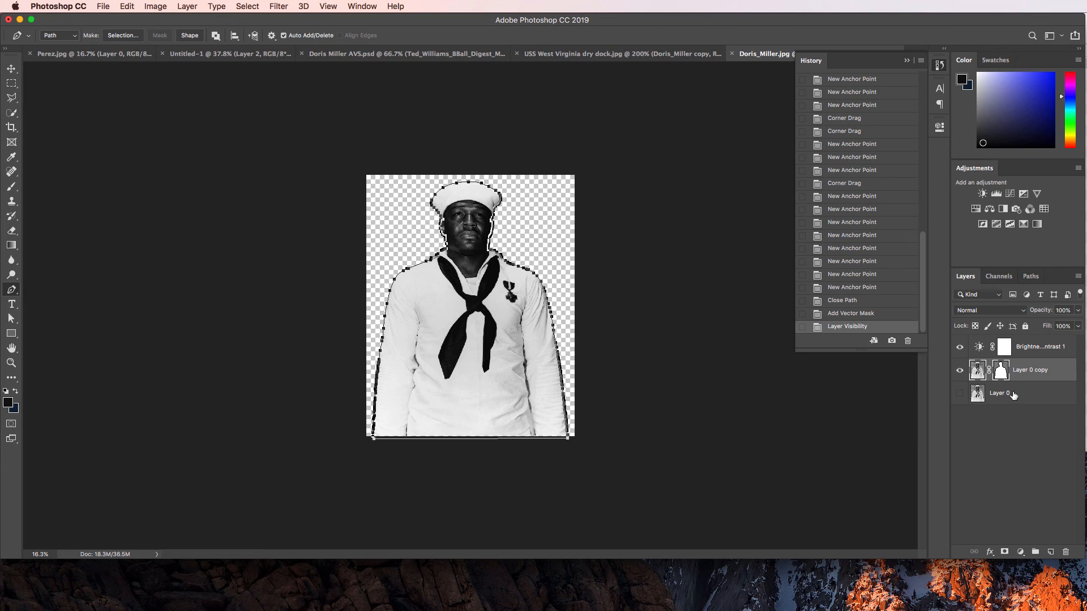
left_click(1006, 376)
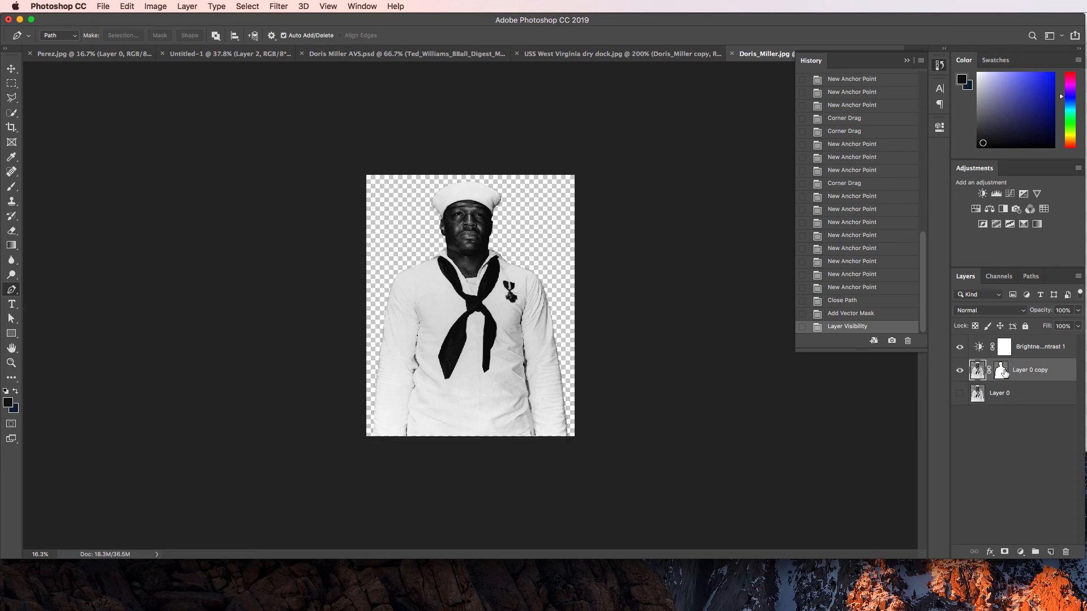
- Examine the masked sailor's cutout edges along both sleeves, the shoulders and the head against the transparent background
scroll(371, 405, "down", 3)
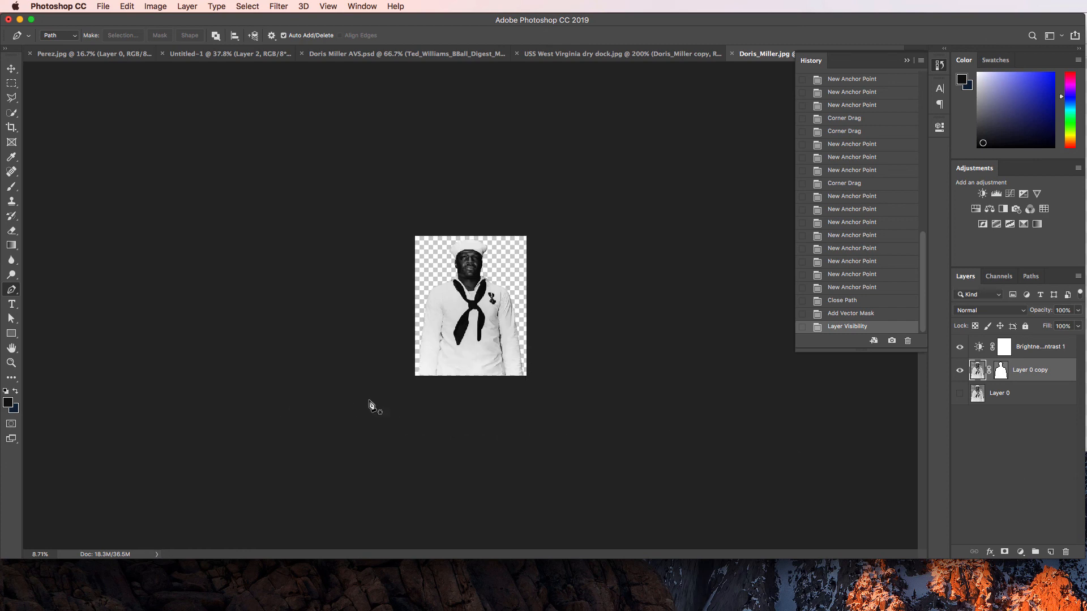
scroll(371, 405, "up", 10)
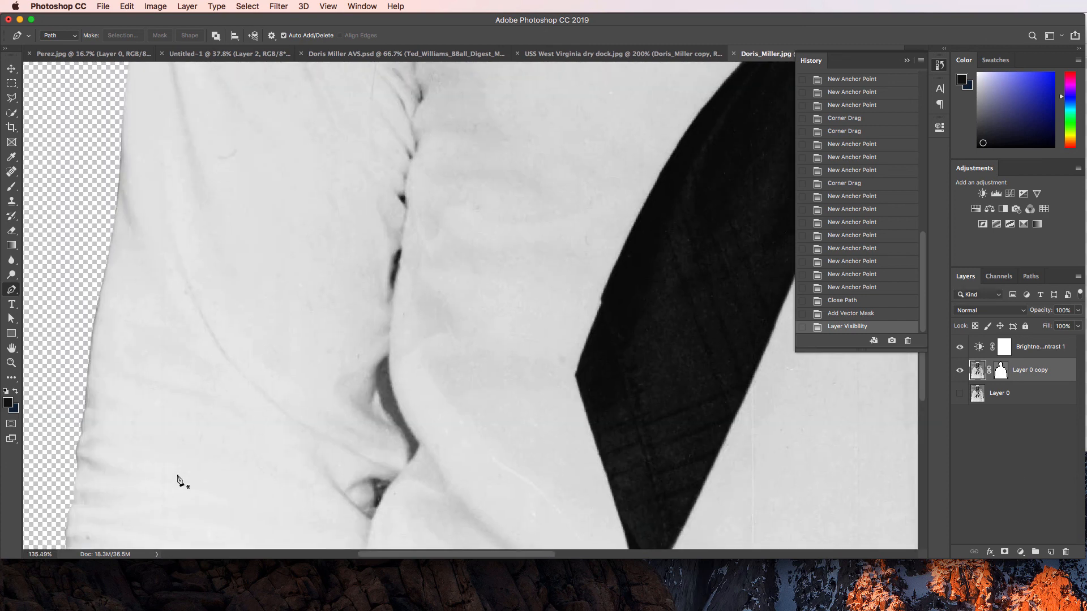
scroll(146, 473, "down", 10)
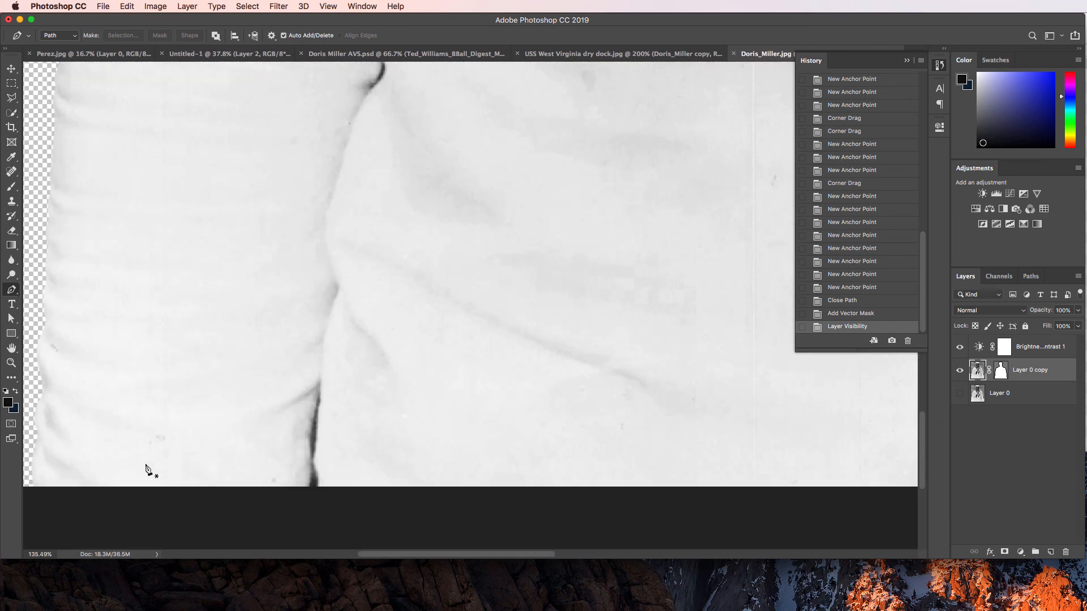
scroll(146, 473, "up", 3)
scroll(213, 450, "right", 10)
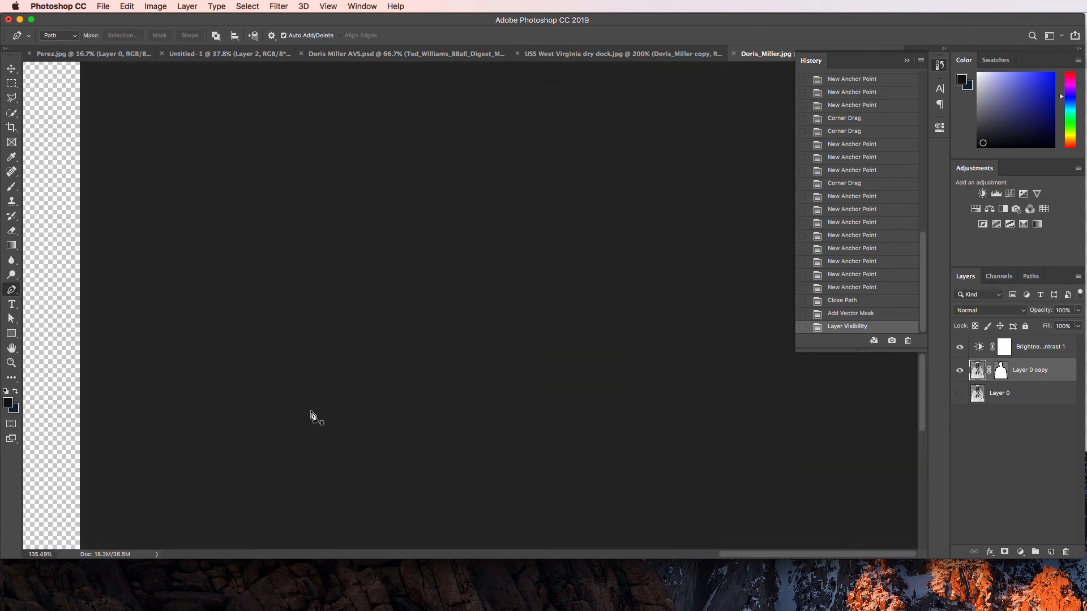
scroll(311, 416, "left", 5)
scroll(460, 365, "down", 2)
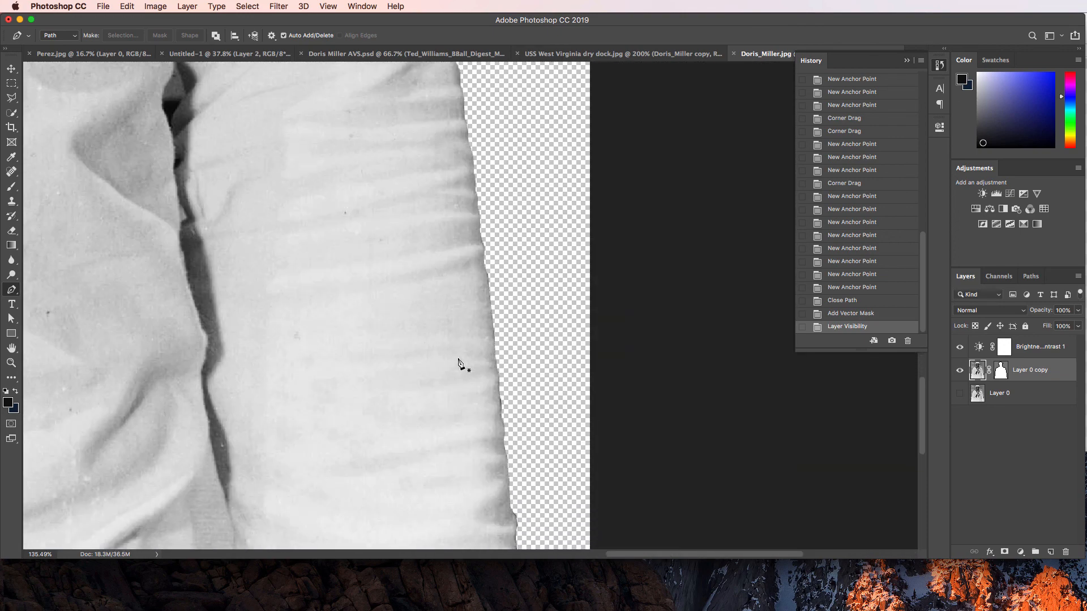
scroll(459, 365, "down", 5)
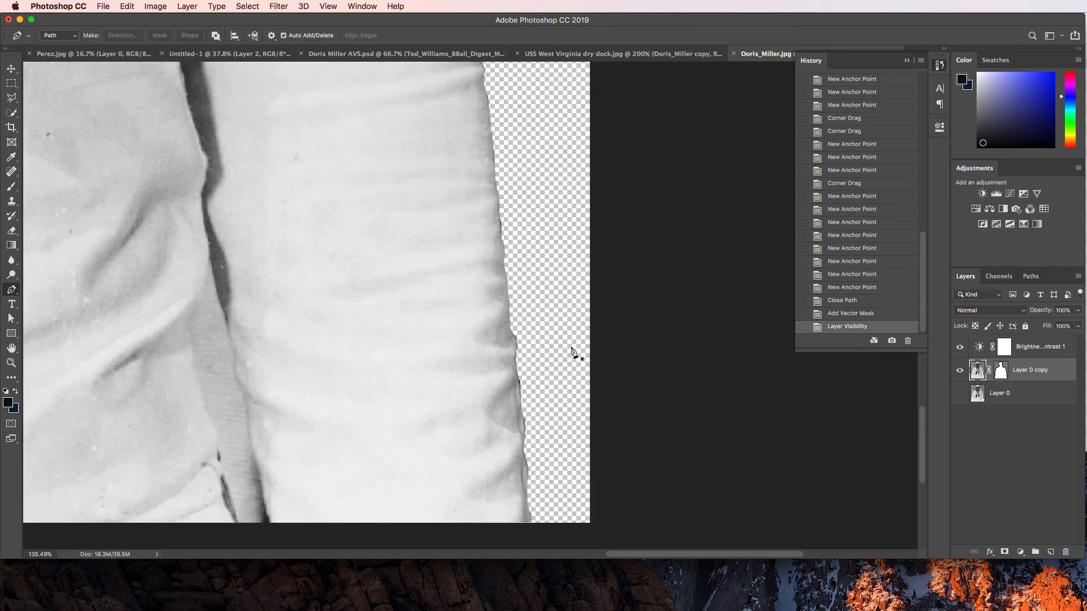
scroll(571, 348, "up", 15)
scroll(358, 338, "up", 4)
scroll(358, 337, "down", 10)
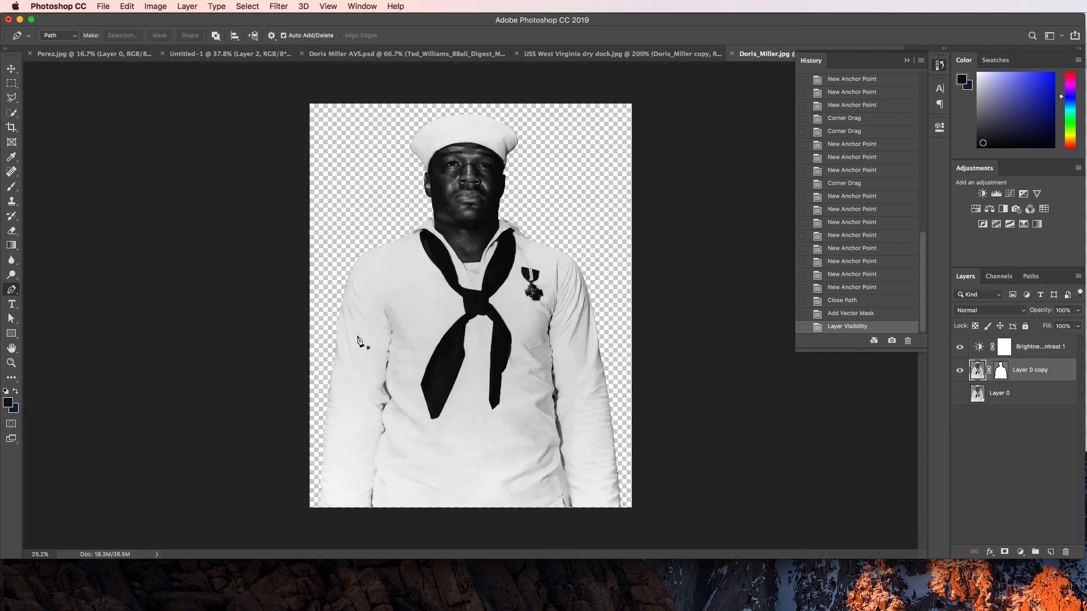
scroll(365, 340, "down", 3)
scroll(399, 334, "up", 5)
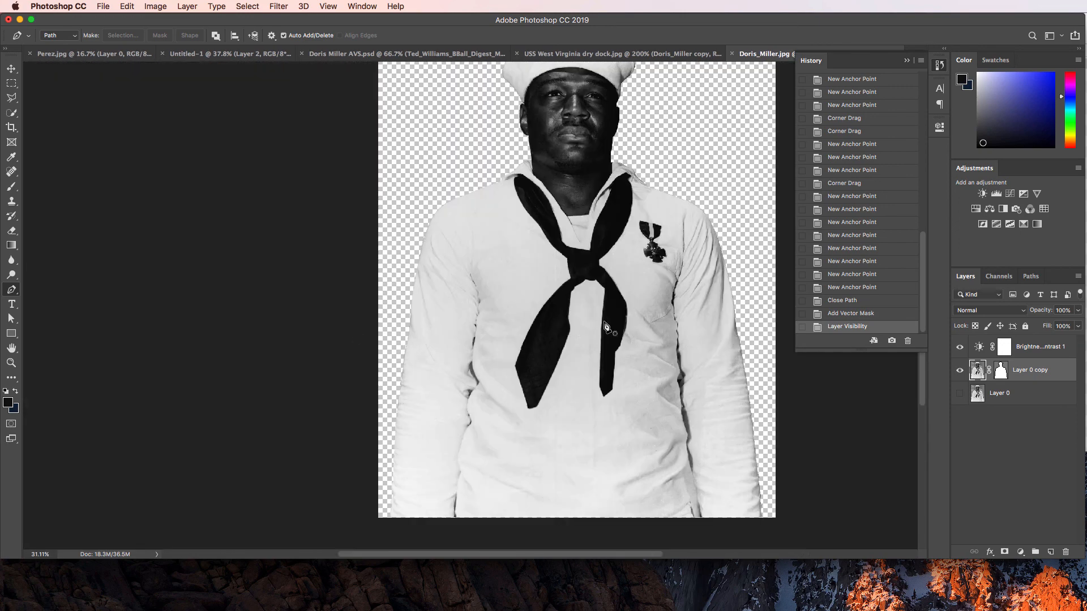
scroll(634, 325, "up", 2)
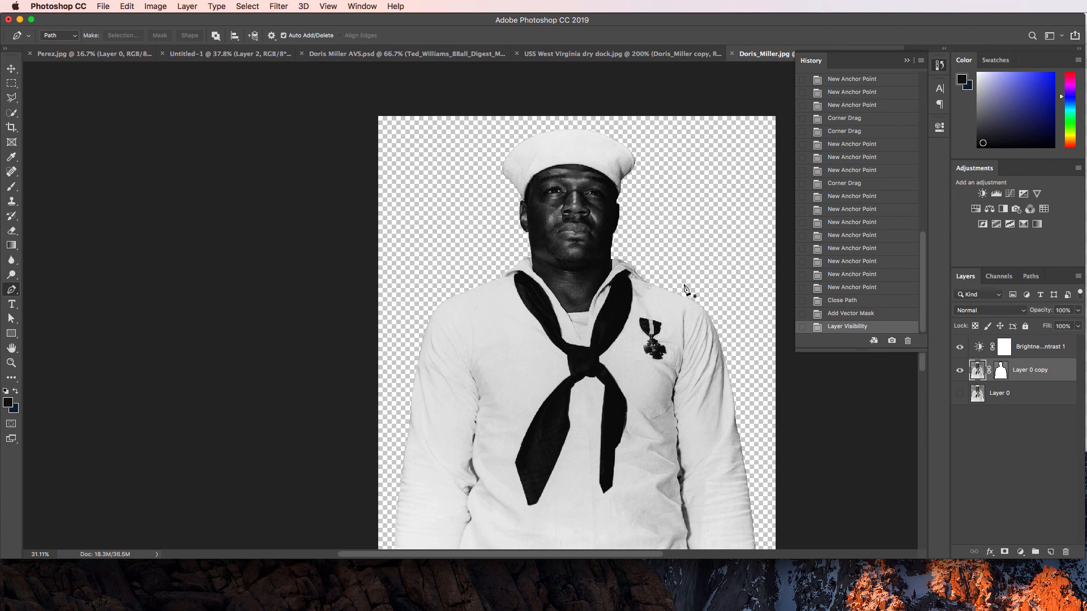
scroll(686, 290, "down", 5)
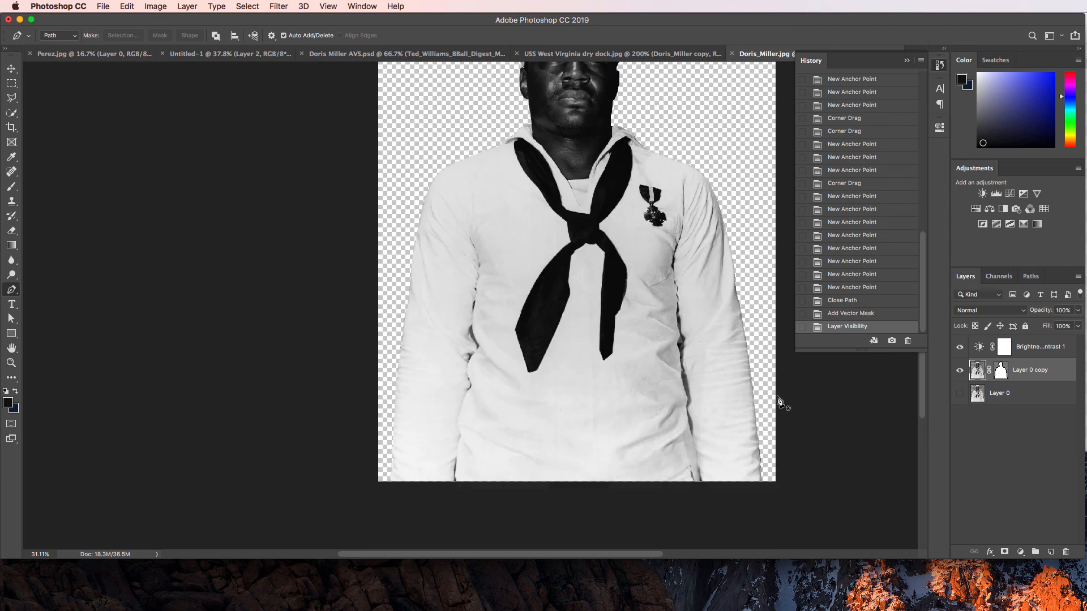